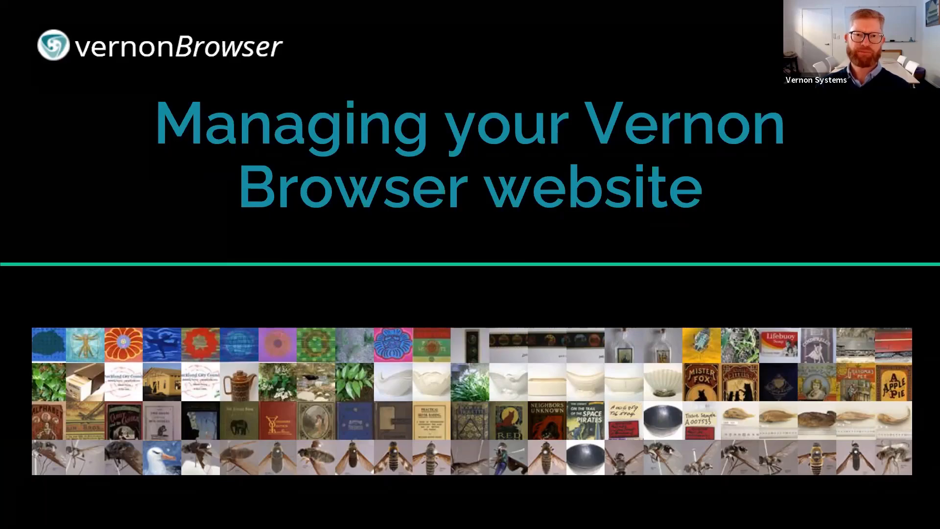
Switch to the Maritime Museum explore page and scroll past Featured collections to the Highlights tiles
key("alt+Tab")
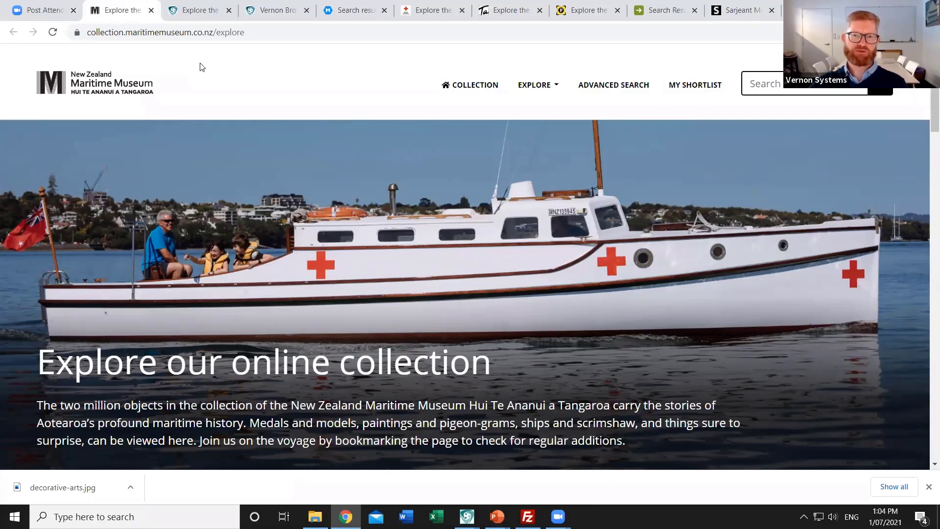
scroll(342, 164, "down", 1)
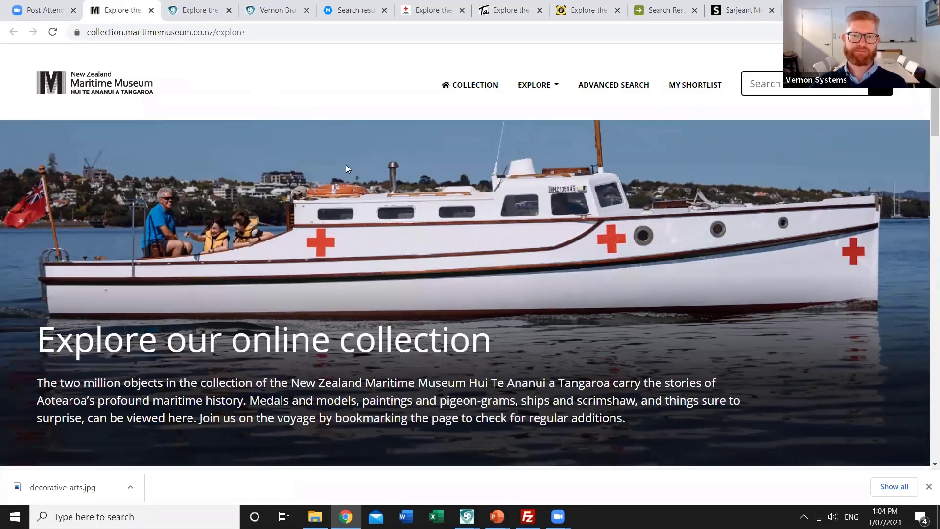
scroll(346, 168, "down", 5)
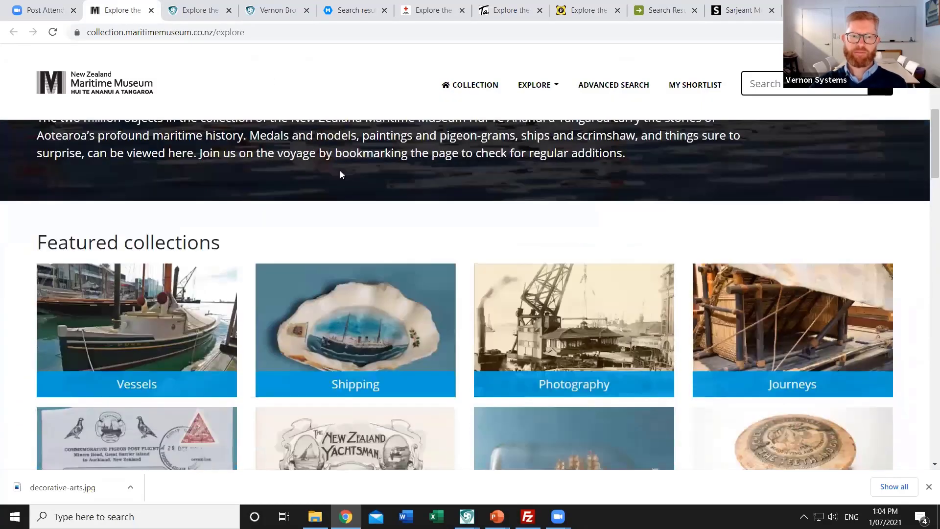
scroll(272, 167, "down", 2)
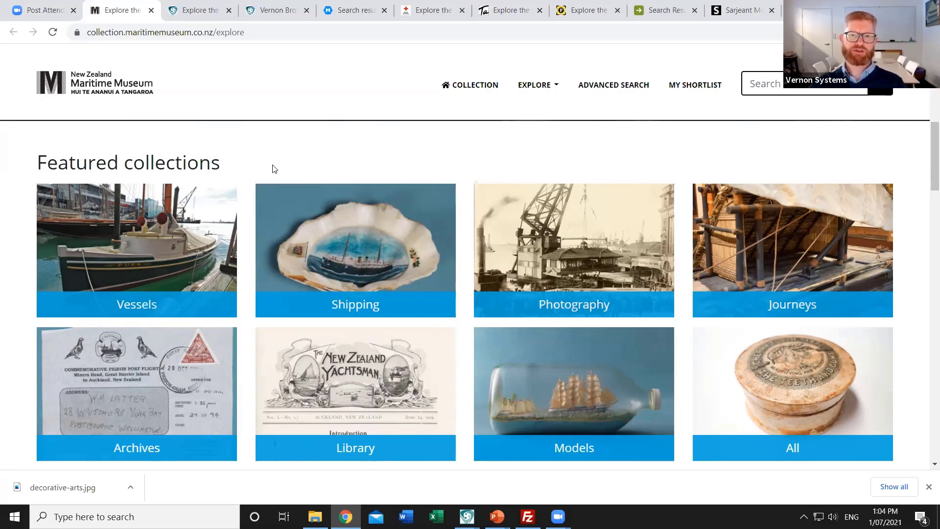
scroll(407, 157, "down", 1)
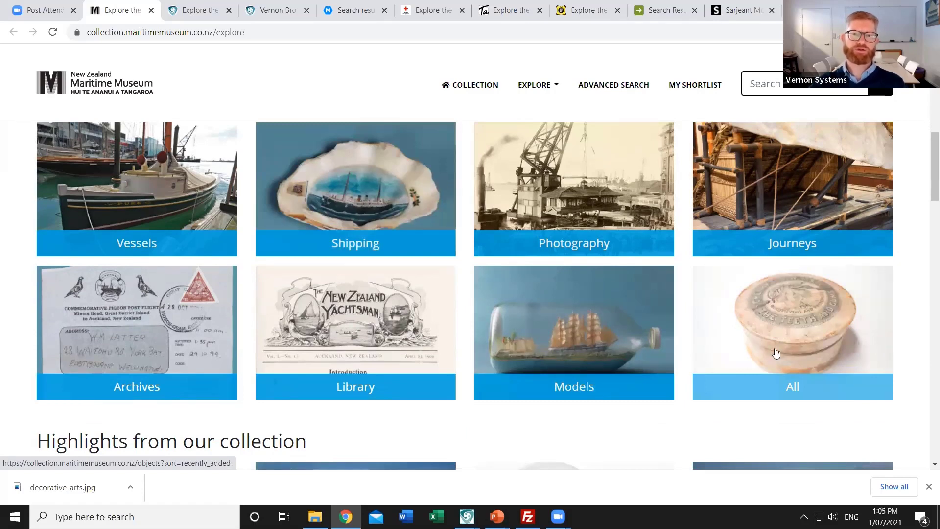
scroll(602, 281, "down", 3)
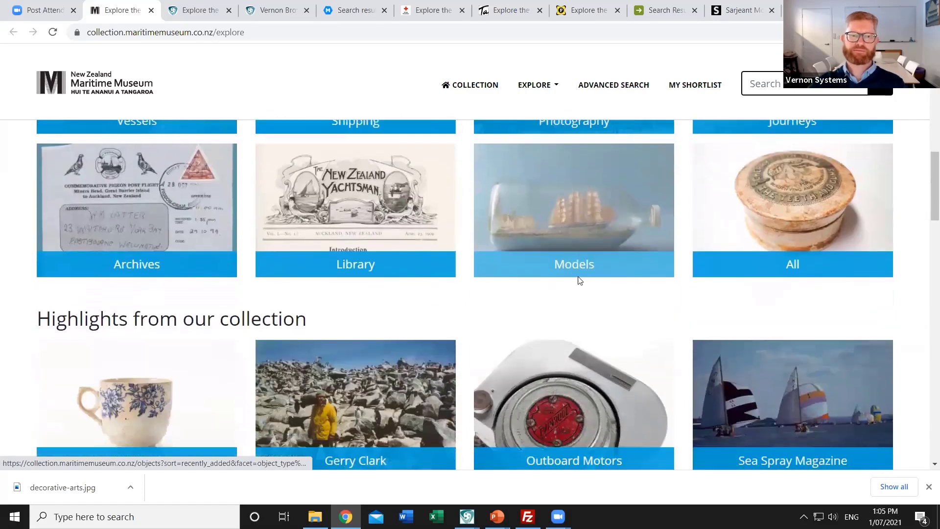
scroll(578, 280, "down", 3)
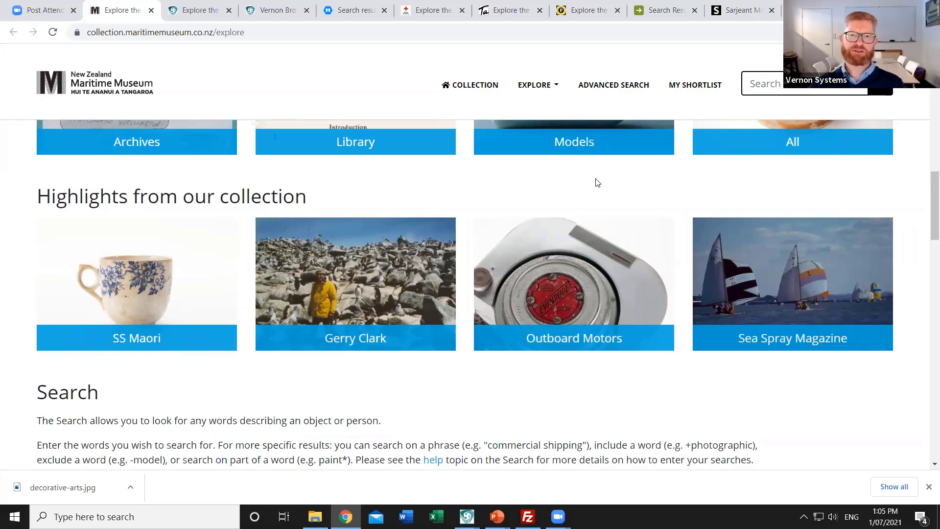
Scroll past Search, Explore by maker and Bird's eye view down to the Explore by colour swatches
scroll(489, 176, "down", 3)
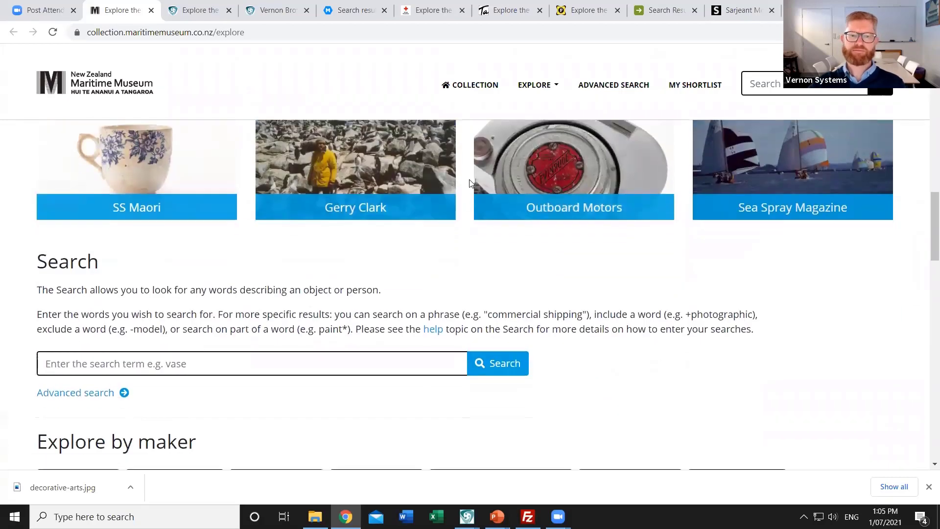
scroll(469, 183, "down", 1)
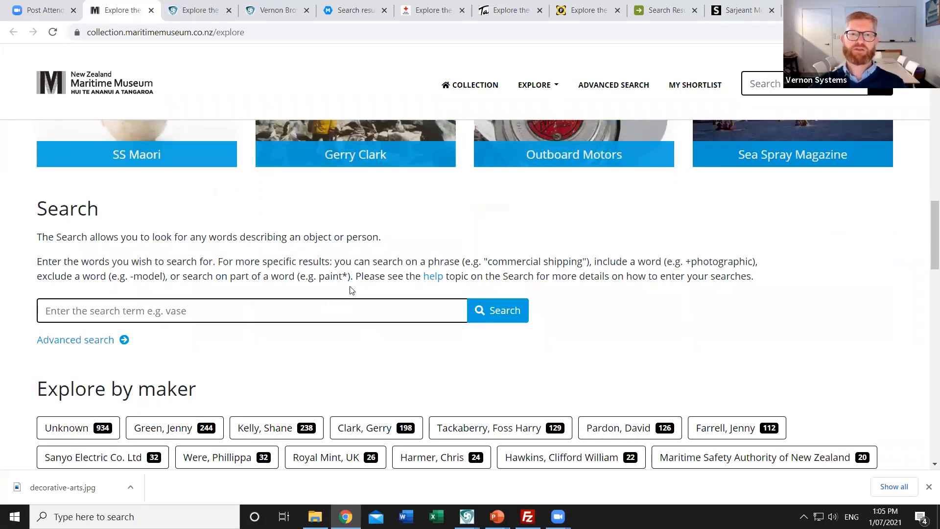
scroll(351, 289, "down", 3)
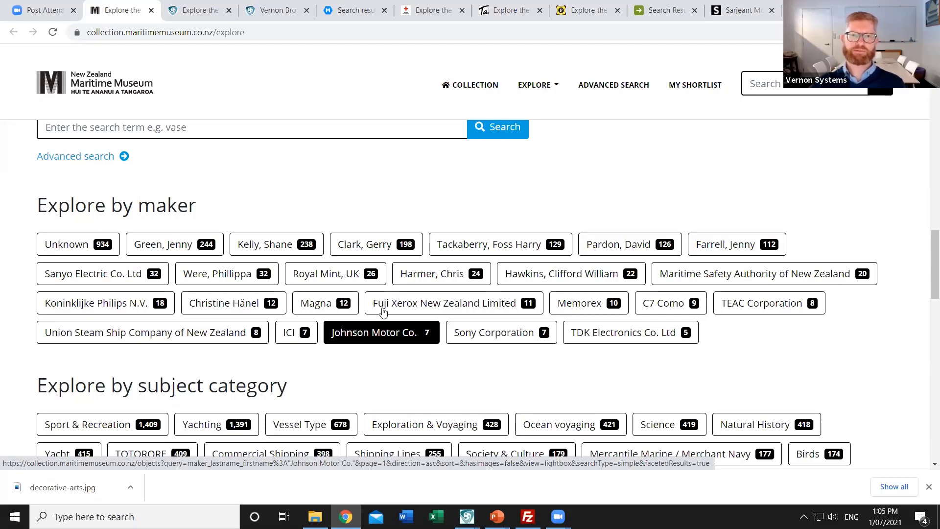
scroll(414, 311, "down", 4)
scroll(420, 307, "down", 7)
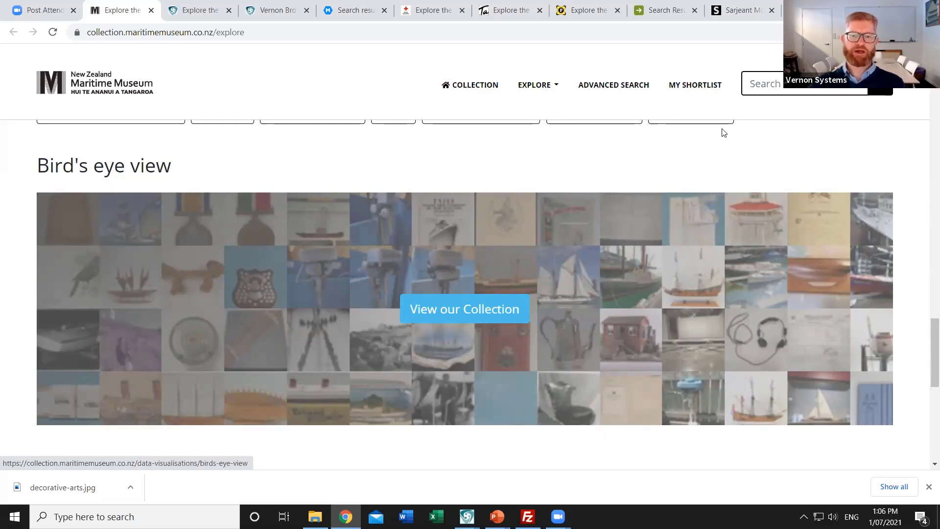
scroll(470, 291, "down", 5)
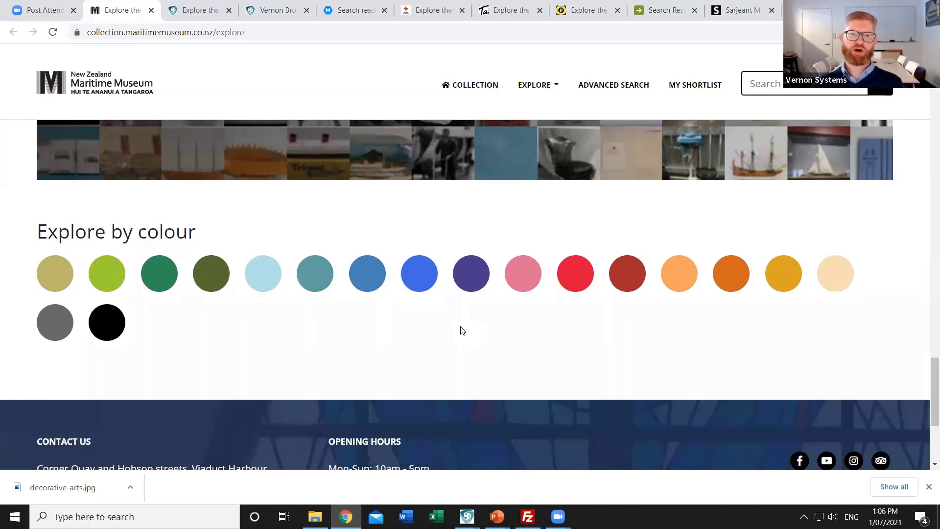
In record T12607, bring Administration & Risk Assessment forward and show image 2/2, the specimen label
key("alt+Tab")
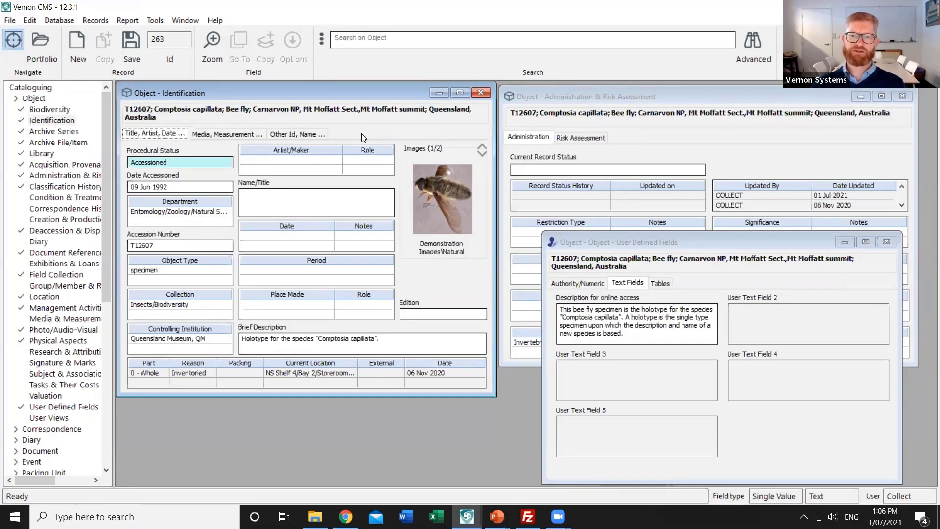
left_click(627, 97)
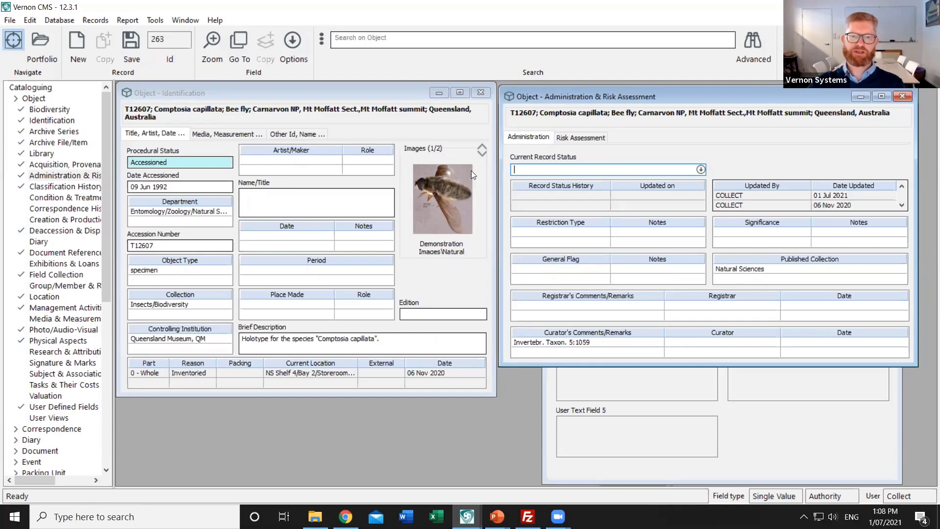
left_click(482, 154)
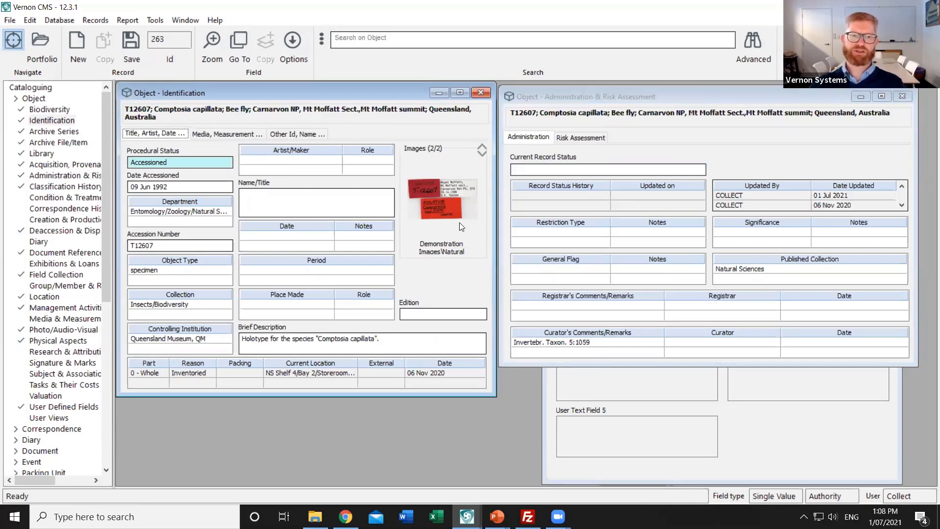
Open the Photo/Audio-Visual record for T12607_Comptosia_capillata_HT_100mm_1-1x-scale.jpg from the object's image references
left_click(40, 331)
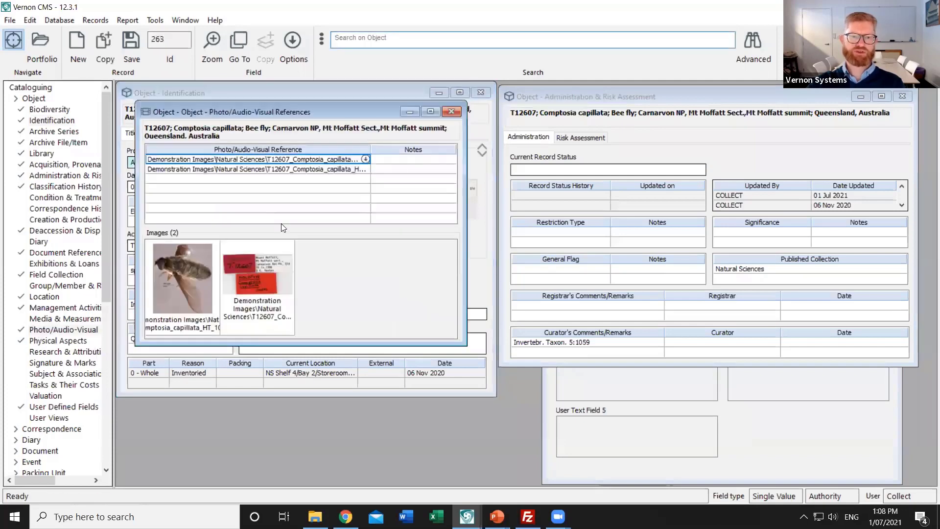
double_click(314, 170)
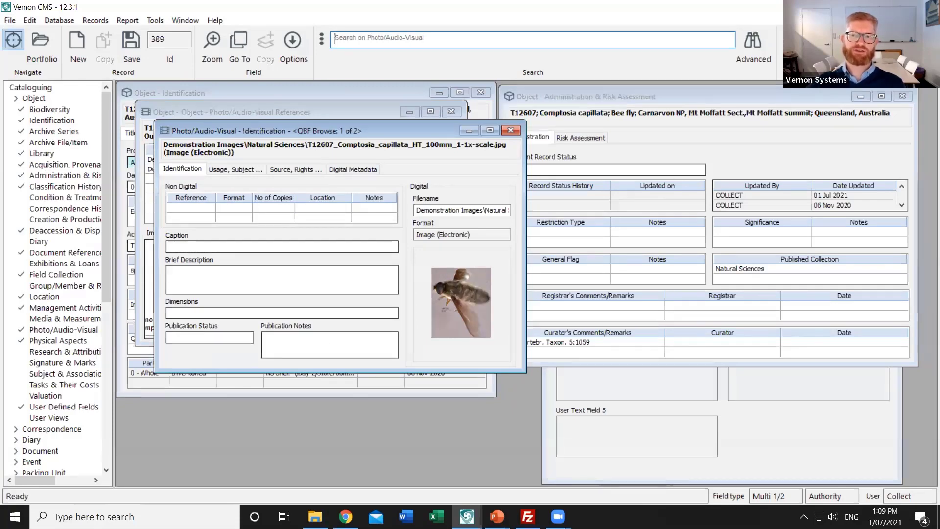
key("Page_Down")
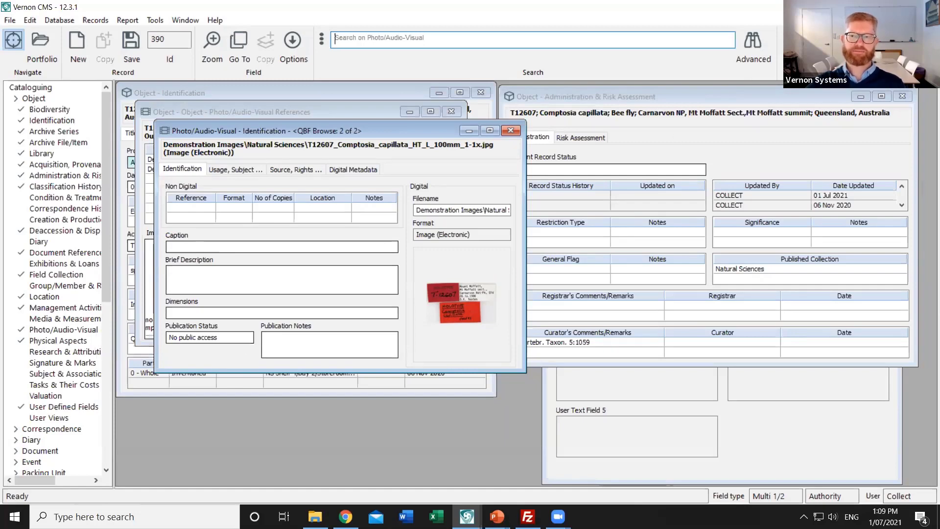
key("Page_Up")
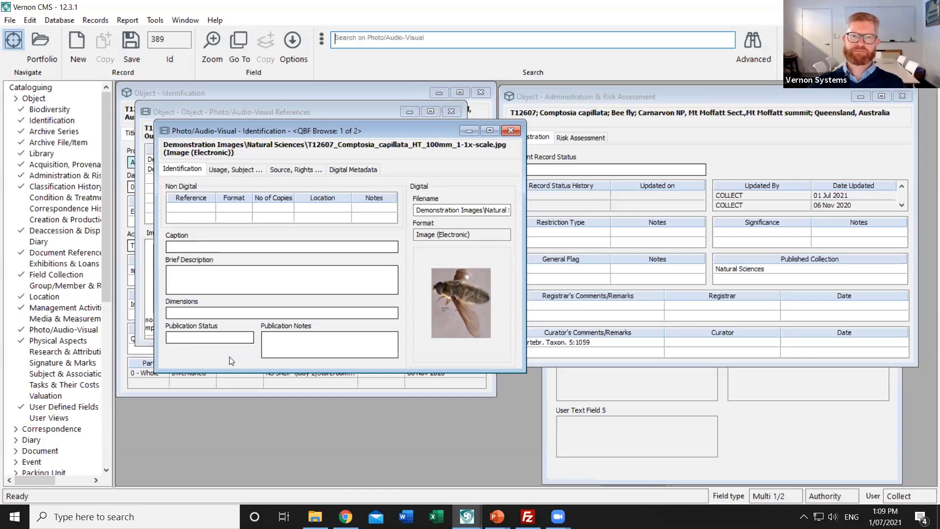
Close the Photo/Audio-Visual record and its References list to return to T12607's Identification
left_click(510, 130)
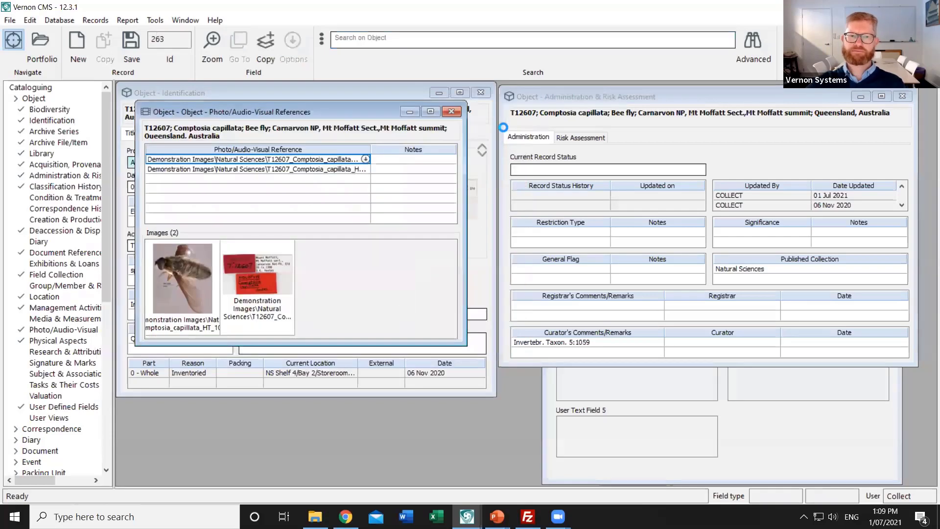
left_click(451, 112)
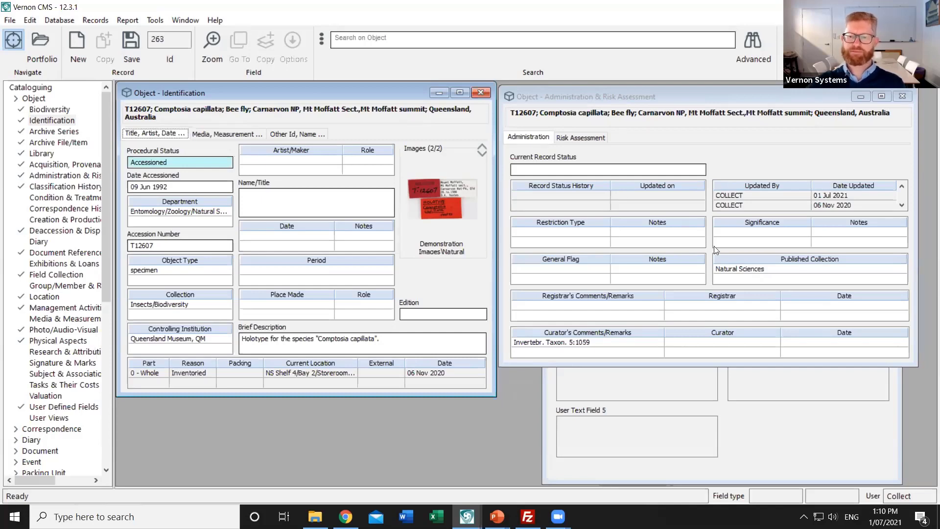
Bring T12607's User Defined Fields window, with its online access description, to the front
left_click(732, 416)
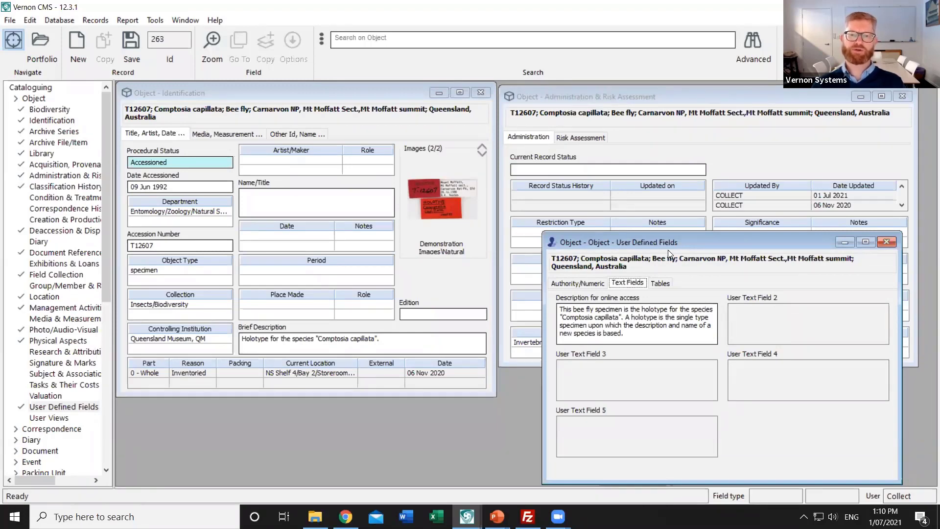
Close T12607's User Defined Fields window
left_click(886, 241)
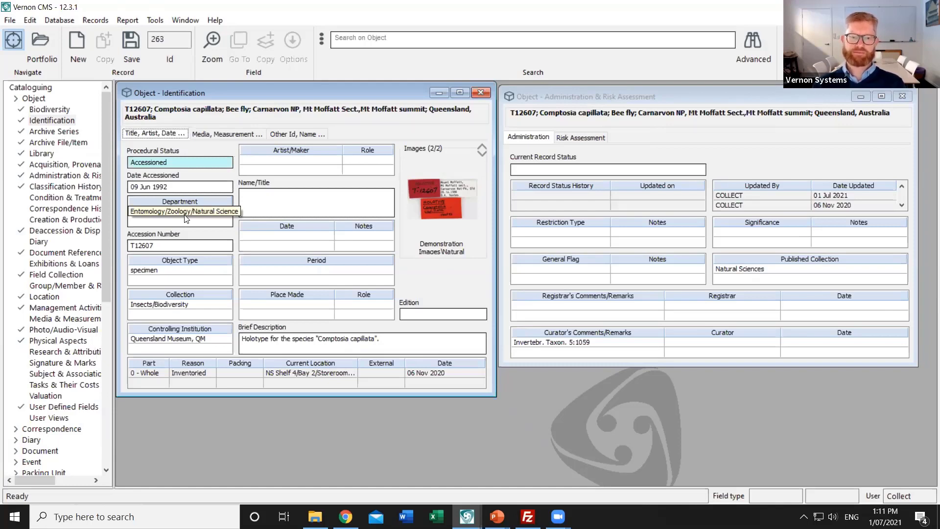
Show the Media, Measurement tab with the capillata/Comptosia Holotype classification
left_click(228, 134)
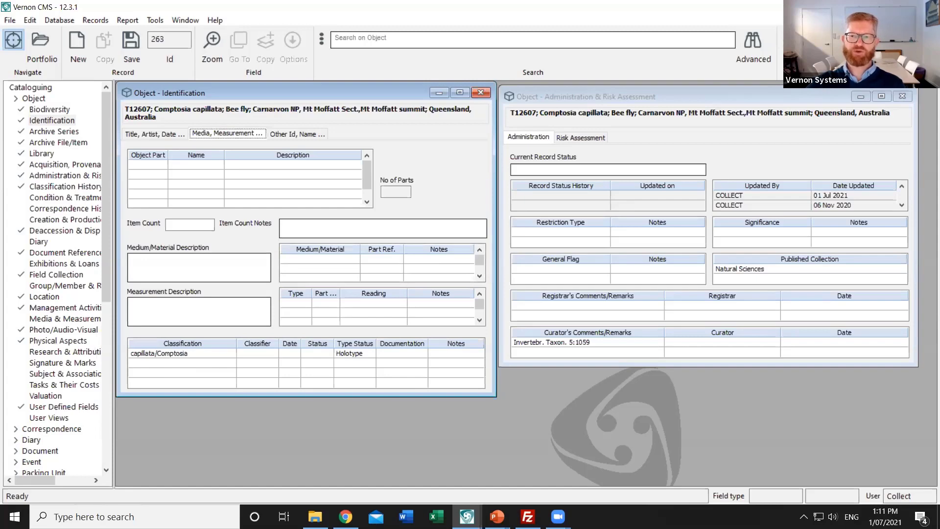
Open the field selection for the 'Browser Object XML with related files' report template
key("ctrl+r")
double_click(404, 301)
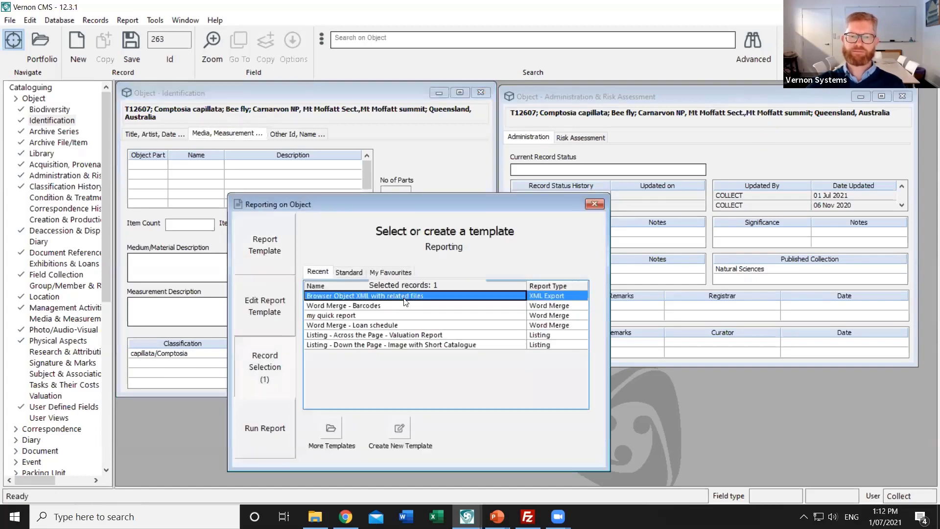
left_click(279, 313)
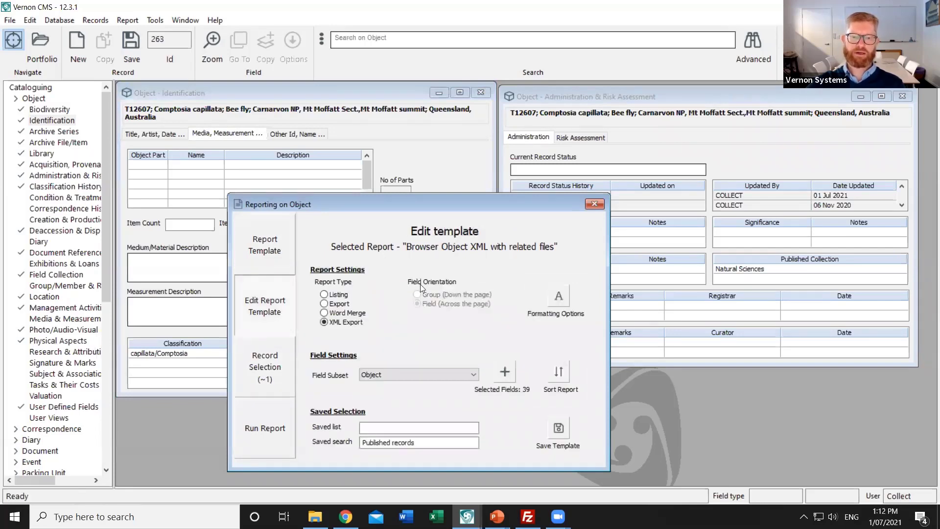
left_click(505, 374)
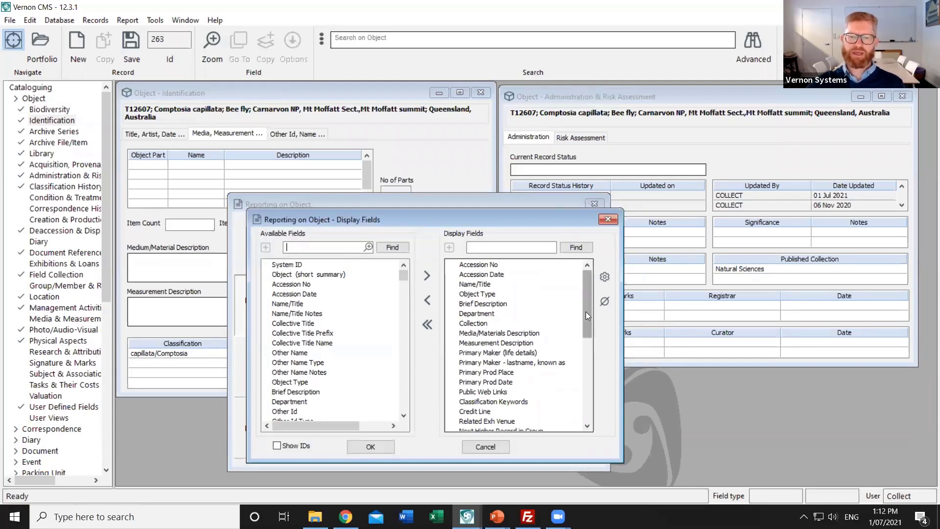
Select Family in Display Fields, then close it to return to the 39-field template
left_click_drag(585, 311, 569, 413)
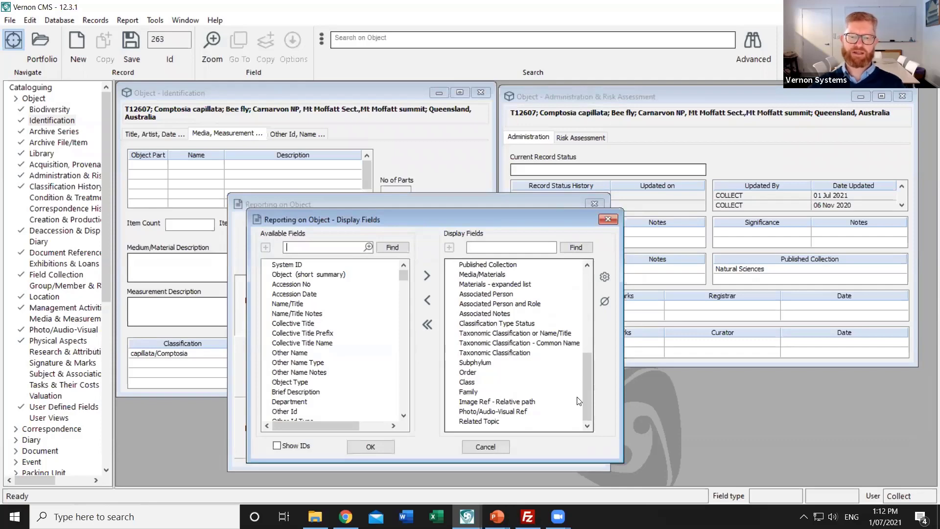
left_click(467, 392)
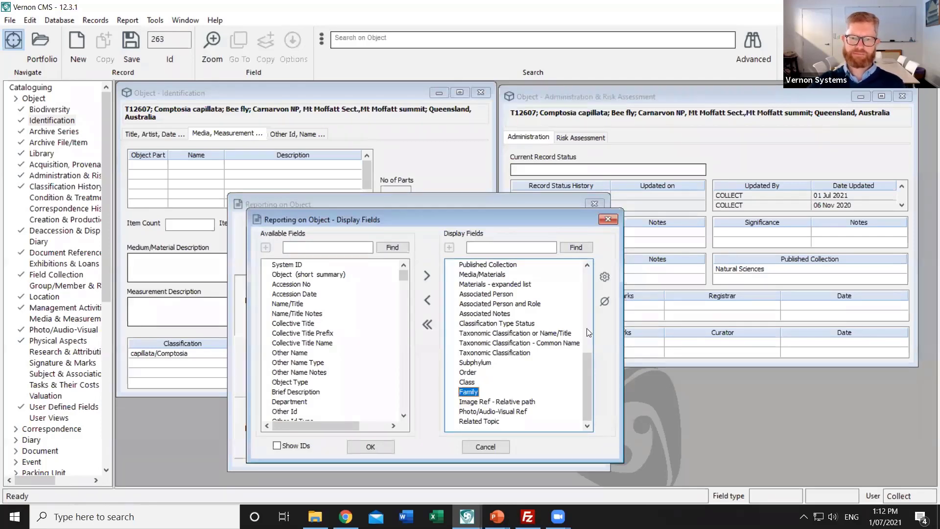
left_click(608, 219)
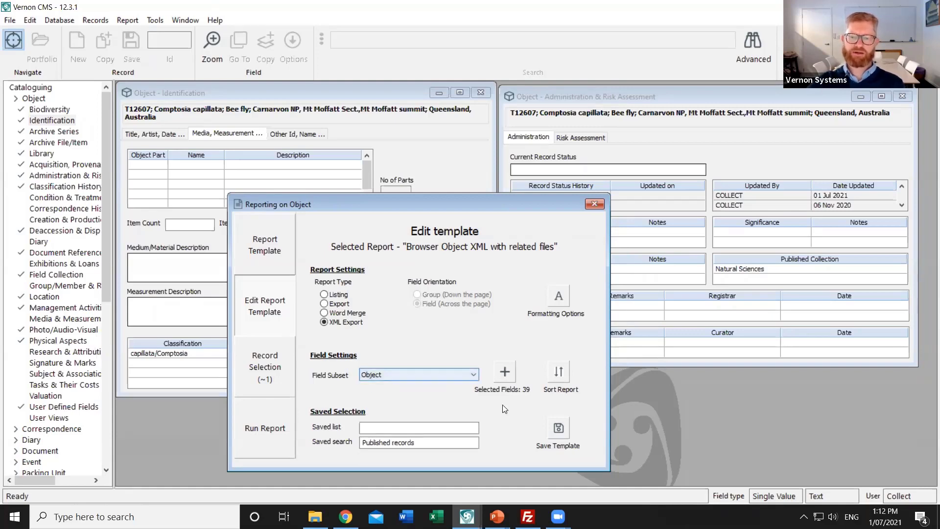
Bring FileZilla forward to view the local object.xml and images beside the remote ftpadmin folder
left_click(528, 499)
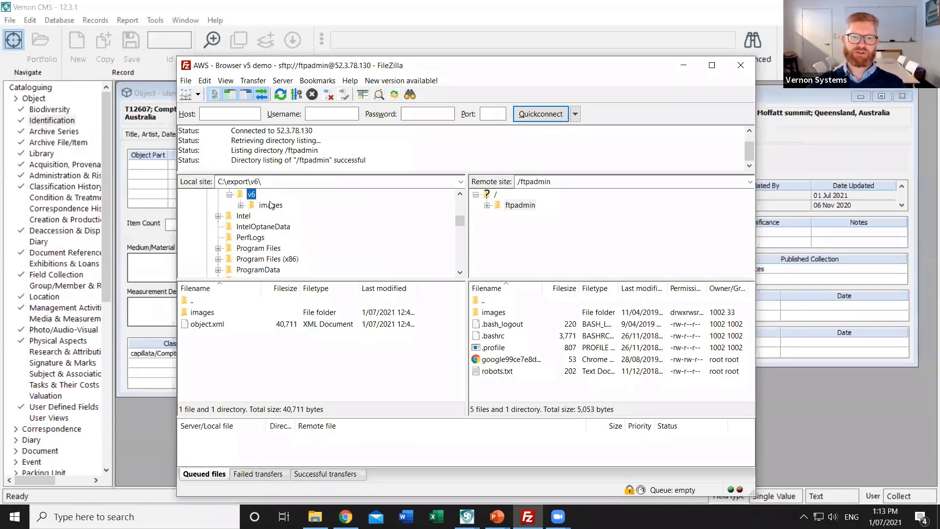
left_click(519, 205)
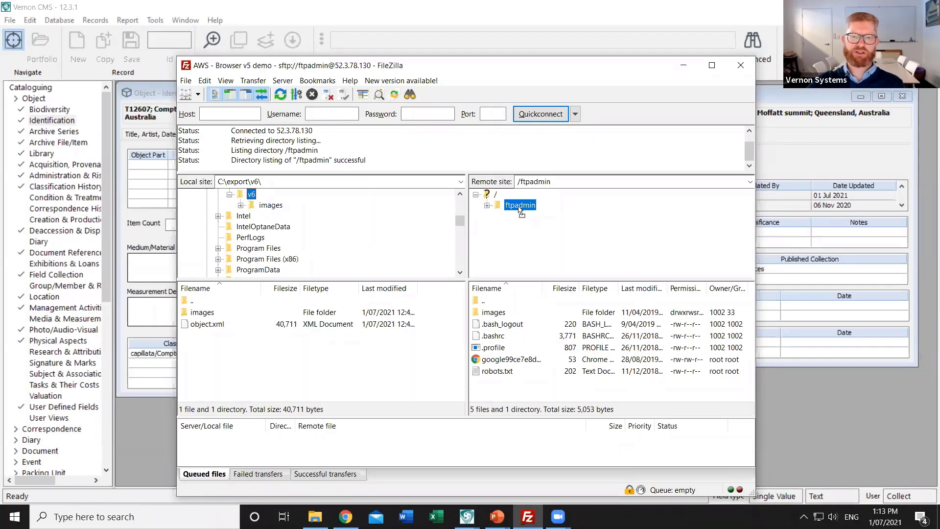
left_click(520, 166)
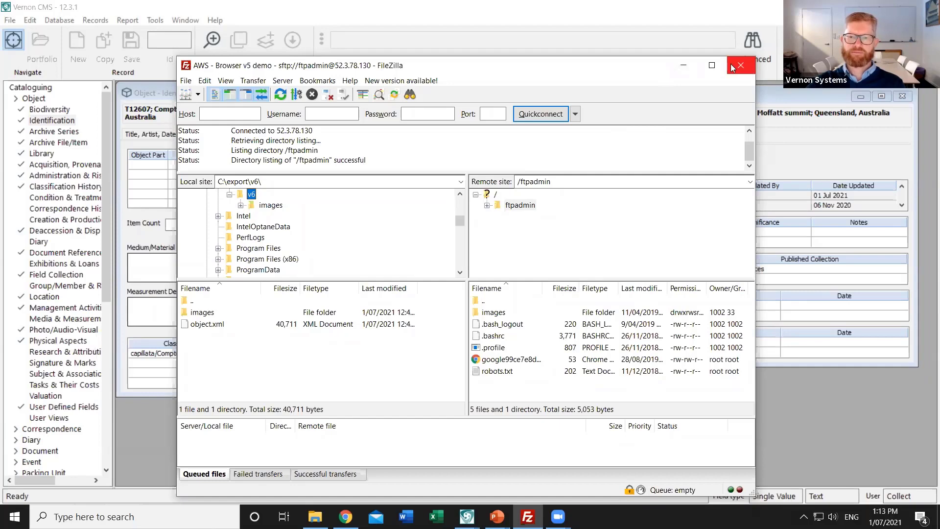
Minimize FileZilla to return to the 'Browser Object XML with related files' report template
left_click(683, 65)
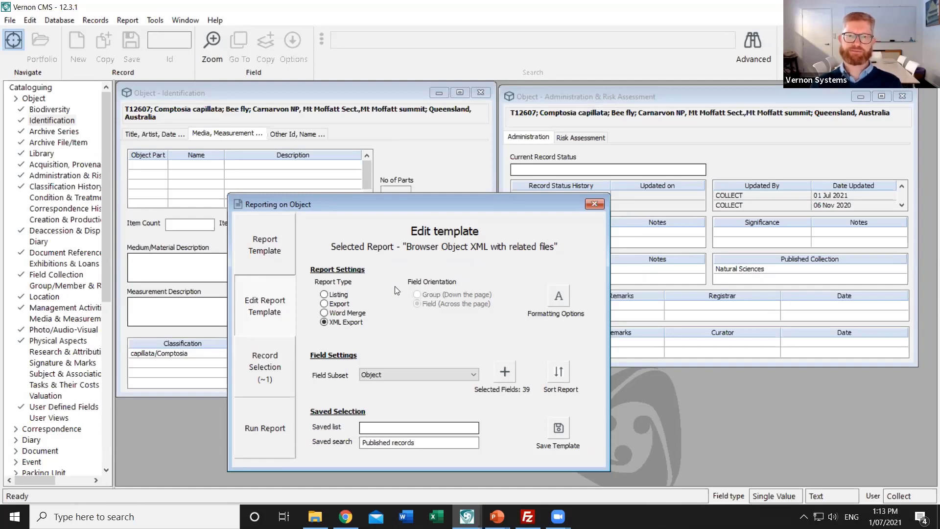
left_click(410, 44)
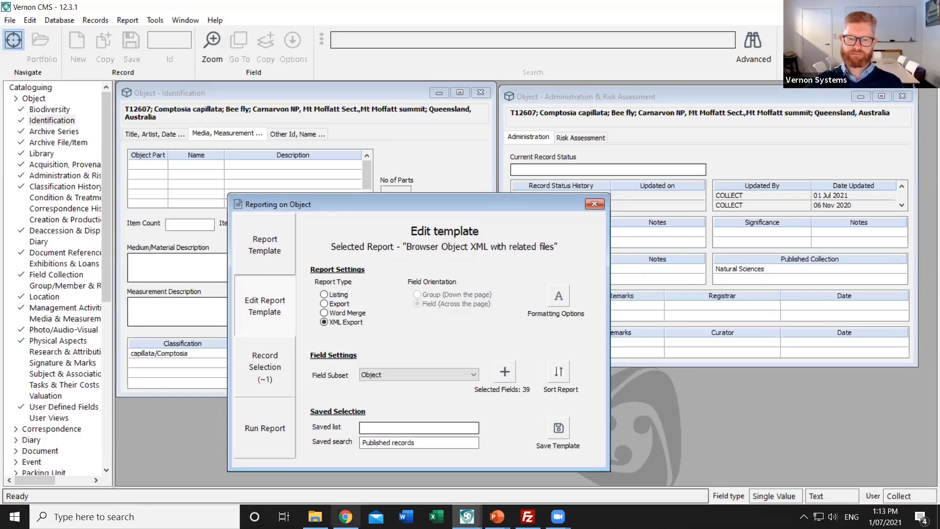
Search the Explore the collection site for 'bee fly' and review the 32 object results
left_click(345, 516)
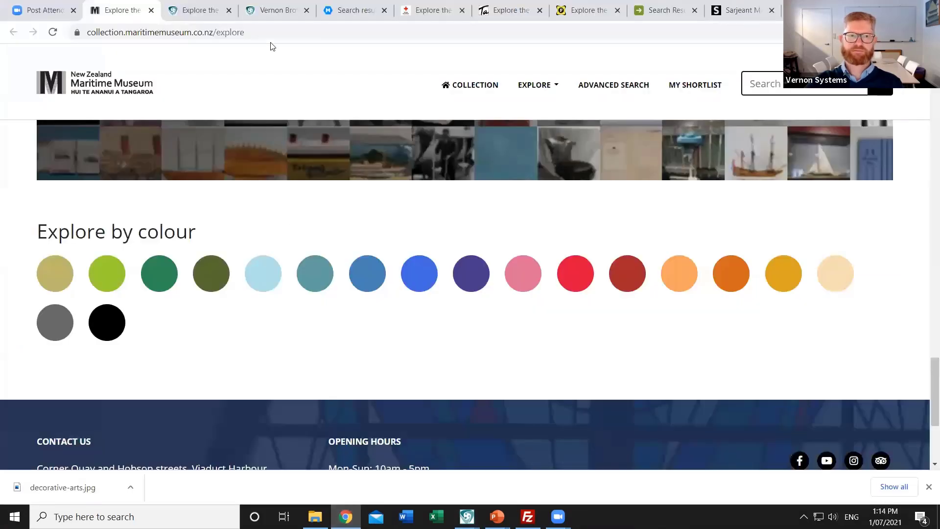
left_click(205, 11)
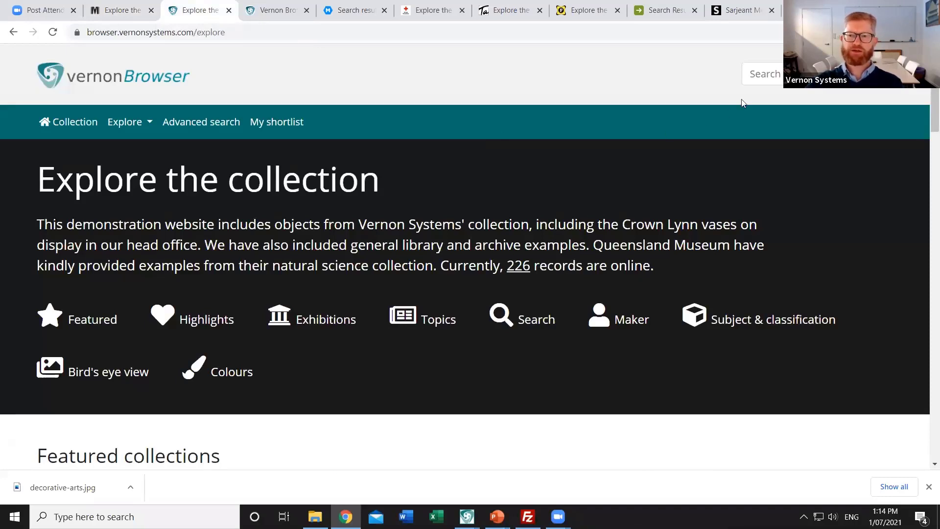
left_click(759, 73)
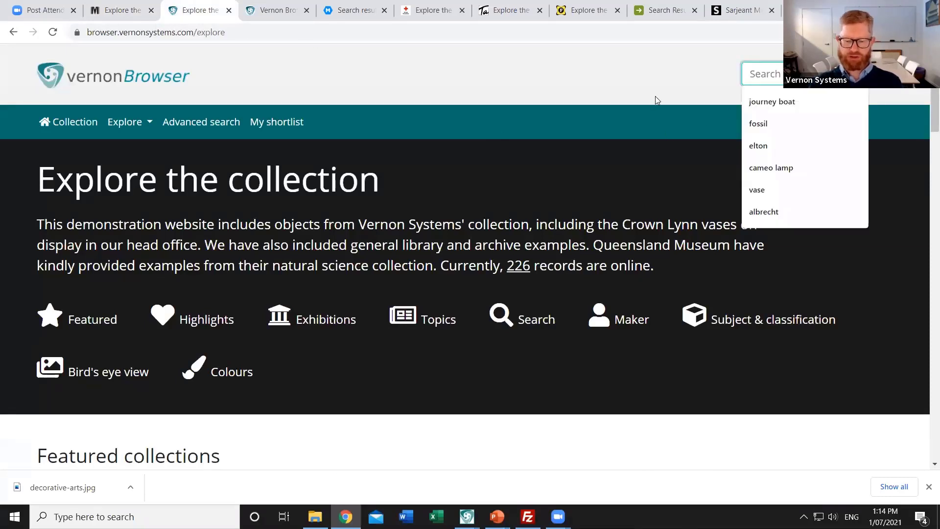
type("bee fly")
key("Return")
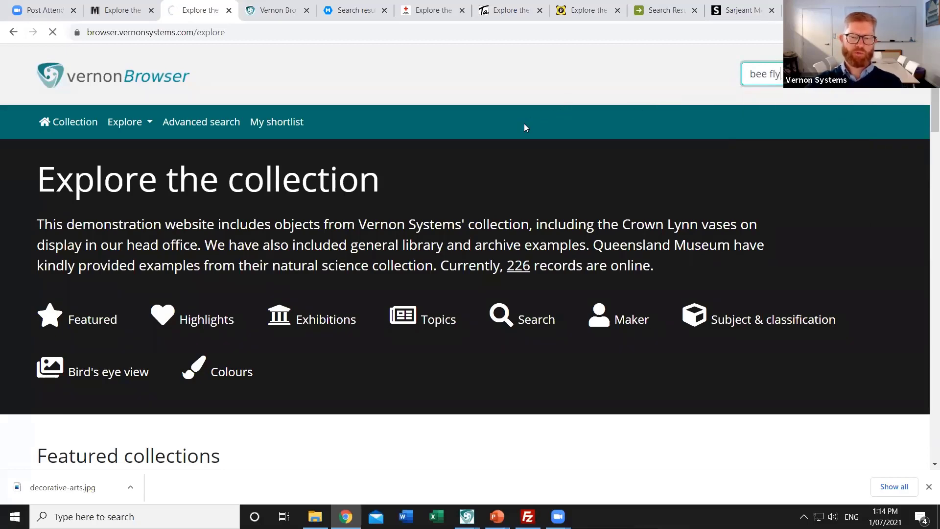
scroll(499, 219, "down", 4)
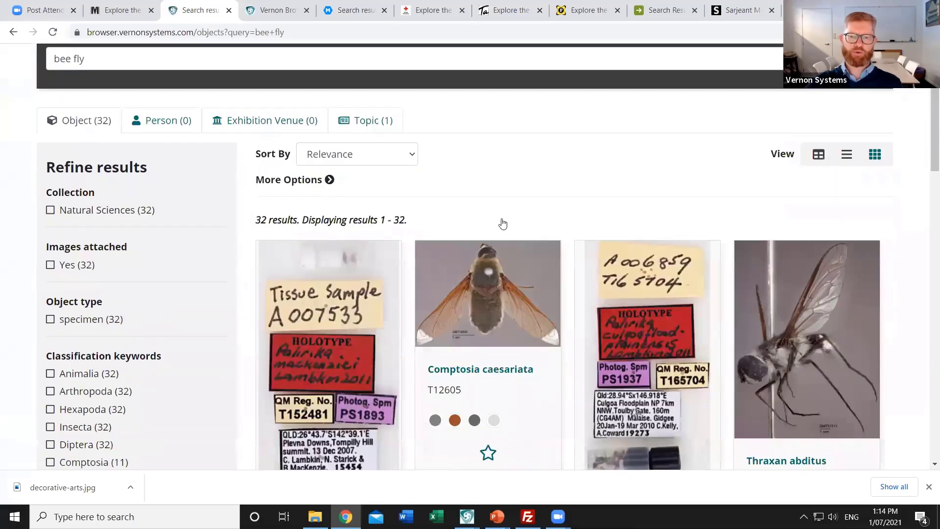
scroll(842, 291, "down", 3)
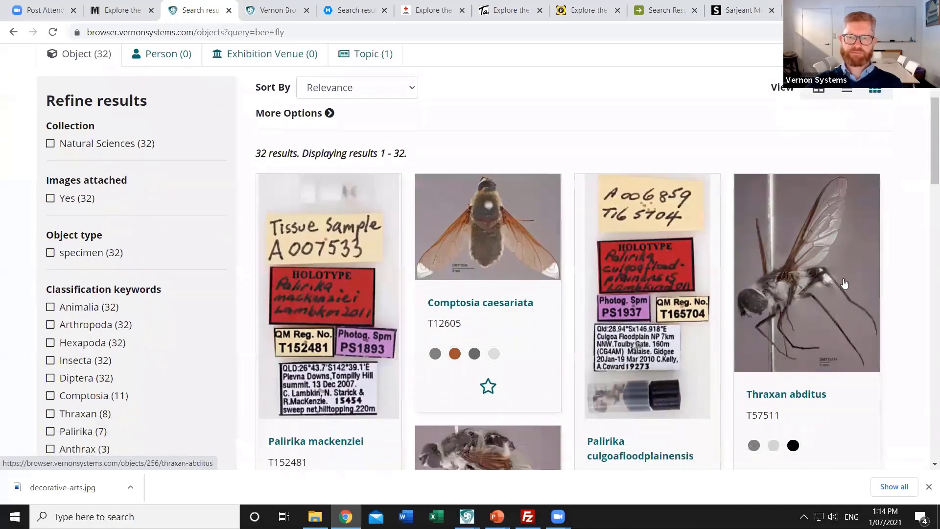
scroll(550, 256, "up", 8)
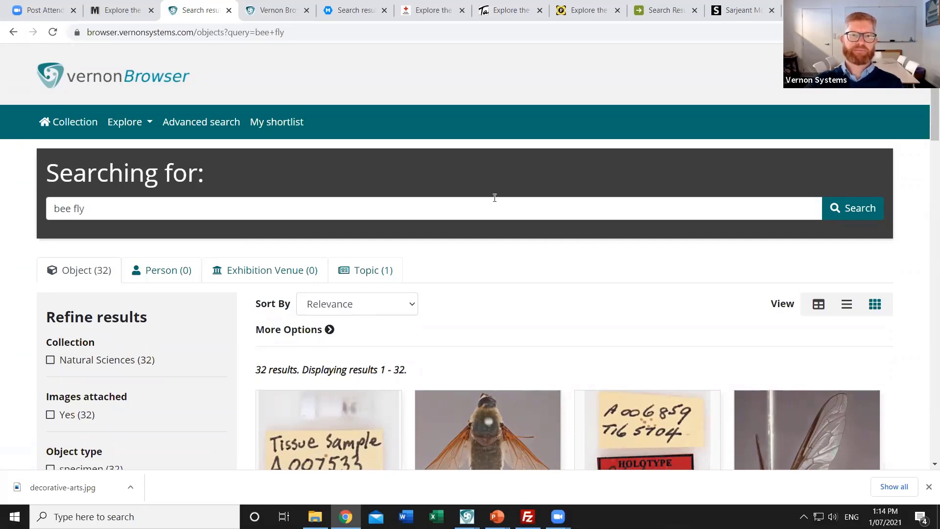
Log in with the admin credentials to reach the XML Import page, then expand Browse Data
left_click(275, 12)
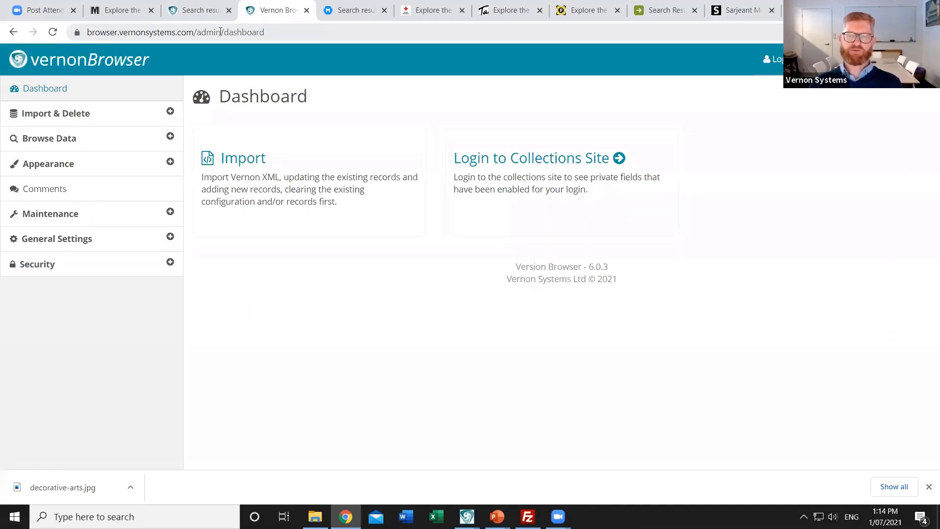
left_click(41, 125)
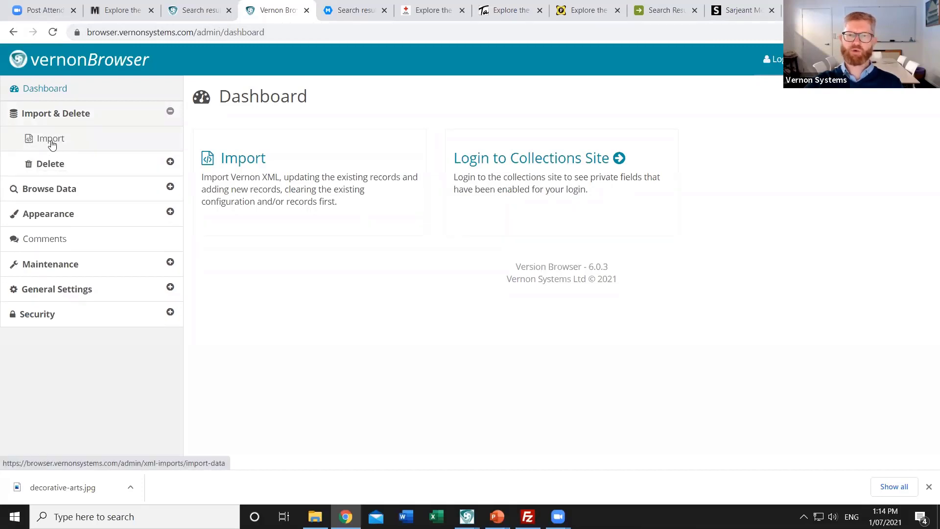
left_click(52, 143)
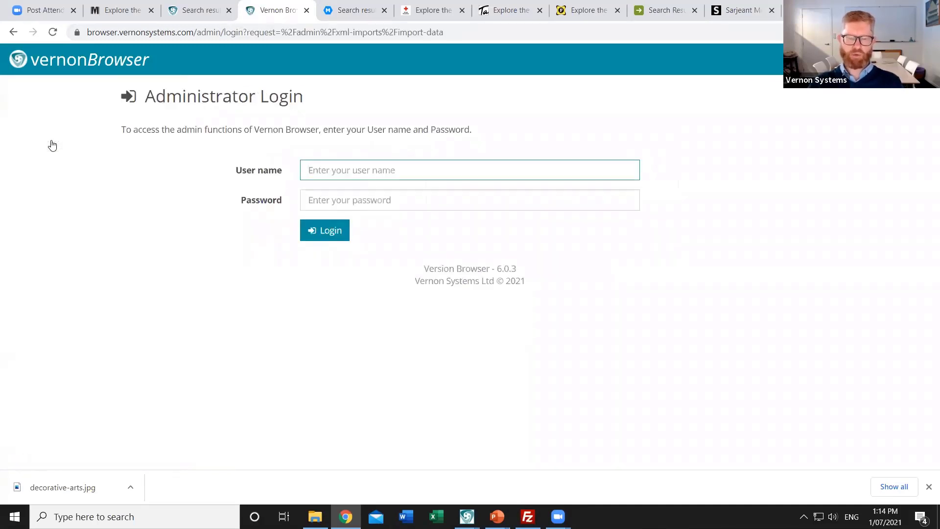
type("admin")
key("Tab")
type("admin*******")
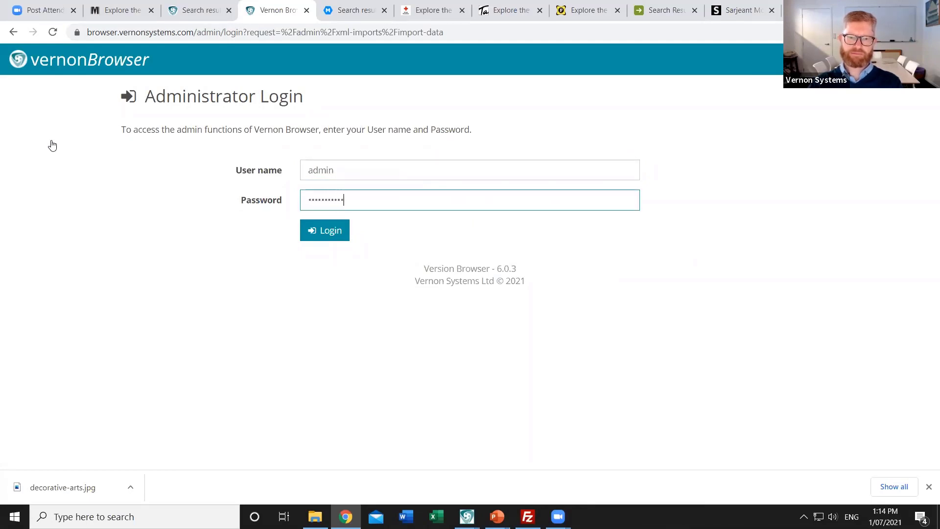
key("Return")
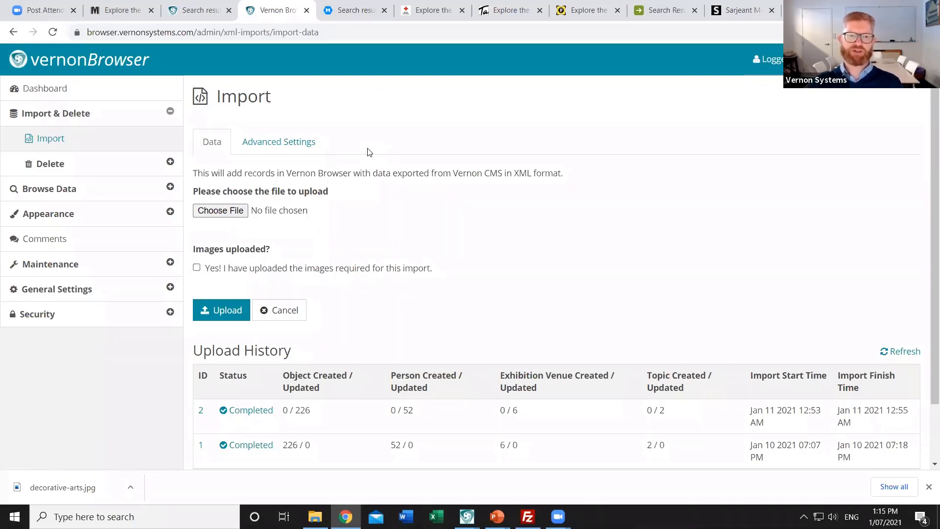
left_click(40, 198)
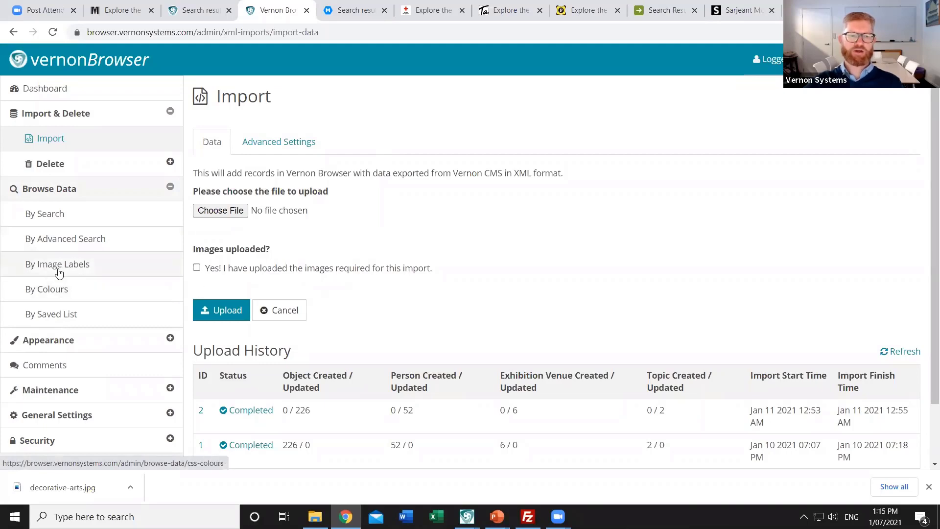
List the 21 specimen records whose images carry the 'Office ruler' label via By Image Labels
left_click(88, 271)
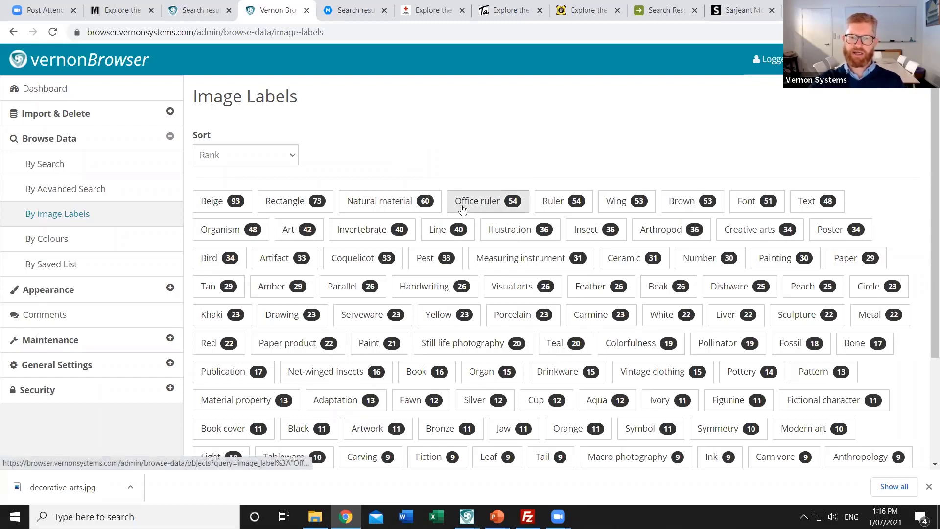
left_click(481, 206)
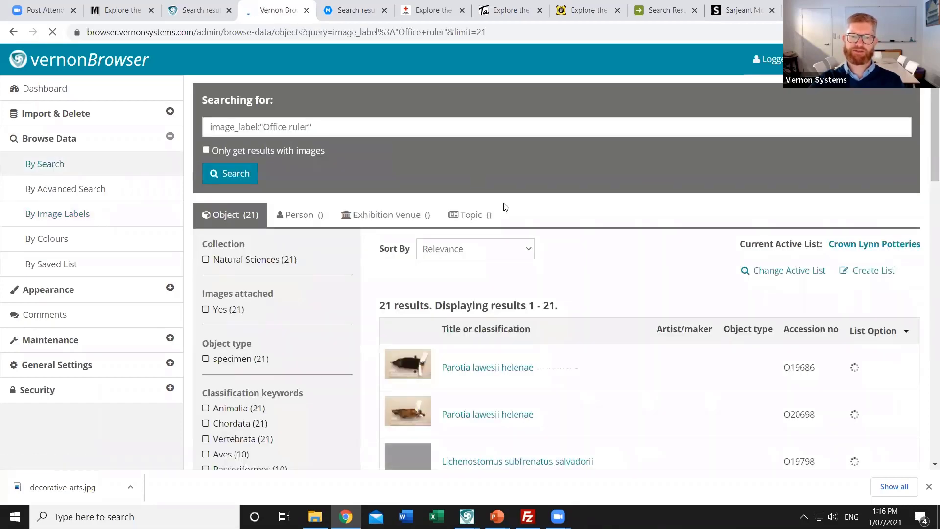
scroll(603, 254, "down", 1)
scroll(603, 259, "down", 2)
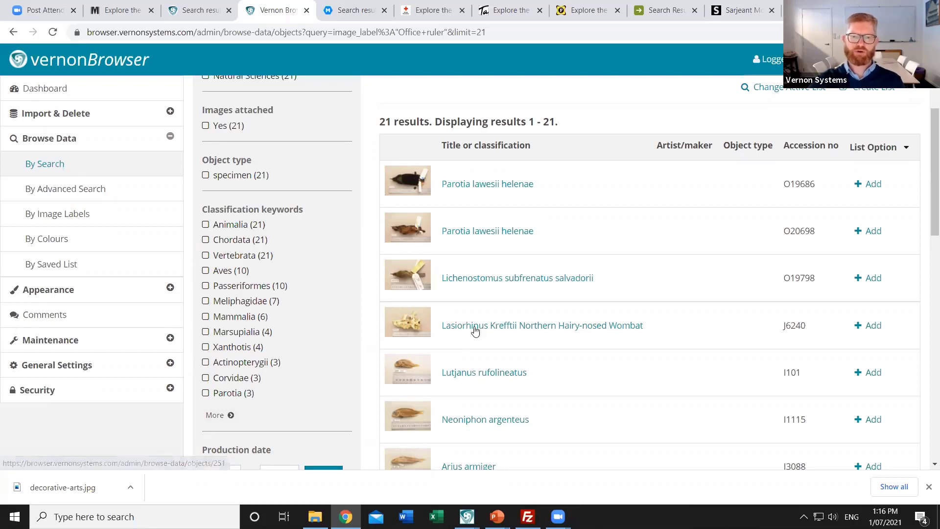
From Parotia lawesii helenae's image labels, delete 'Office ruler' from all records
left_click(478, 191)
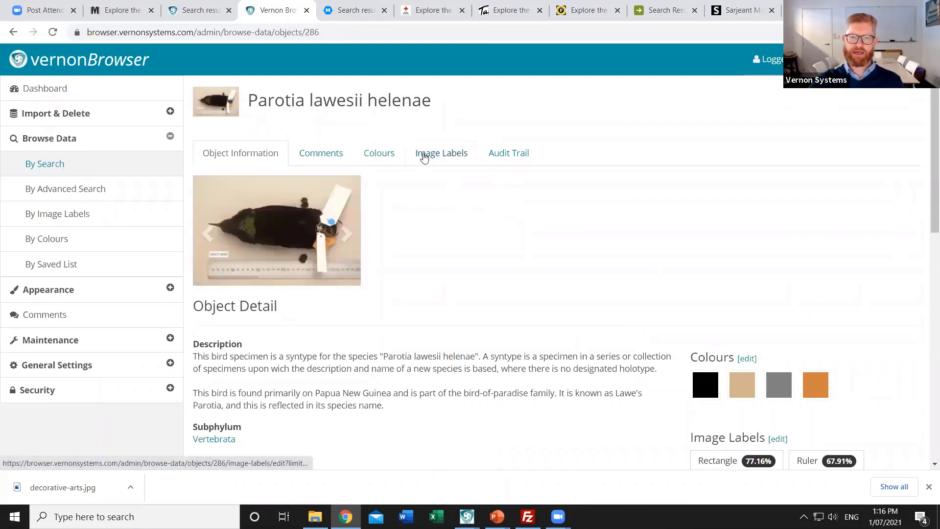
left_click(453, 159)
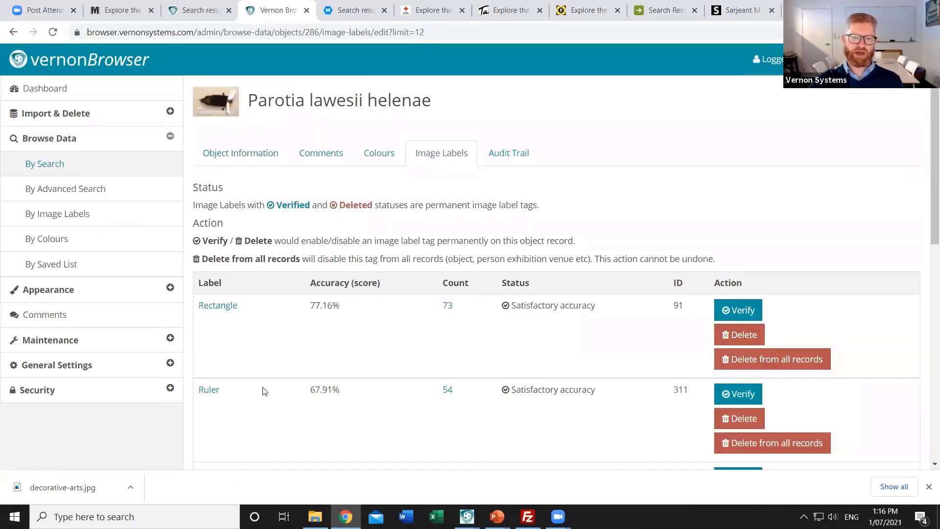
scroll(245, 407, "down", 3)
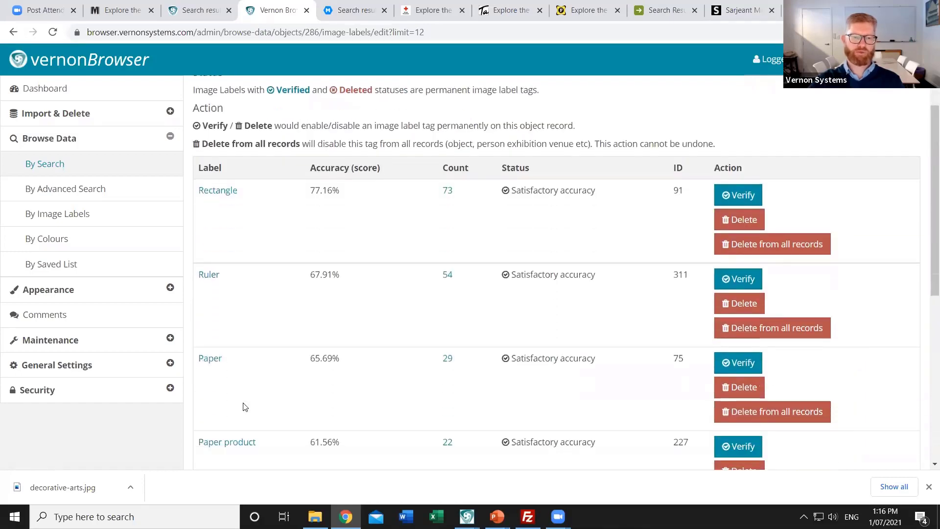
scroll(245, 406, "down", 3)
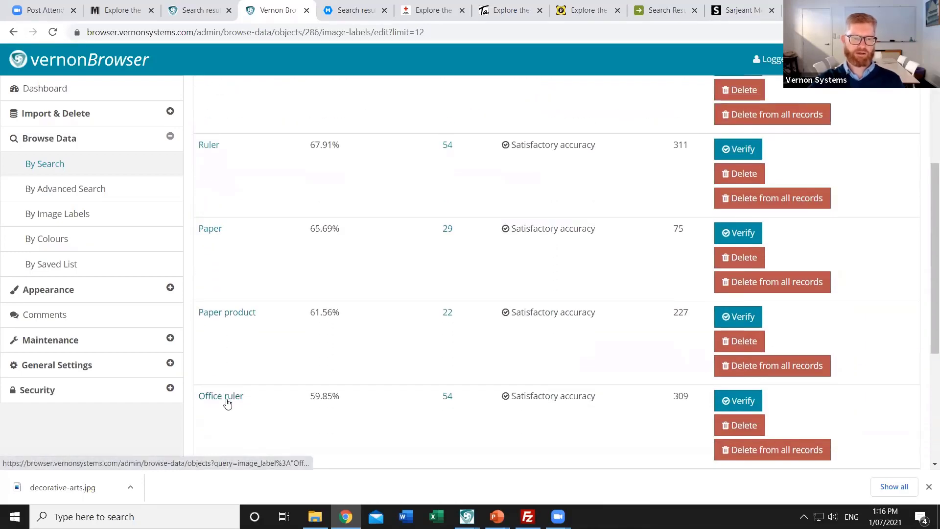
scroll(287, 394, "down", 1)
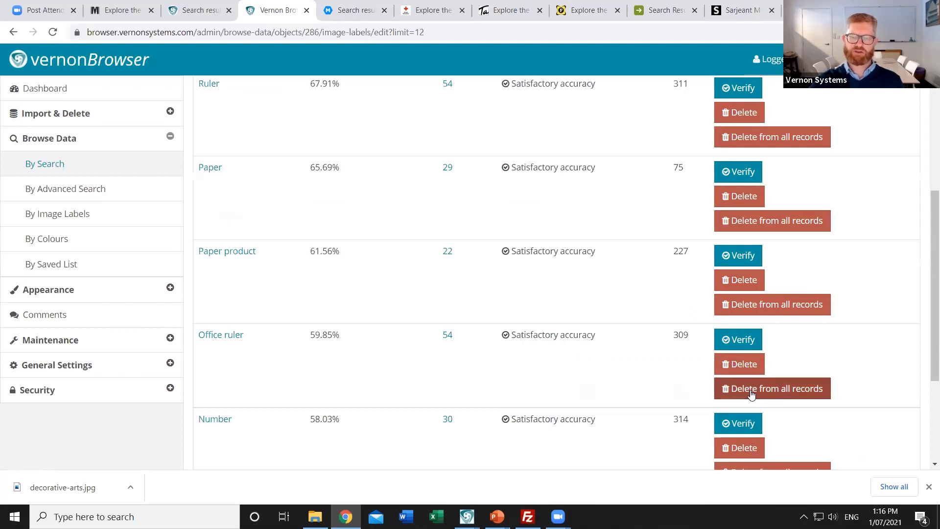
left_click(752, 395)
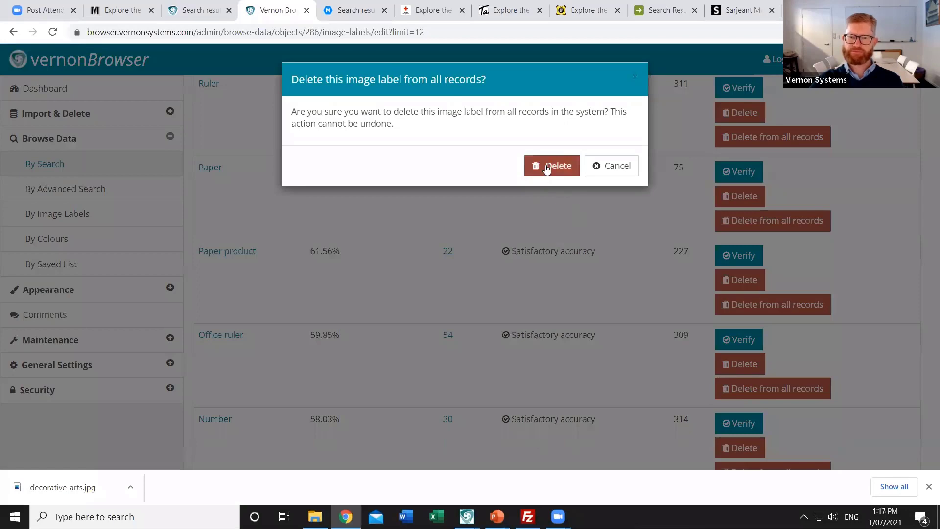
left_click(544, 169)
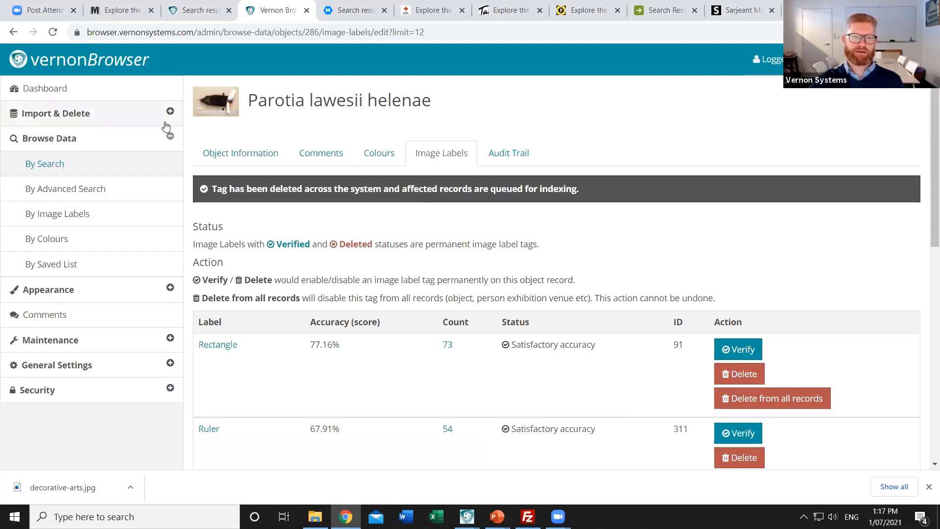
Delete Tan from the specimen's colours and add Olive at 7% colour presence
left_click(378, 153)
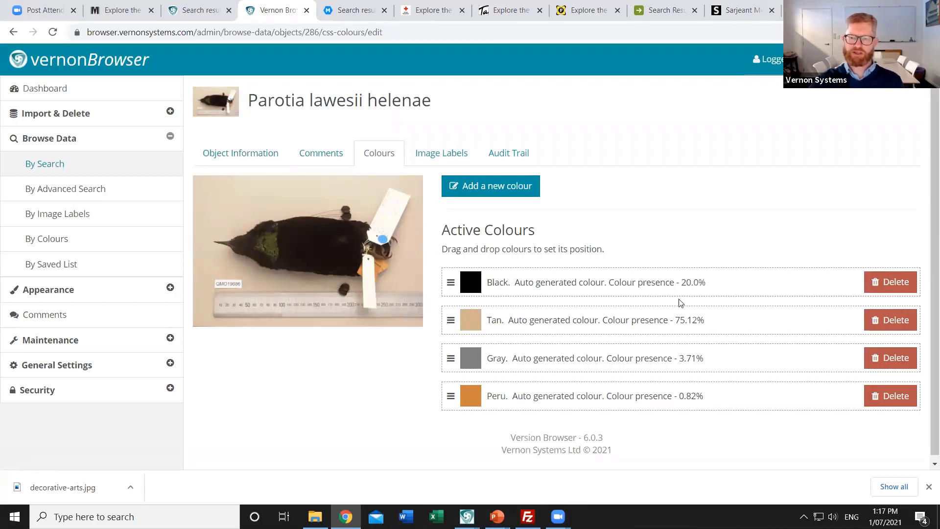
left_click(888, 327)
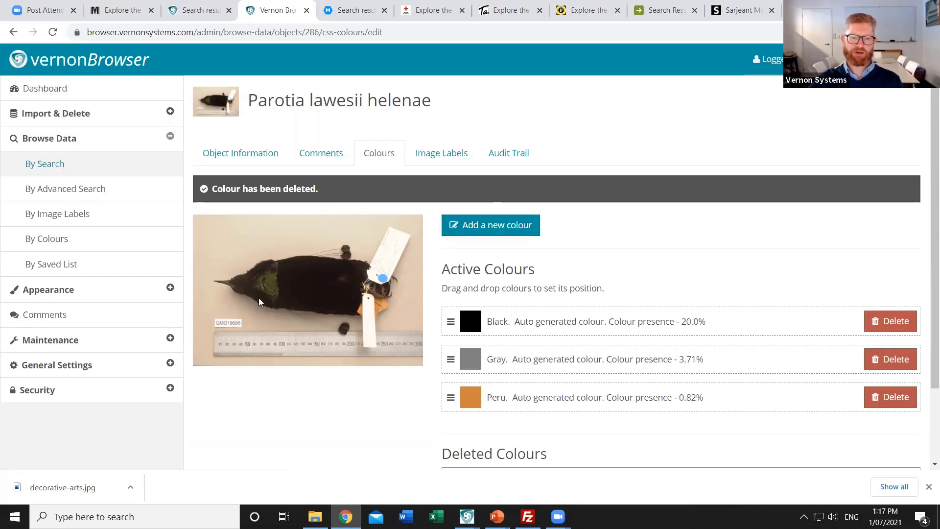
left_click(494, 236)
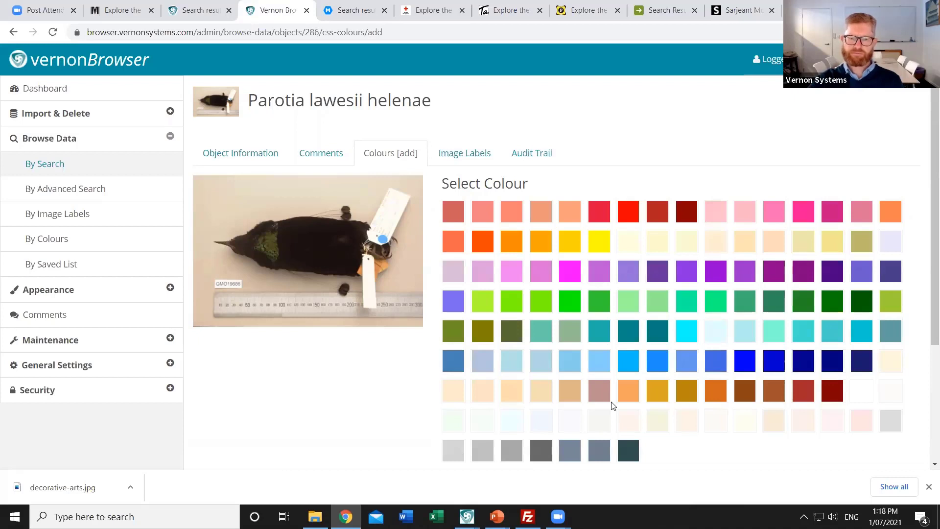
left_click(487, 336)
scroll(369, 373, "down", 3)
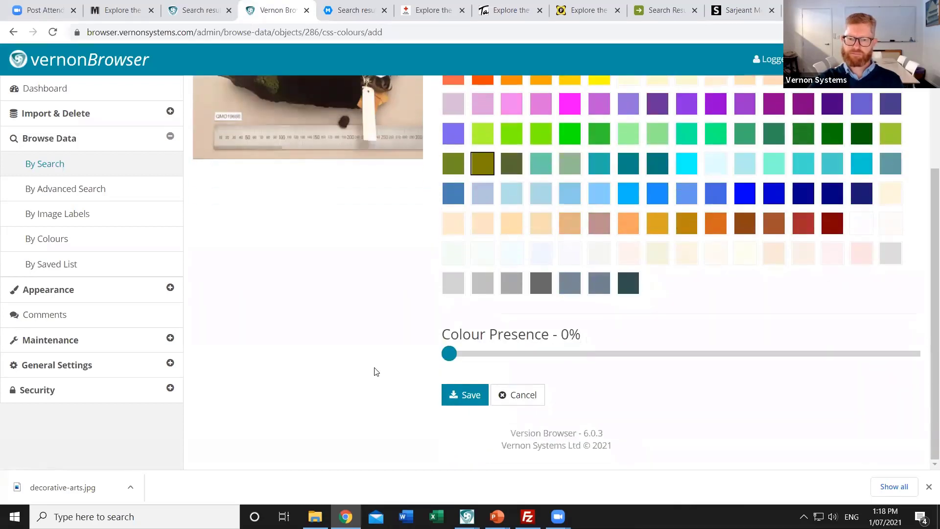
left_click_drag(451, 359, 480, 360)
left_click(466, 398)
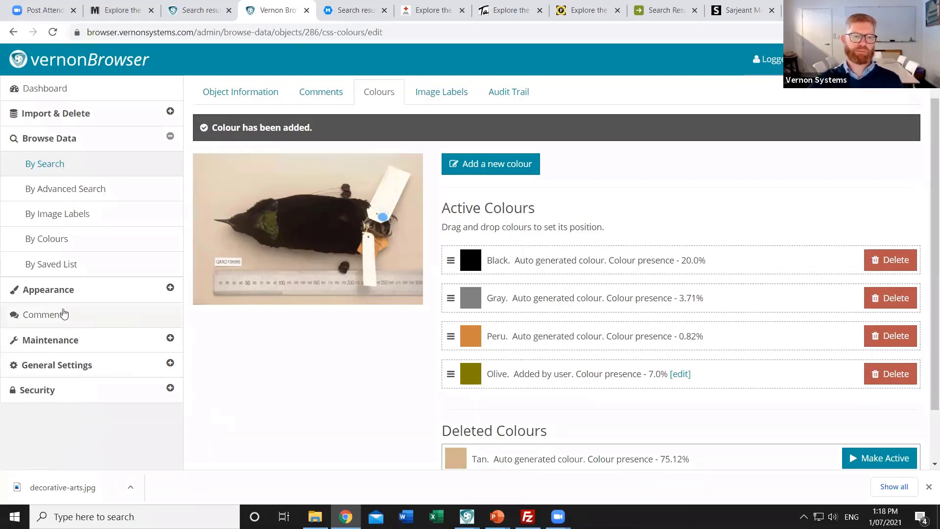
Open Appearance > Object > Collection Fields and select the Natural Sciences collection
left_click(41, 292)
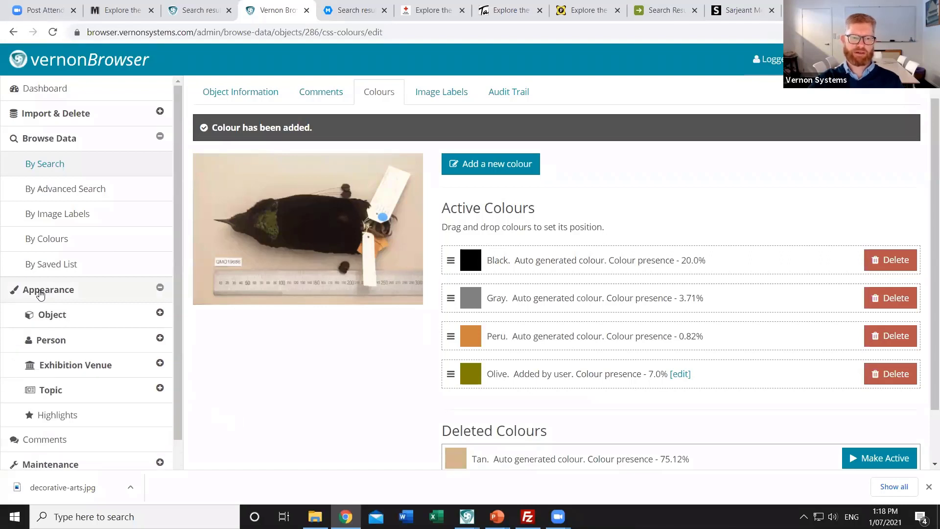
left_click(51, 315)
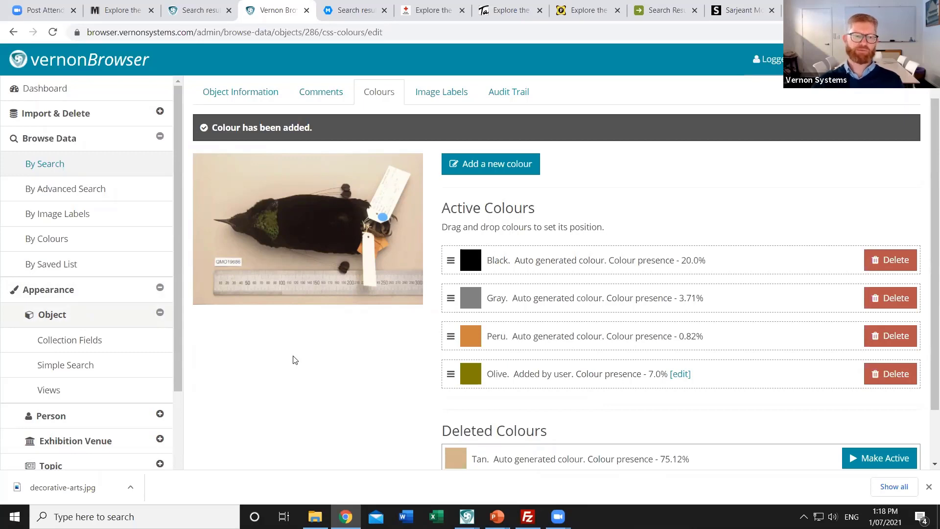
left_click(52, 339)
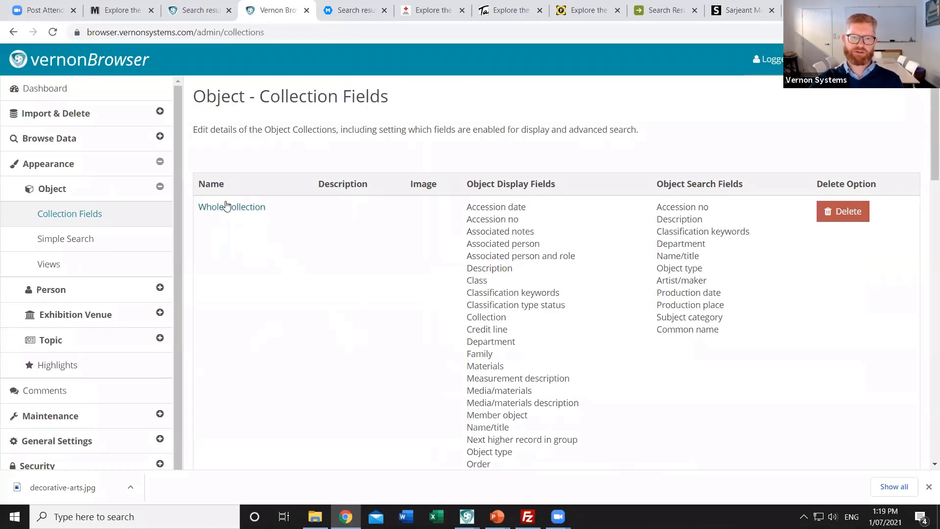
scroll(251, 279, "down", 3)
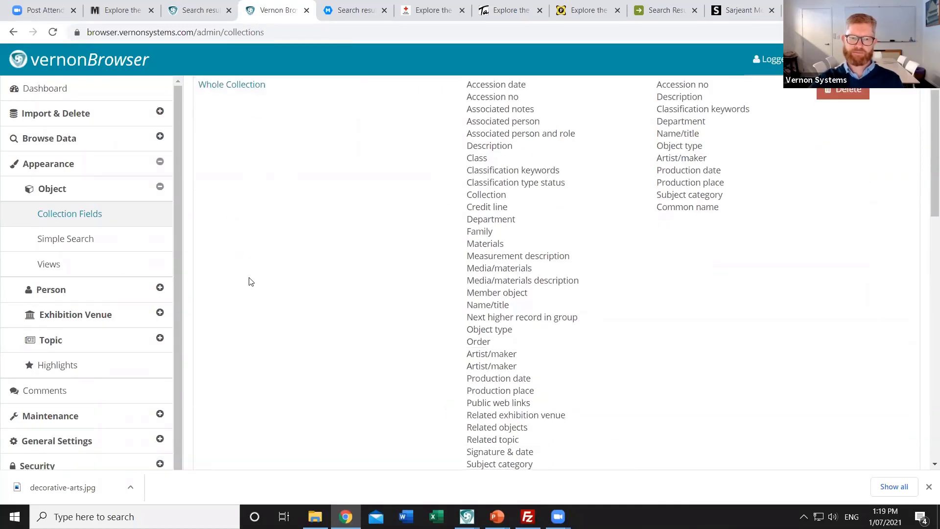
scroll(251, 283, "down", 9)
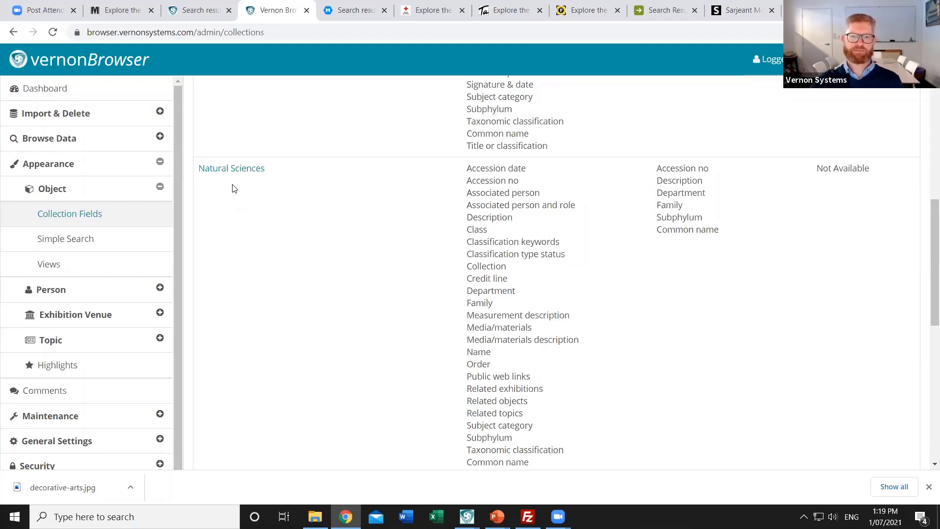
left_click(252, 169)
Scroll to the Natural Sciences Display Fields table showing display names, sortability and facets
scroll(374, 318, "down", 3)
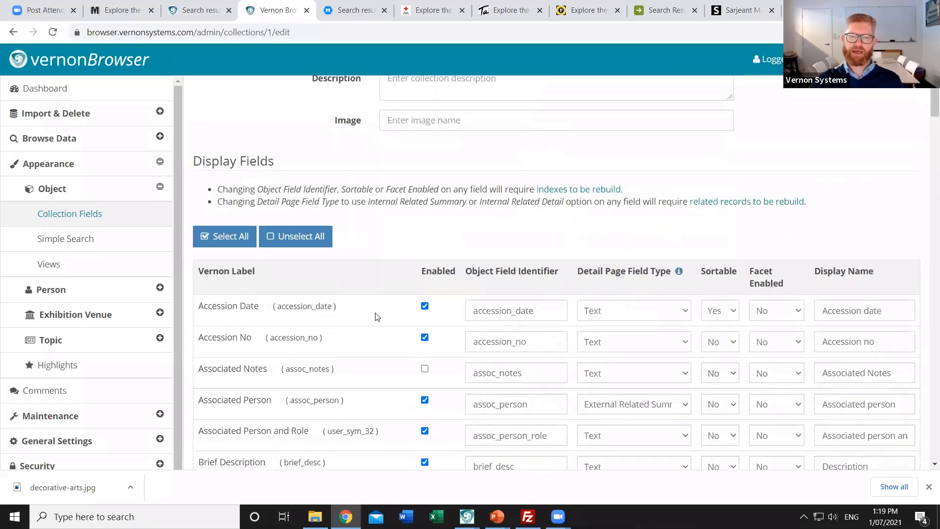
scroll(377, 317, "down", 3)
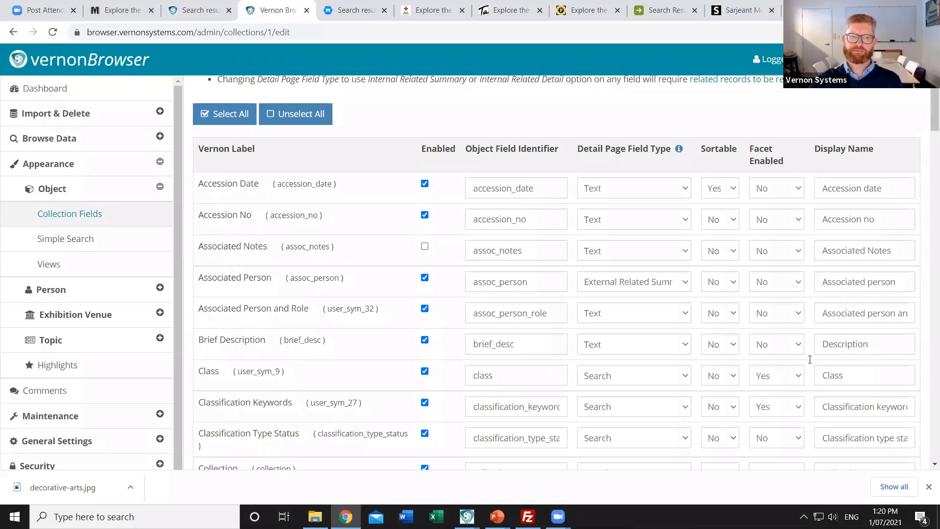
scroll(127, 414, "down", 1)
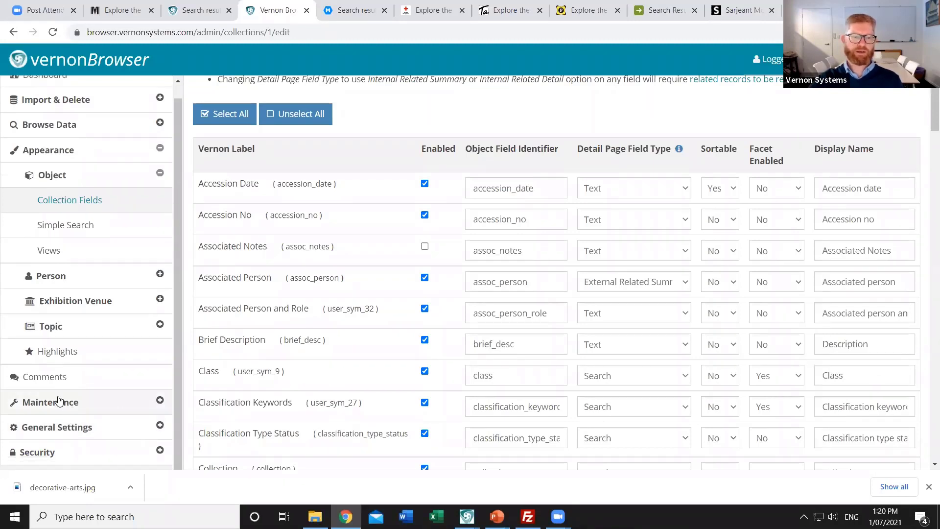
In Comments, approve the on-hold visitor comment on the Crown Lynn Boat Vase
left_click(43, 382)
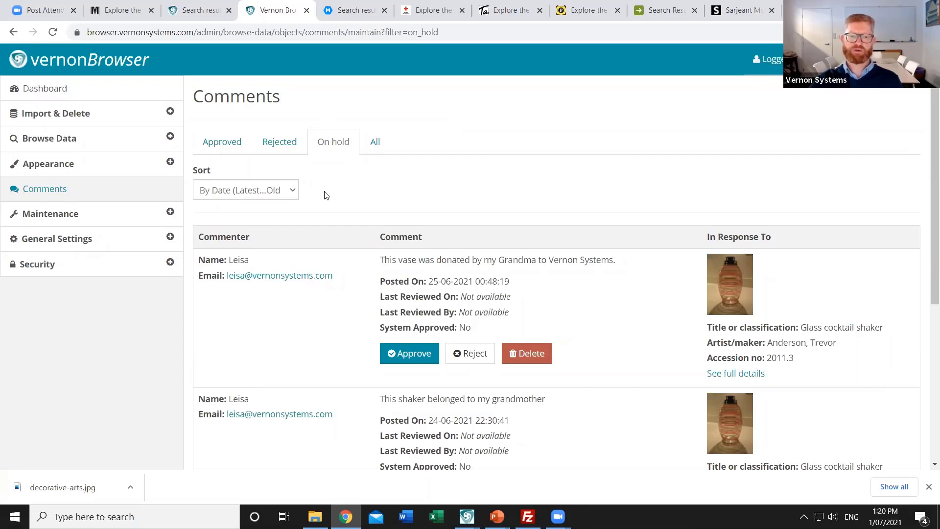
scroll(324, 196, "down", 1)
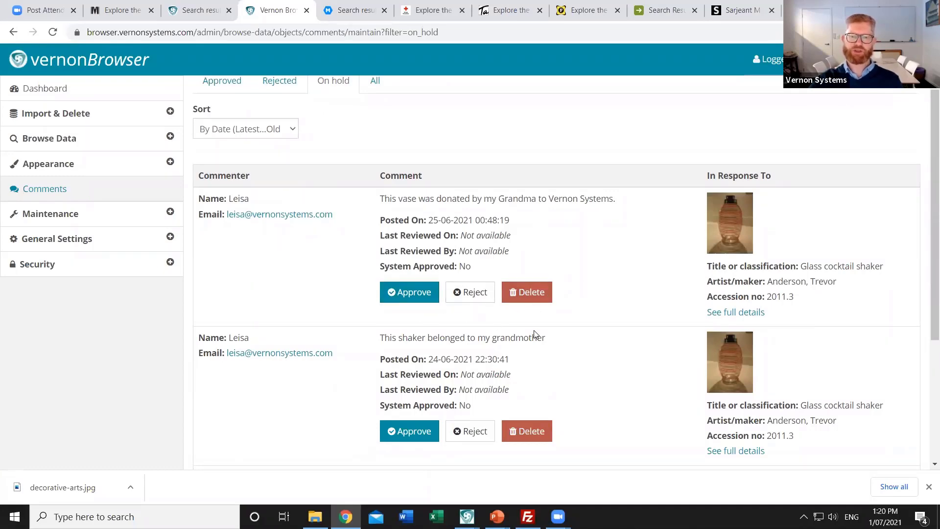
scroll(534, 334, "down", 5)
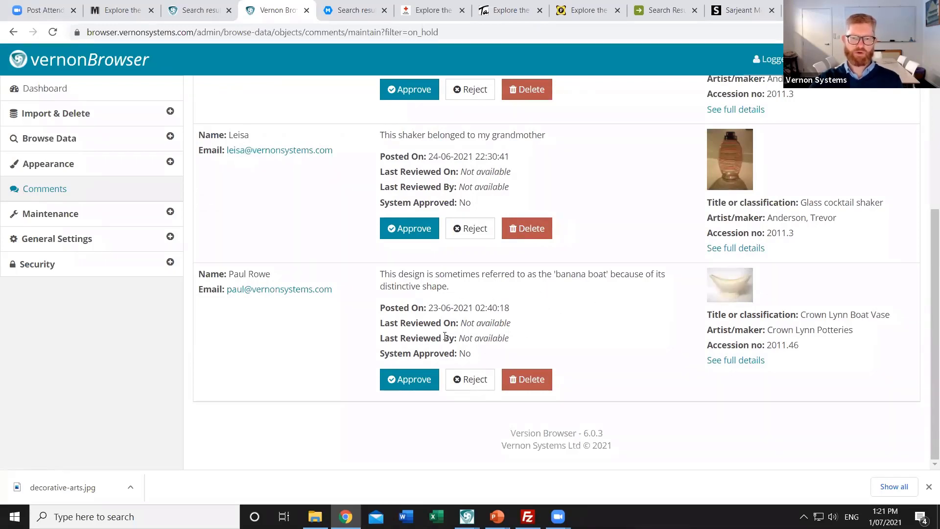
left_click(410, 386)
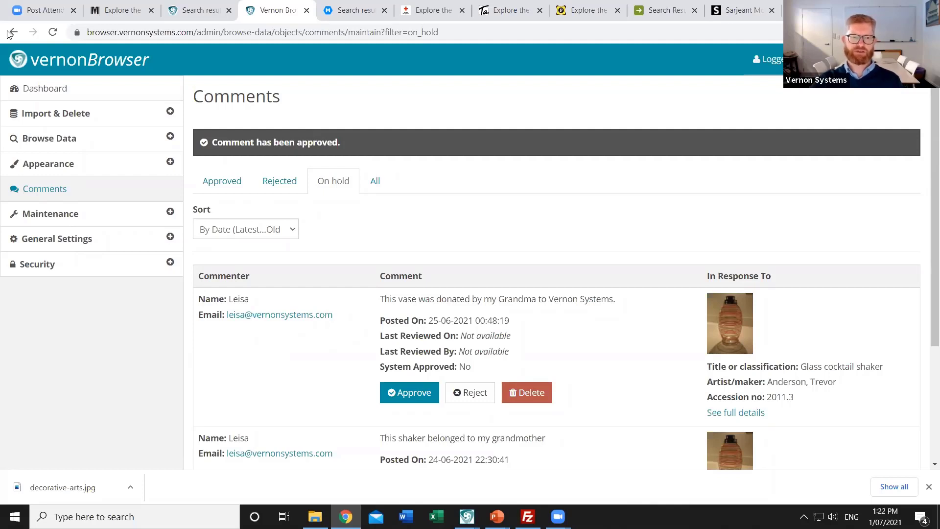
Search records for 'cocktail', which returns the Glass and Green glass cocktail shakers
left_click(69, 142)
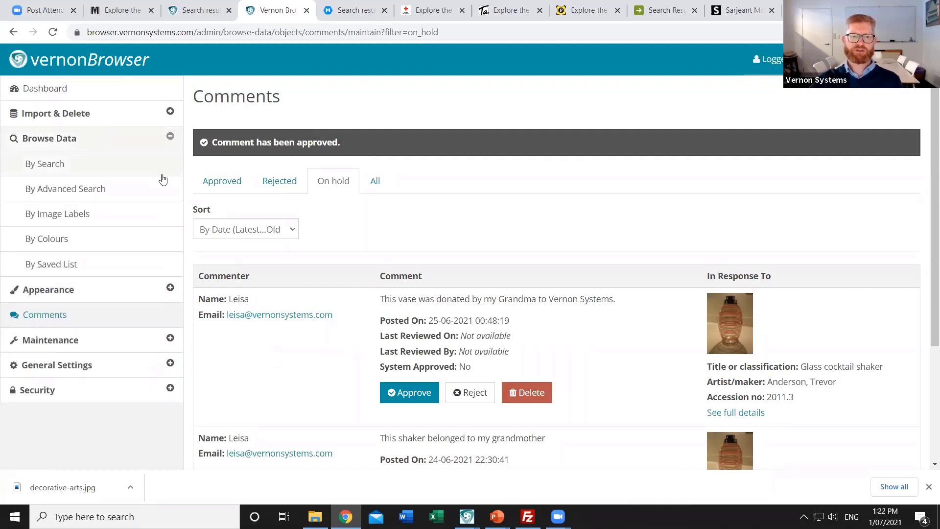
left_click(50, 166)
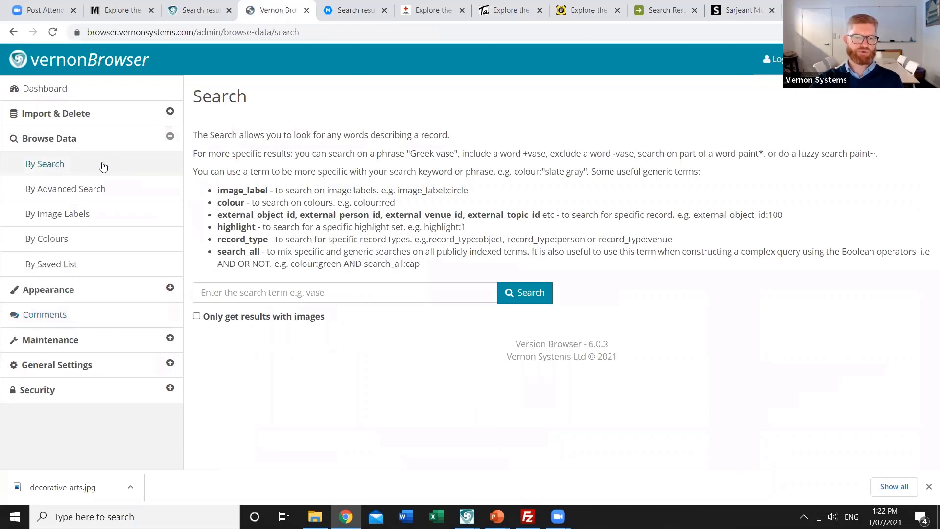
left_click(345, 296)
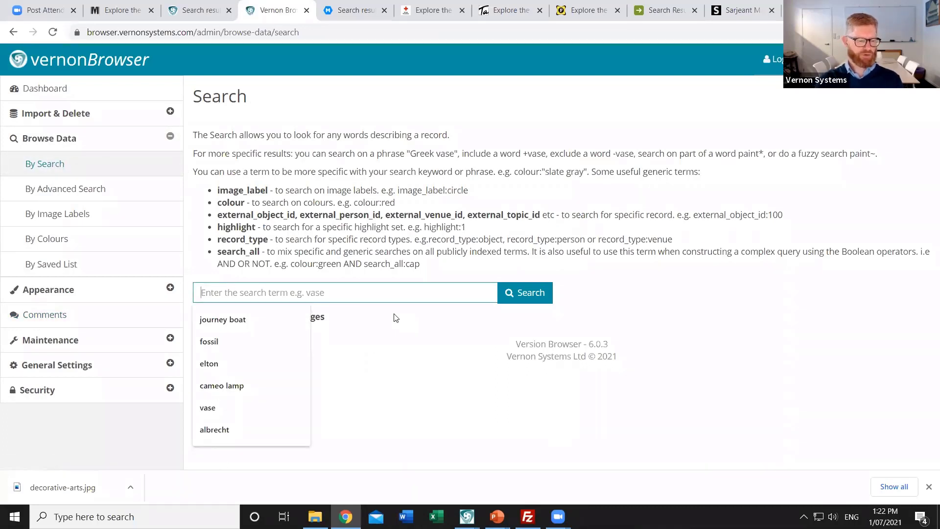
type("cocktail")
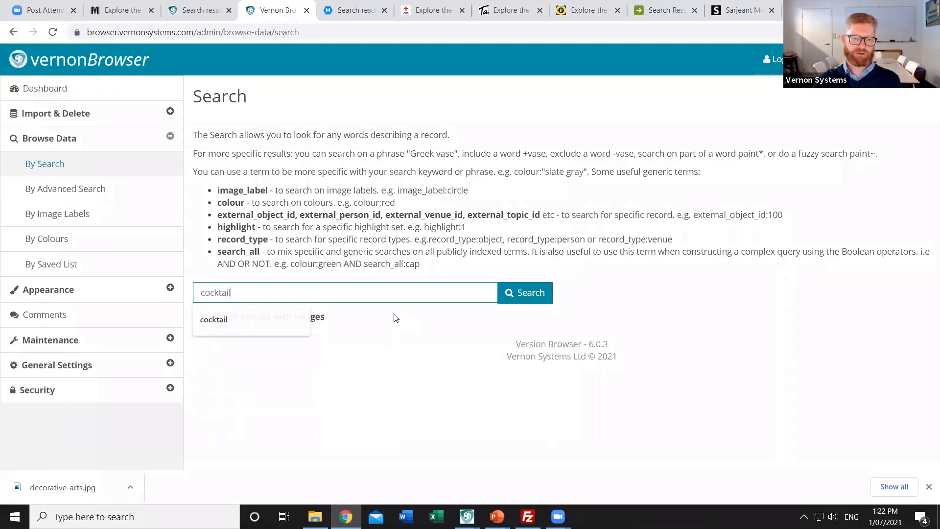
key("Return")
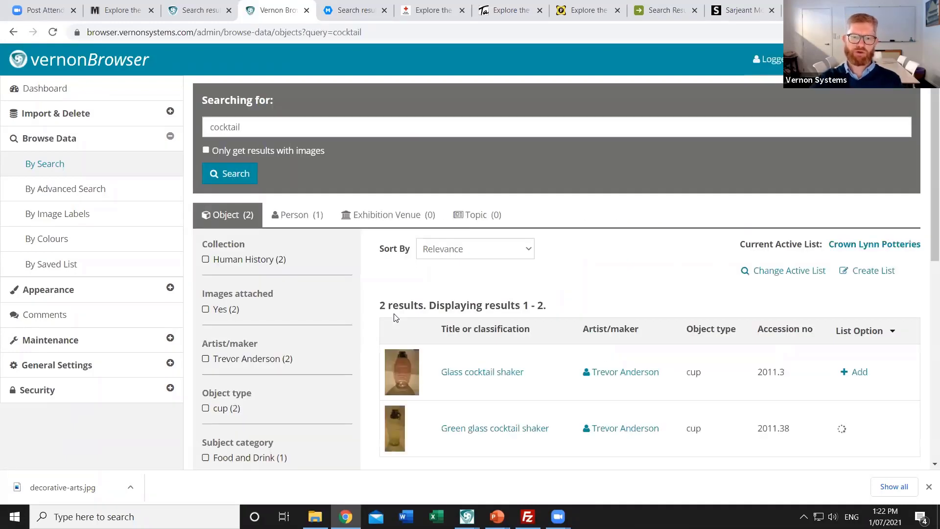
scroll(567, 275, "down", 1)
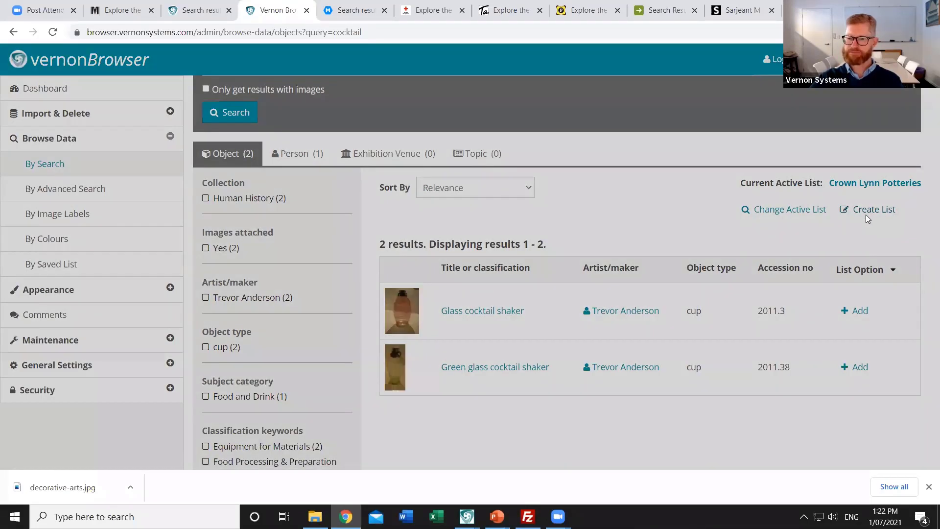
Create and save a new list called 'Decorative arts' as the current active list
left_click(865, 216)
type("De")
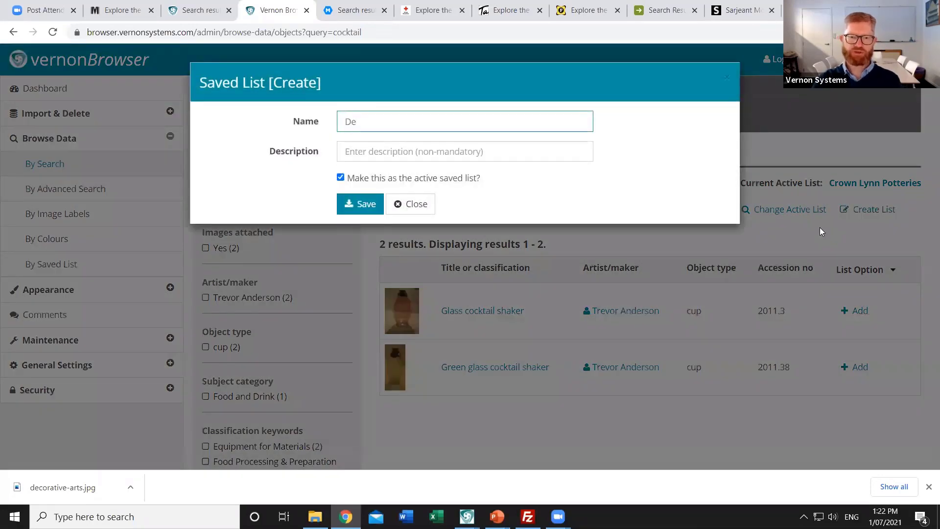
type("corative arts")
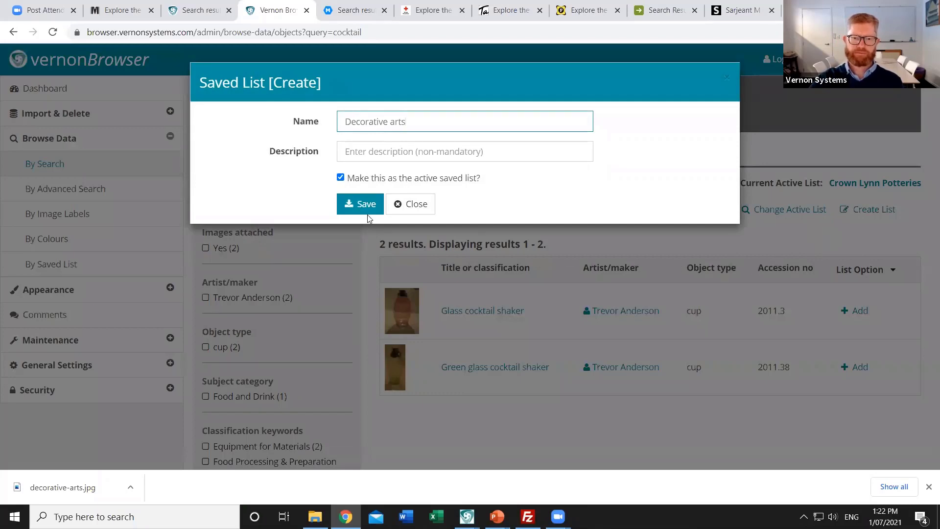
key("Return")
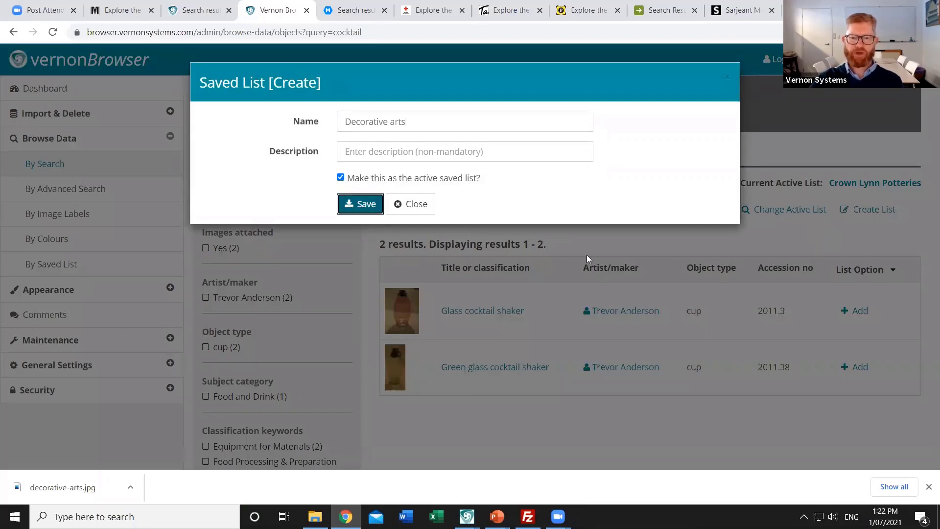
key("Return")
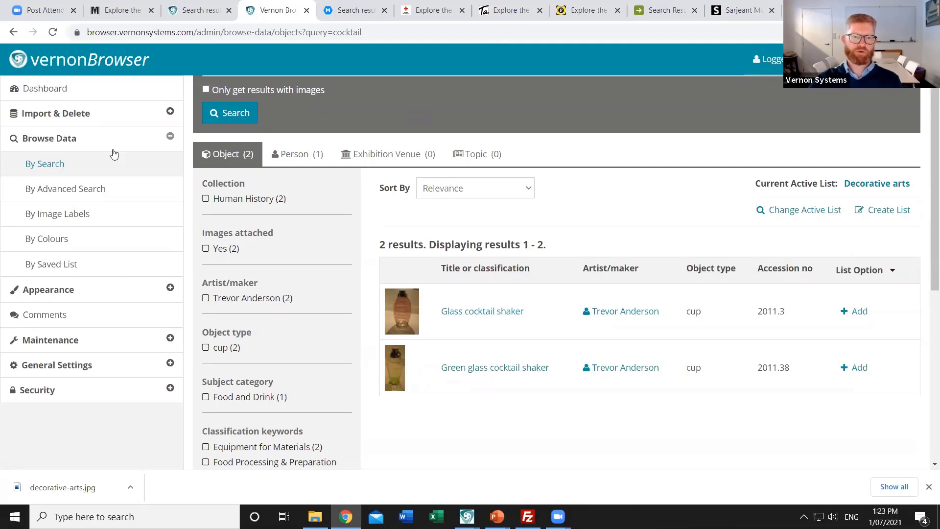
Run an empty search and filter the results to the vase object type
left_click(63, 165)
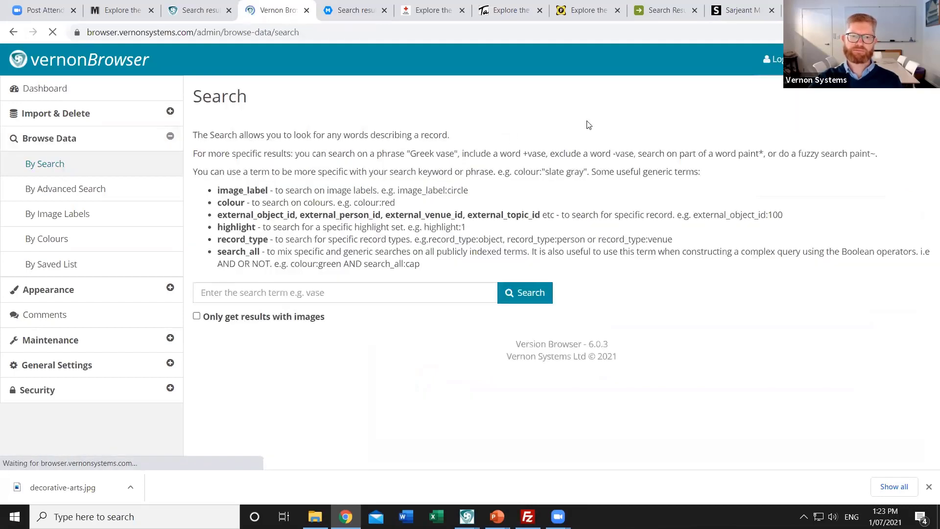
left_click(527, 299)
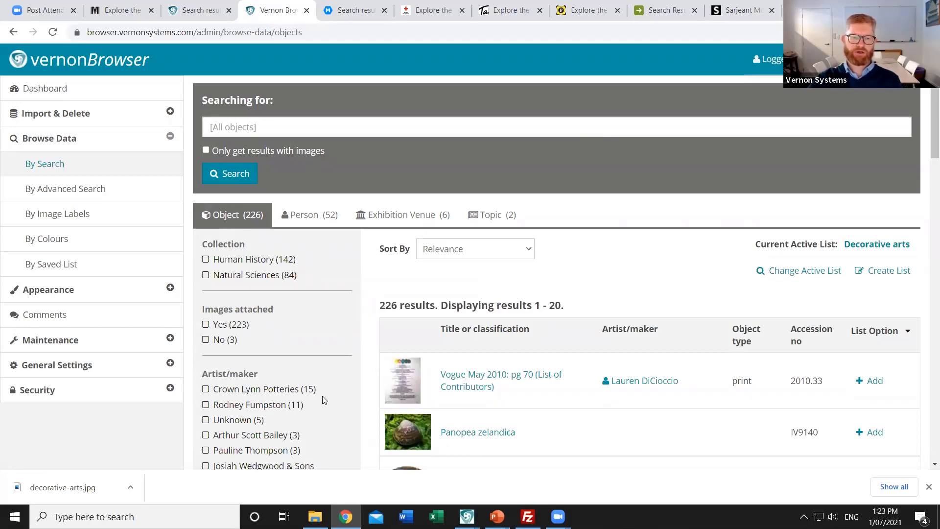
scroll(325, 397, "down", 3)
scroll(326, 397, "down", 4)
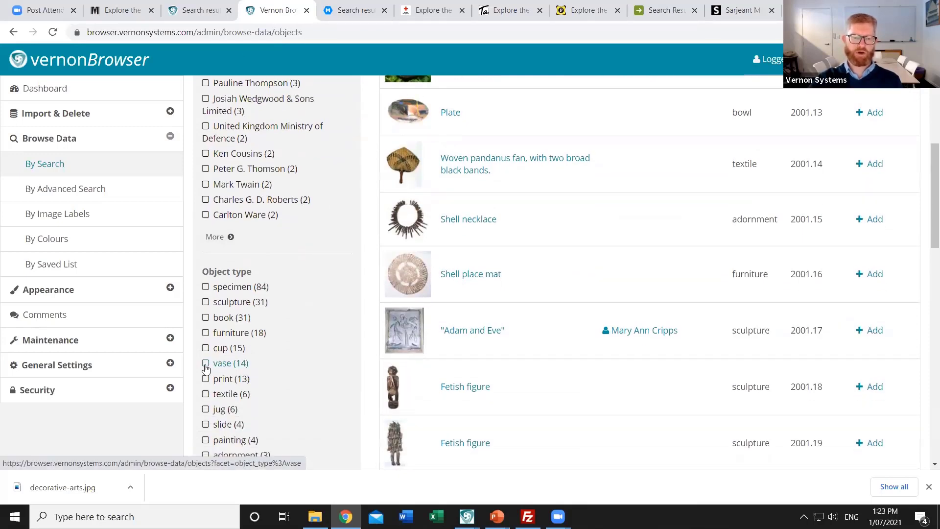
left_click(206, 368)
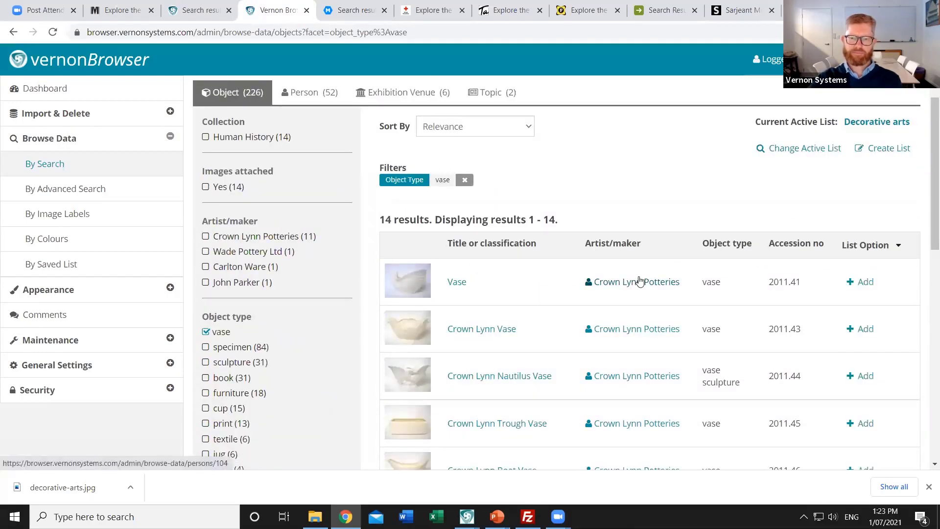
scroll(644, 216, "down", 1)
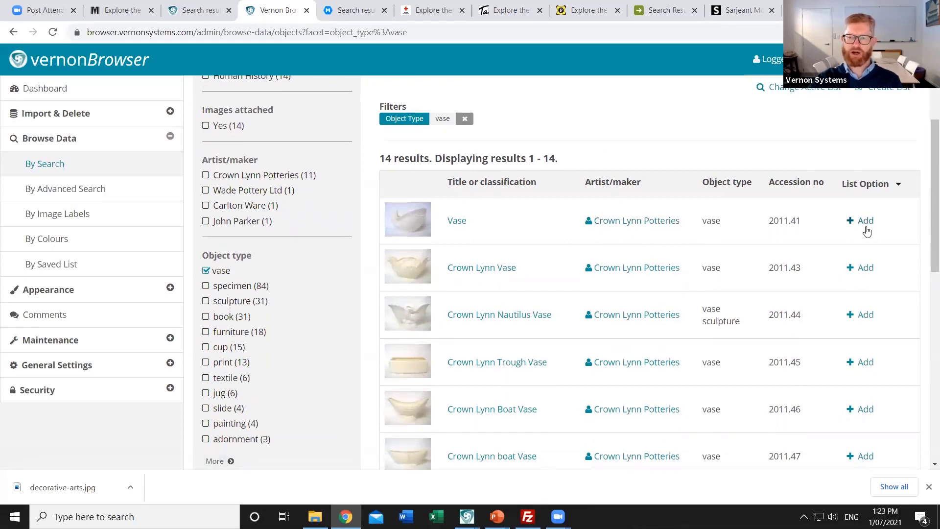
Add all 14 vase results on the page to the Decorative arts list
left_click(898, 186)
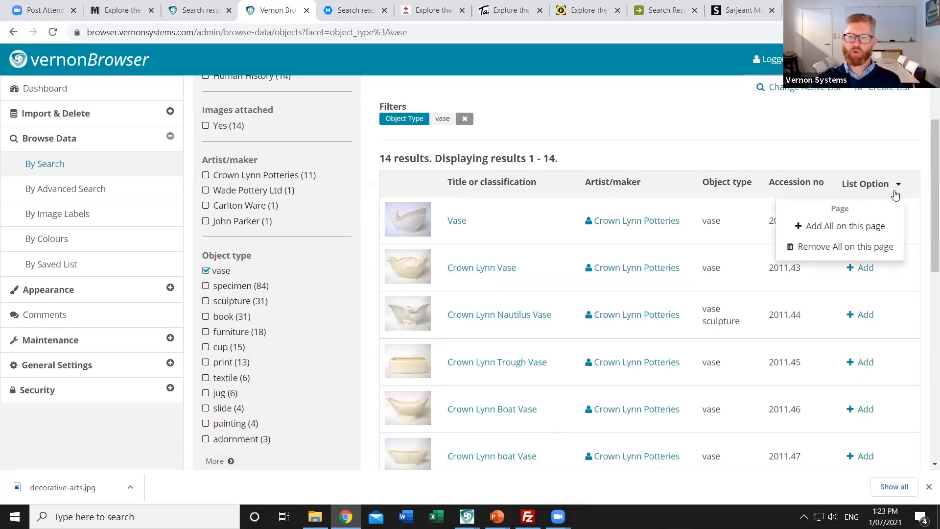
left_click(874, 234)
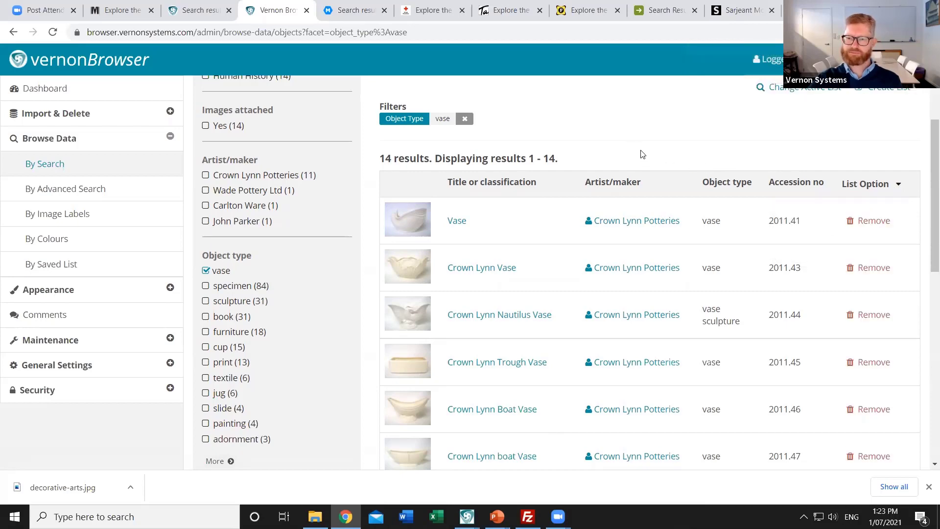
scroll(642, 157, "up", 4)
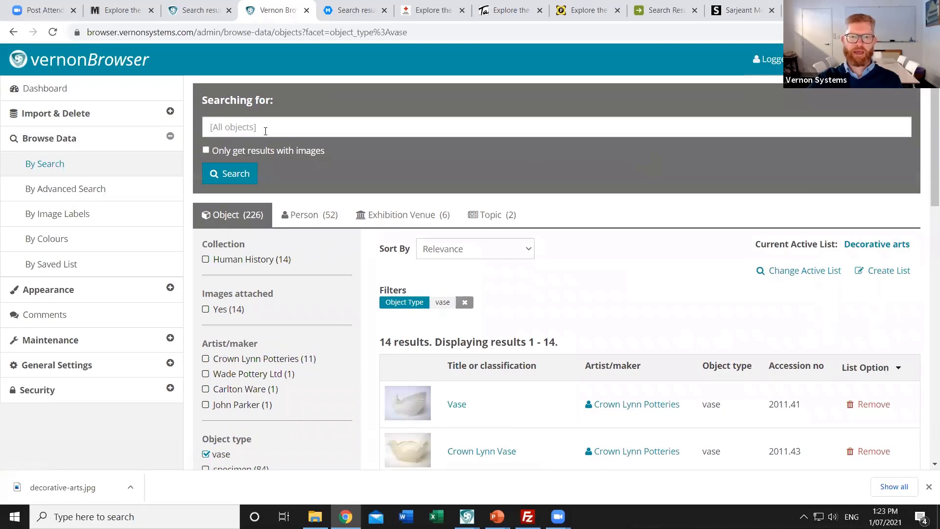
Search 'cocktail' again and add both shakers, 2011.3 and 2011.38, to the list
left_click(264, 129)
type("cocktail")
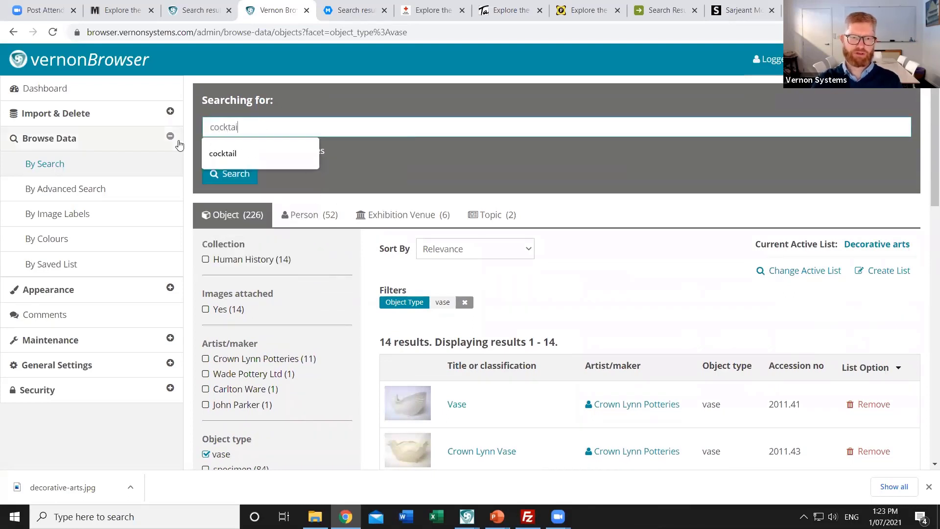
key("Return")
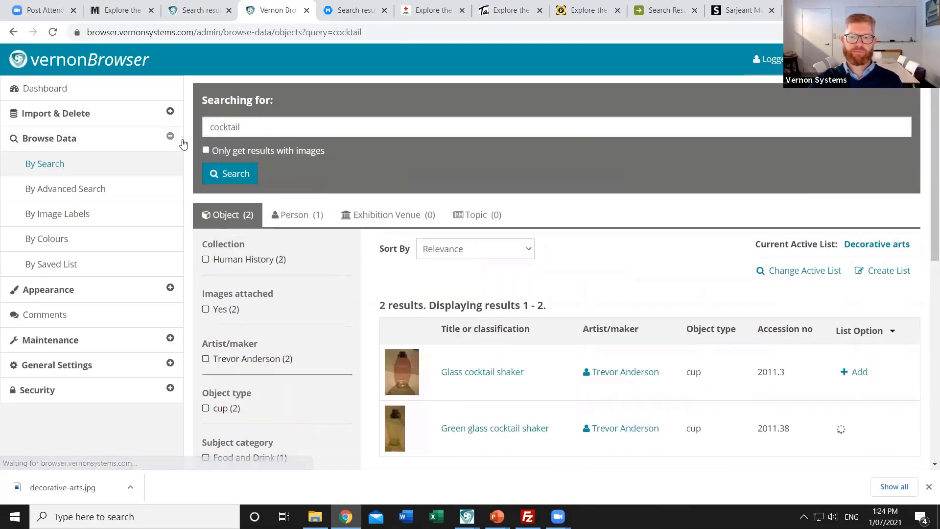
scroll(636, 235, "down", 1)
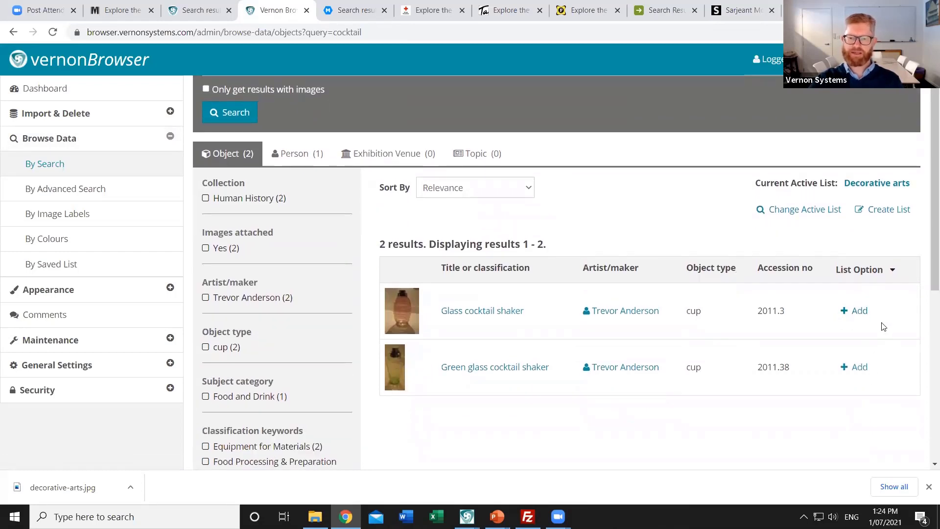
left_click(860, 311)
left_click(860, 368)
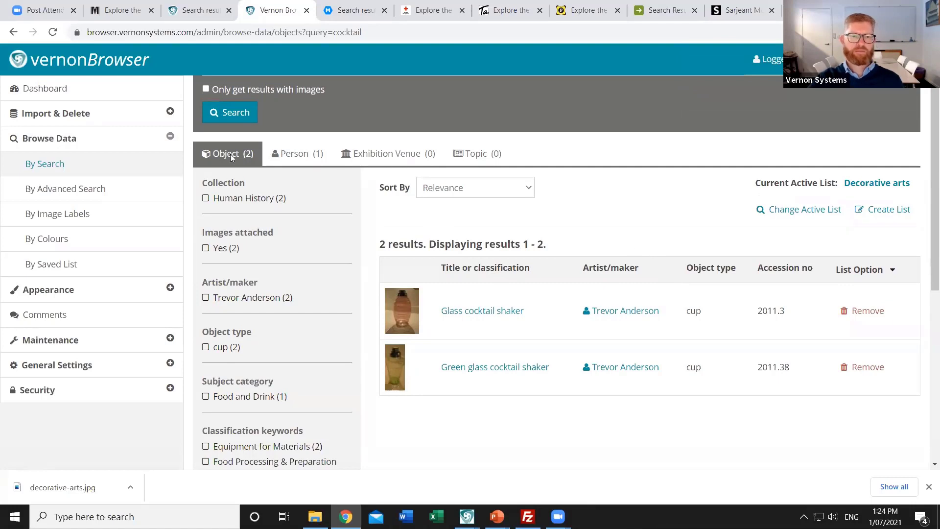
scroll(232, 157, "up", 2)
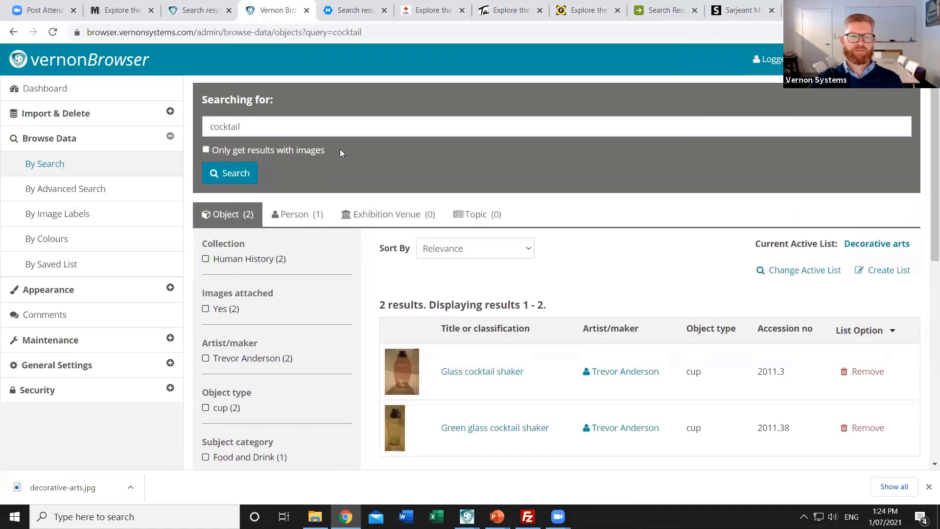
Run an advanced search with Description 'glass', returning 12 objects
left_click(76, 197)
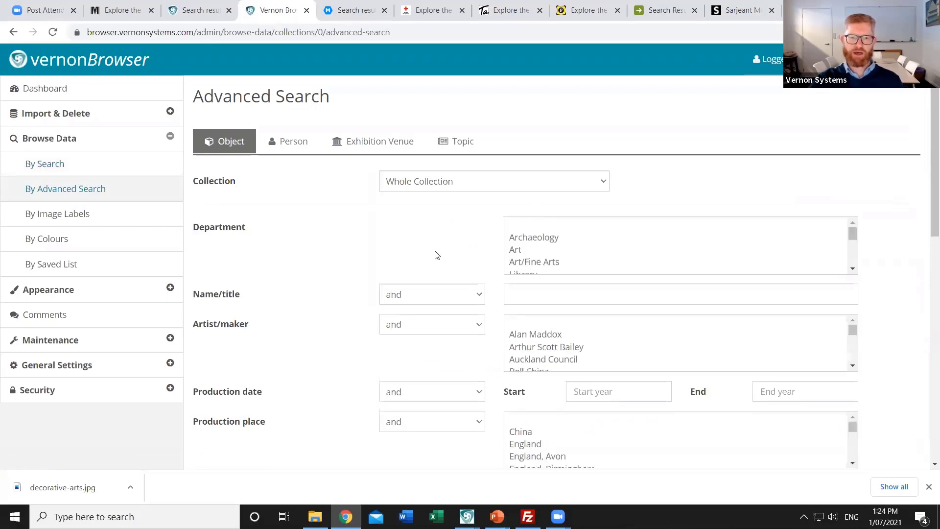
scroll(440, 256, "down", 5)
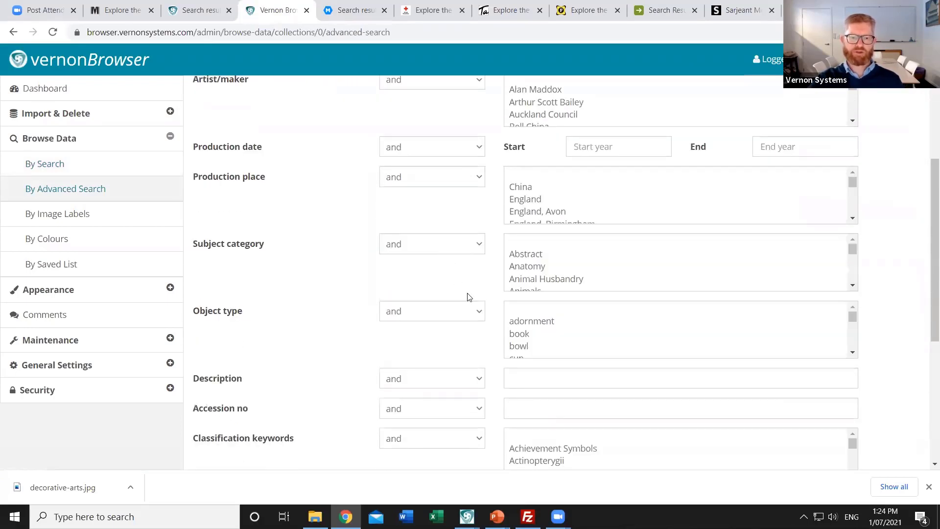
left_click(585, 377)
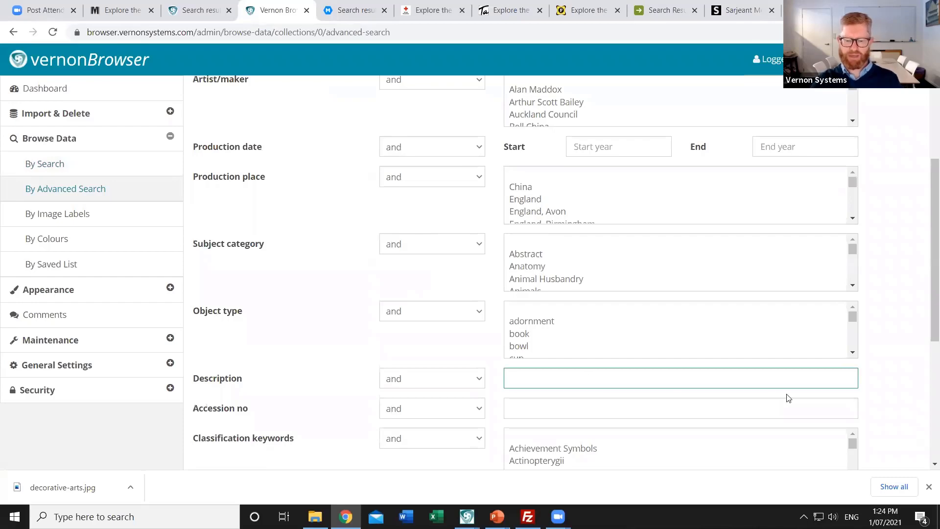
type("glass")
key("Return")
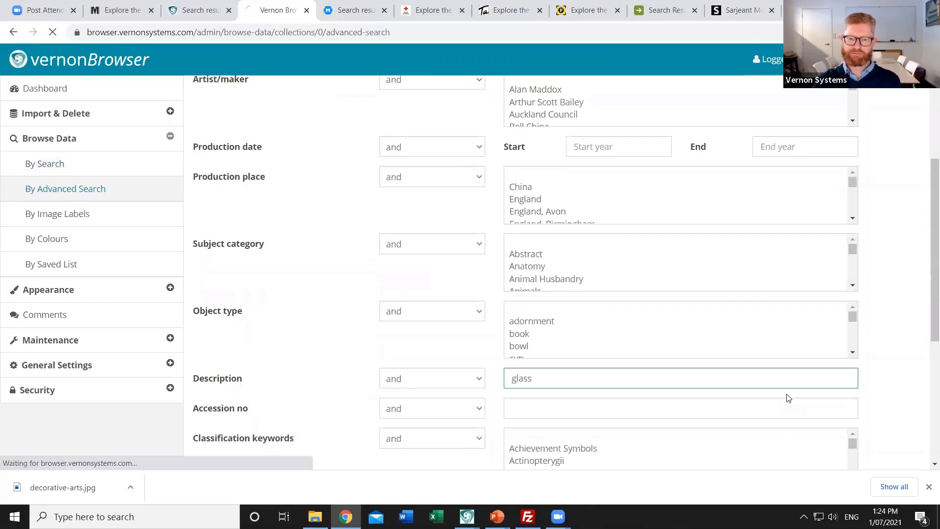
Add Opalascent Glass Bowl, Glass American Eagle and Swan Glass Dish to Decorative arts
scroll(582, 278, "down", 4)
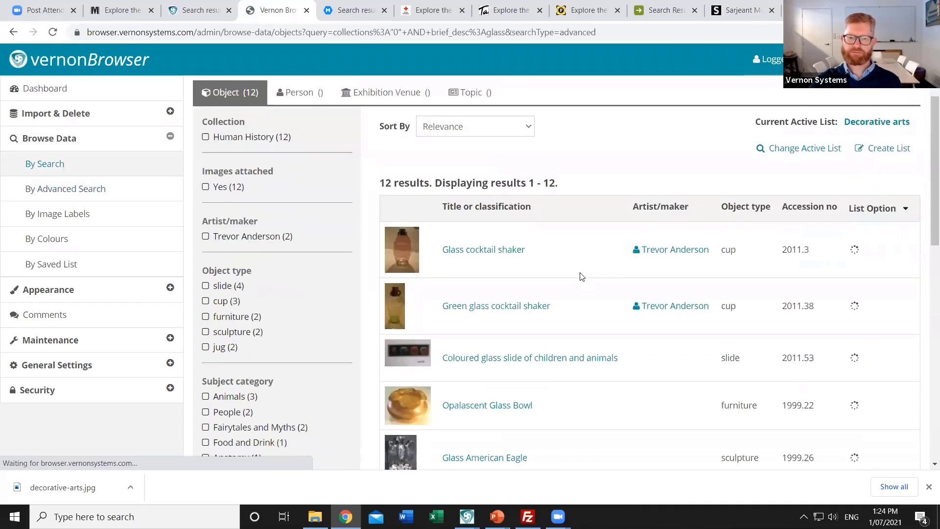
scroll(583, 270, "down", 3)
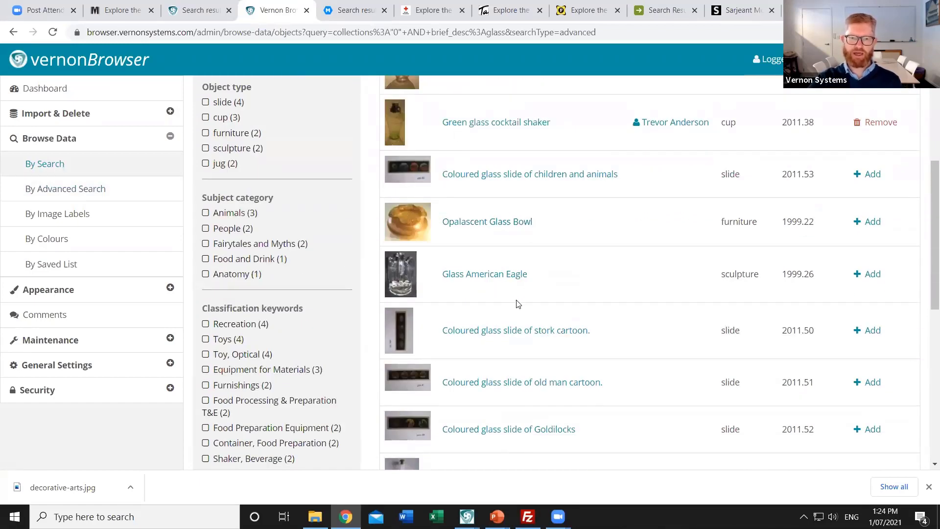
left_click(870, 223)
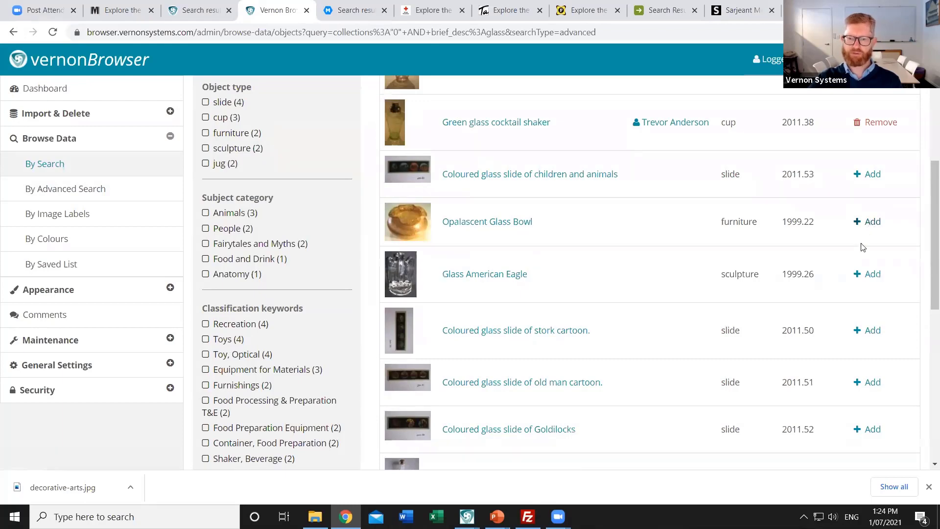
left_click(862, 275)
scroll(573, 289, "down", 2)
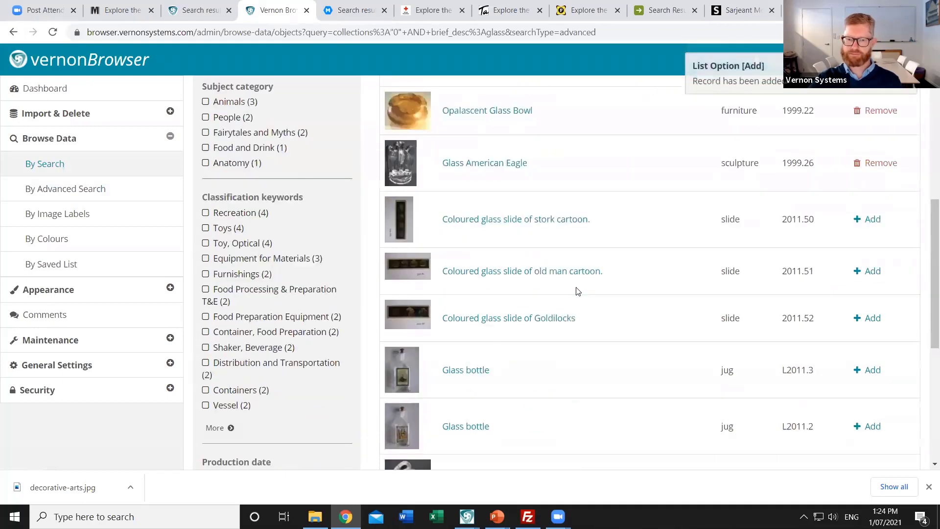
scroll(579, 295, "down", 3)
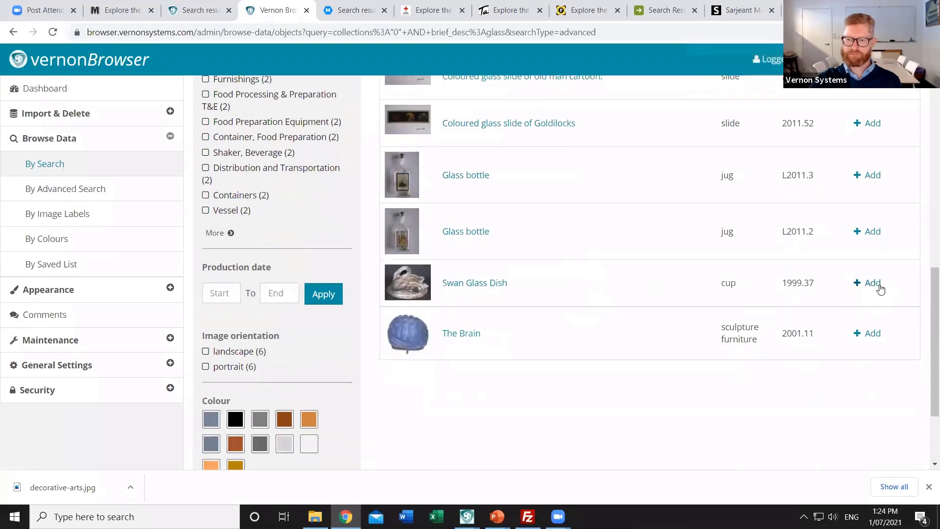
left_click(872, 283)
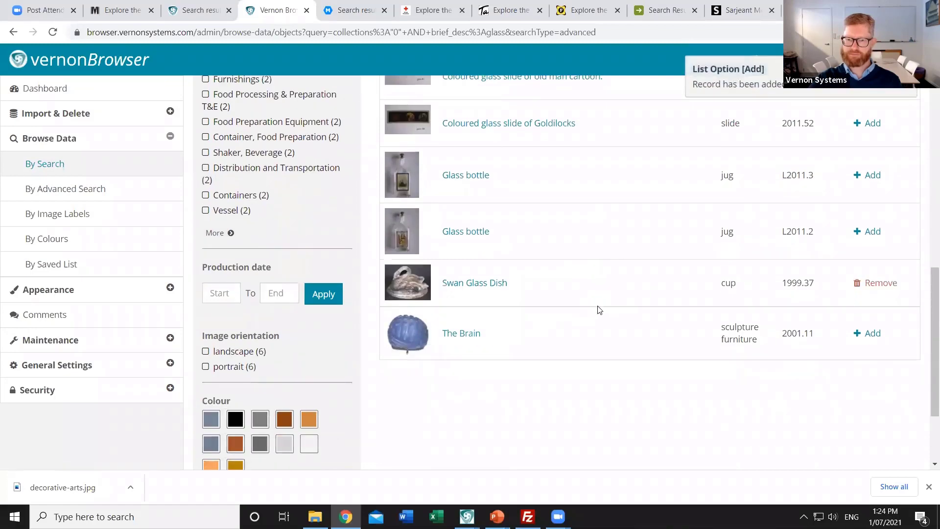
scroll(599, 310, "up", 8)
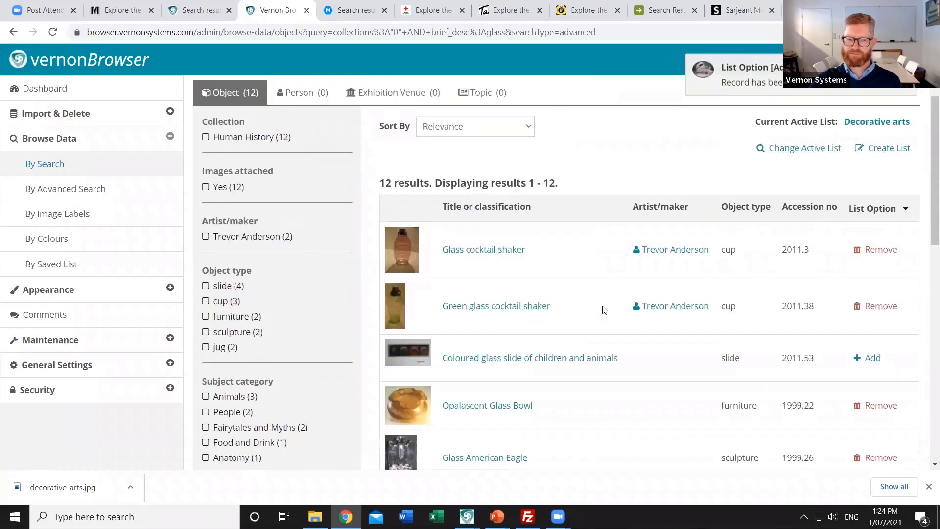
scroll(604, 310, "up", 3)
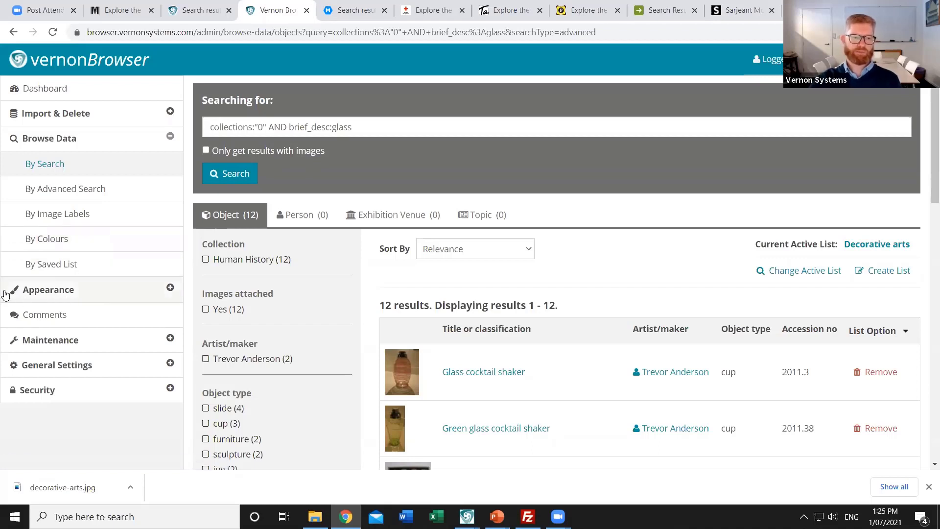
Open Appearance > Highlights, listing Crown Lynn Potteries, African Nkondi sculpture, Insects and Crockery
left_click(41, 297)
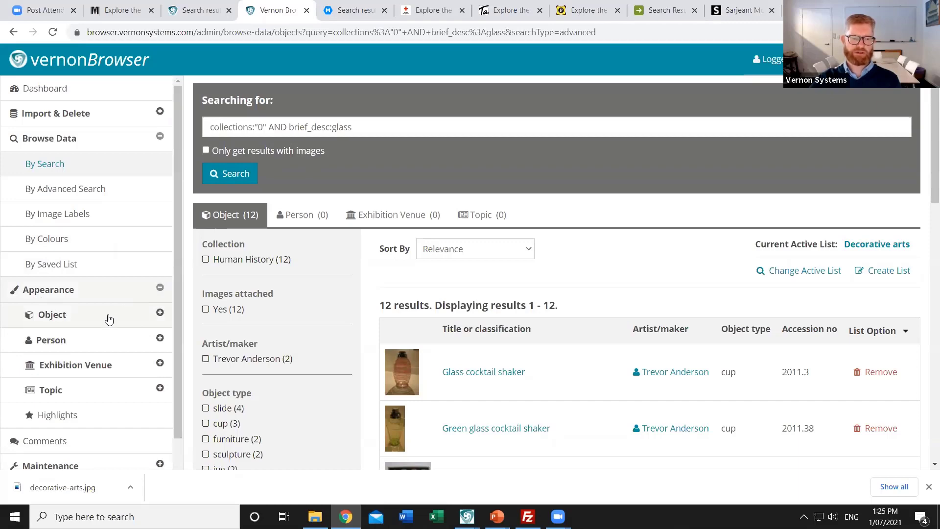
scroll(109, 319, "down", 1)
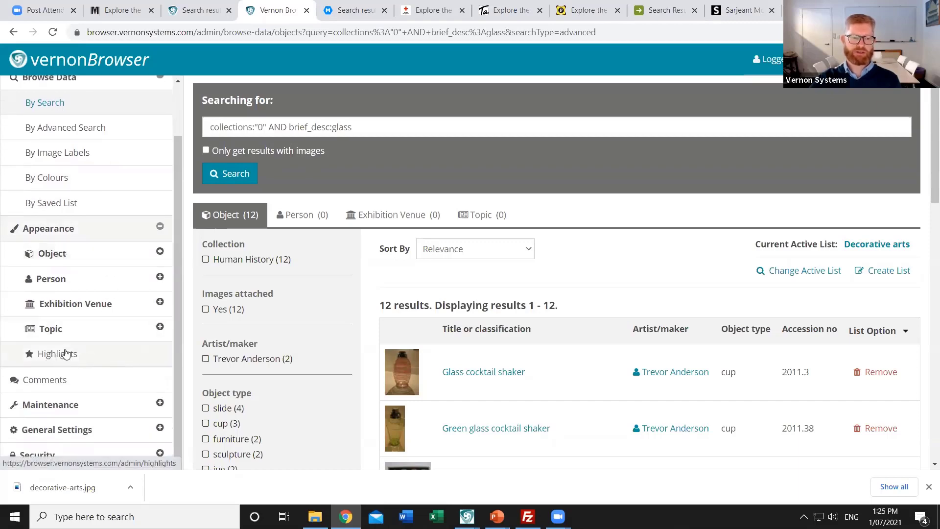
left_click(66, 353)
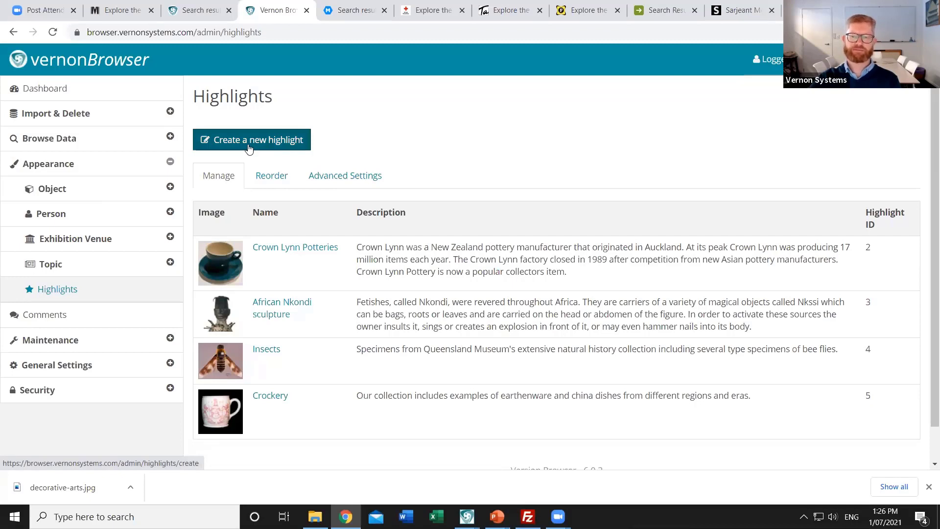
Start a new highlight named 'Decorative arts' with Highlight ID 'decorative-arts'
left_click(249, 147)
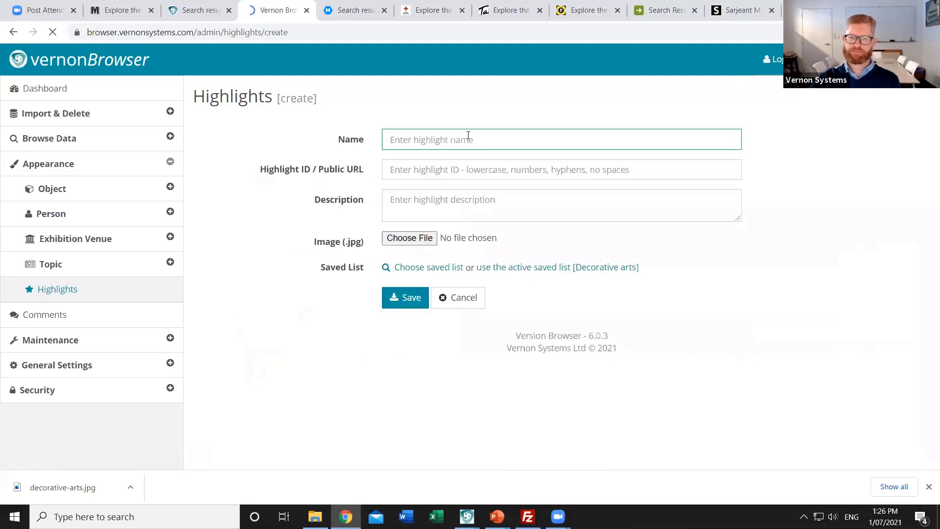
type("Decorative arts")
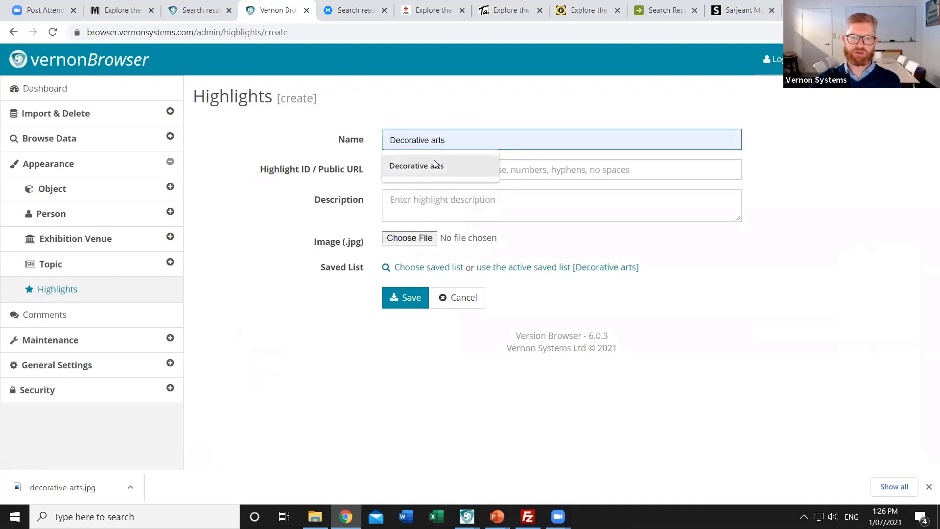
left_click(434, 166)
left_click(458, 173)
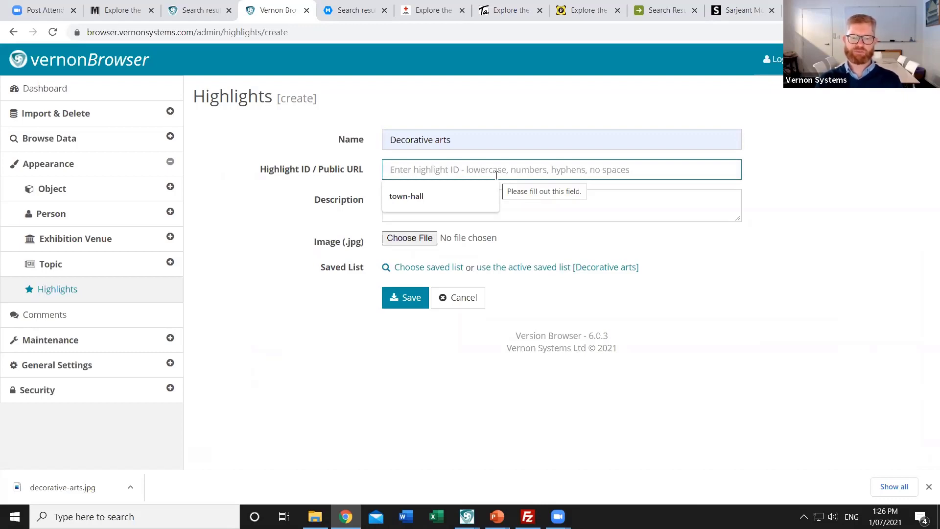
type("dec")
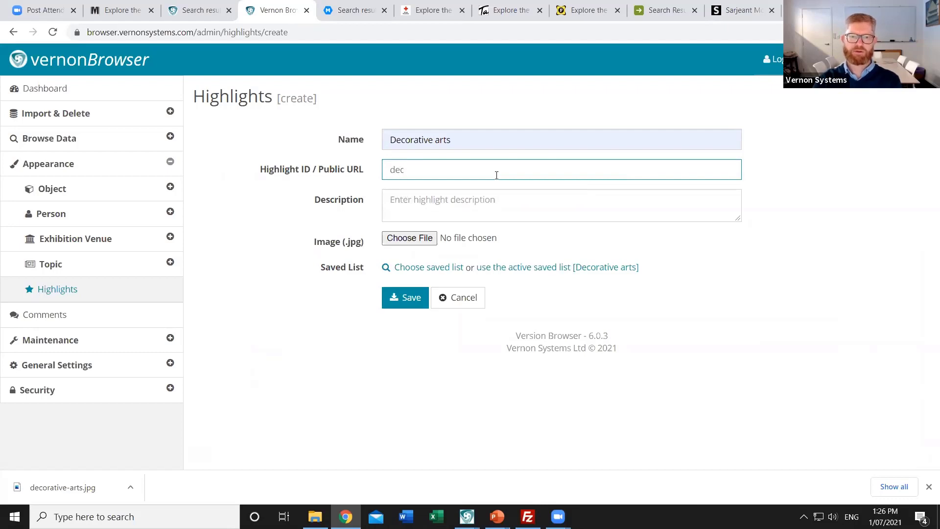
type("orative-arts")
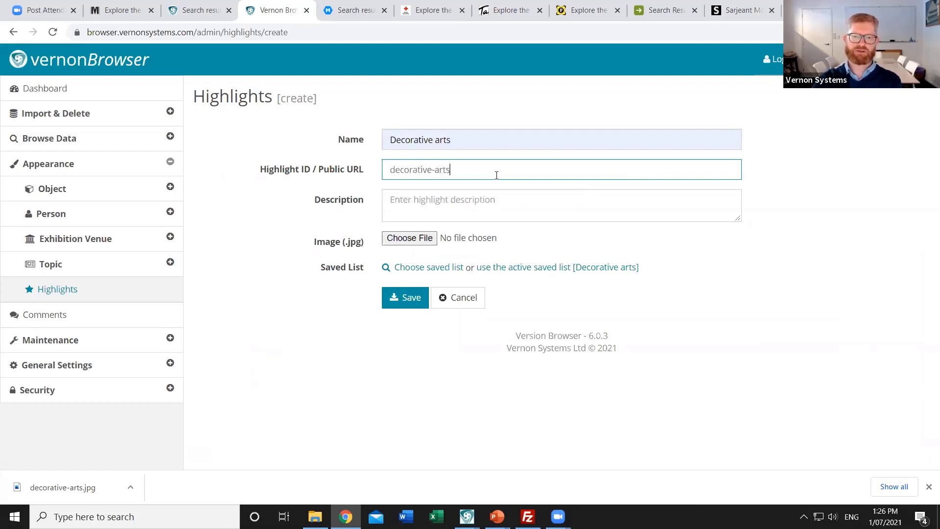
key("Tab")
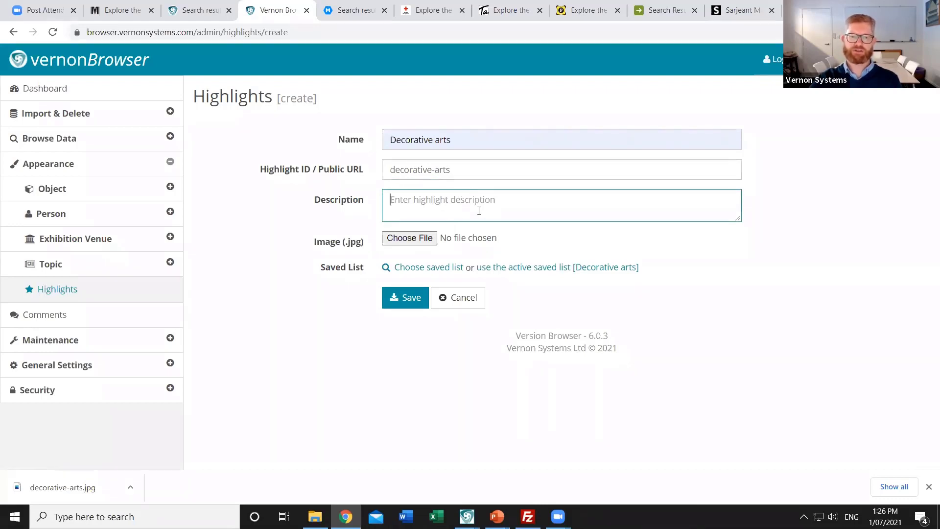
Attach decorative-arts.jpg from the Pictures folder as the highlight image
left_click(409, 238)
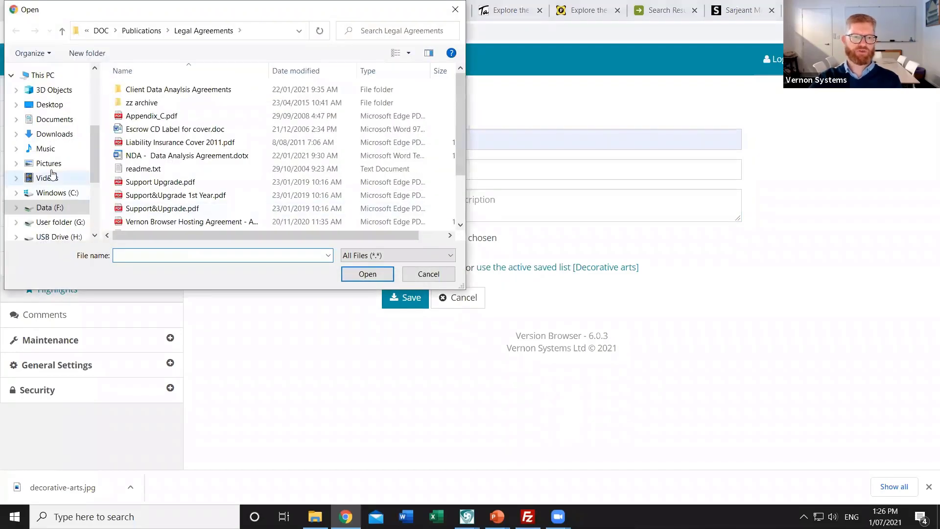
left_click(49, 165)
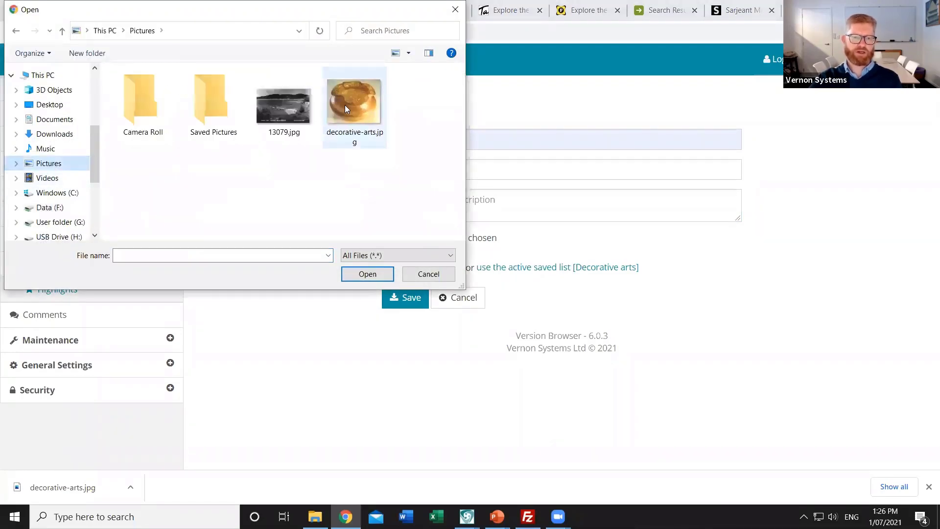
left_click(356, 100)
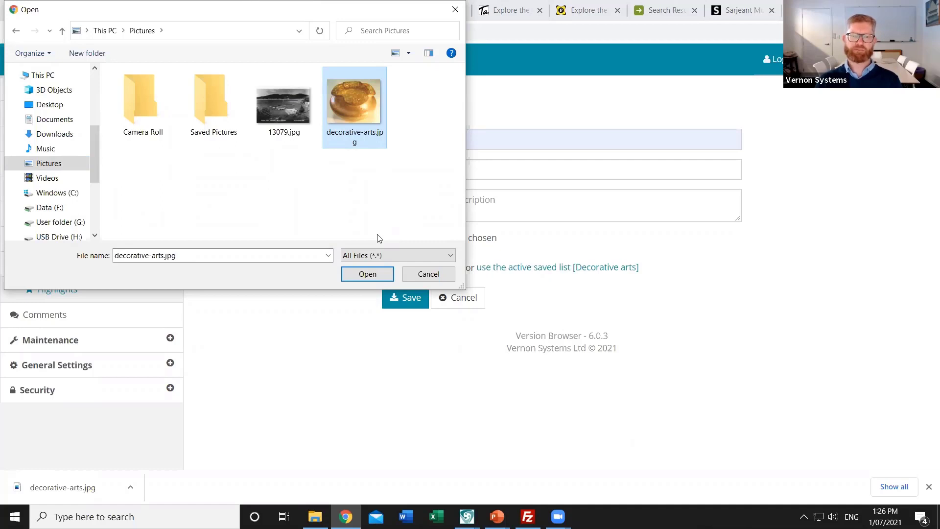
left_click(358, 275)
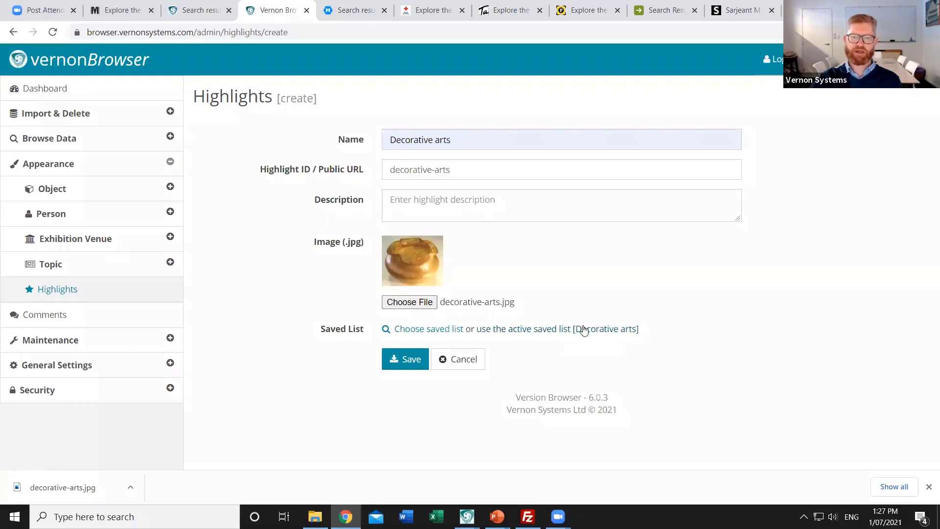
Link the highlight to the active Decorative arts saved list and save it
left_click(586, 330)
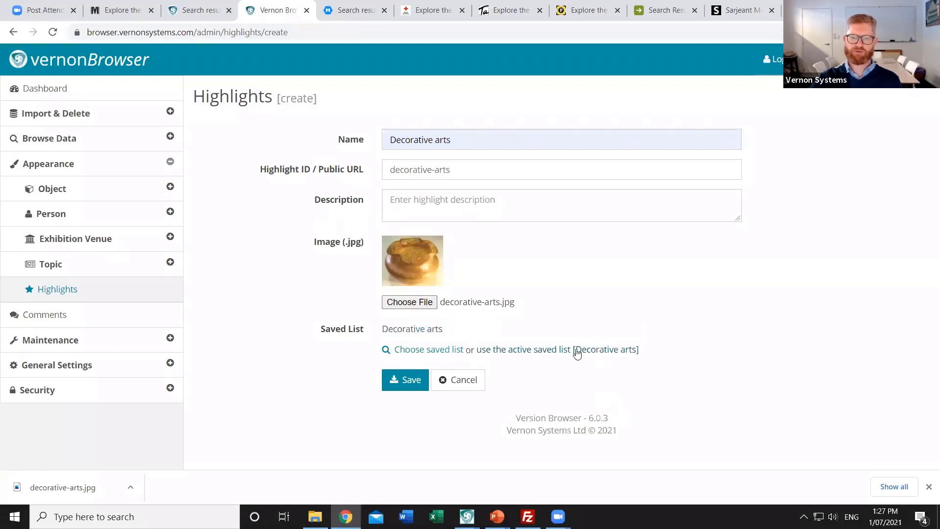
left_click(406, 381)
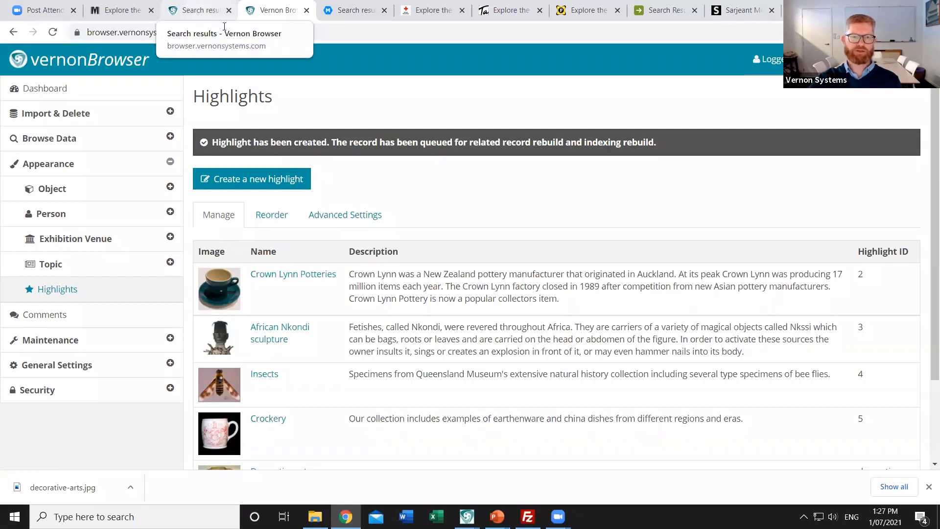
Switch to the public site and scroll its Collection page down to Highlights
left_click(195, 14)
left_click(56, 124)
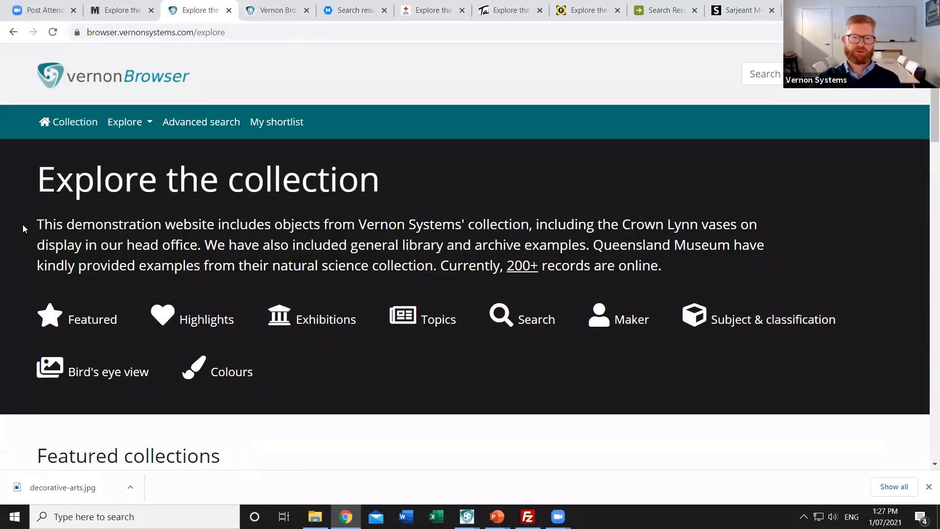
scroll(106, 345, "down", 1)
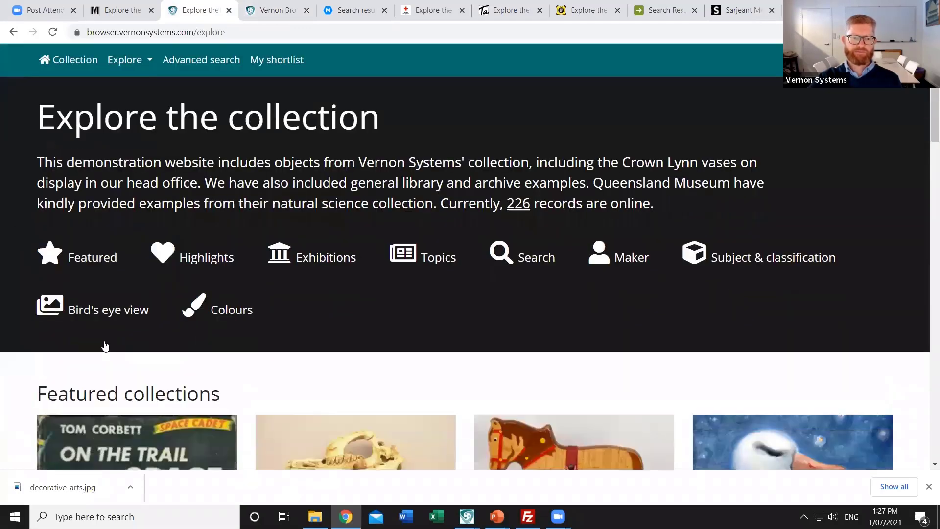
scroll(279, 293, "down", 3)
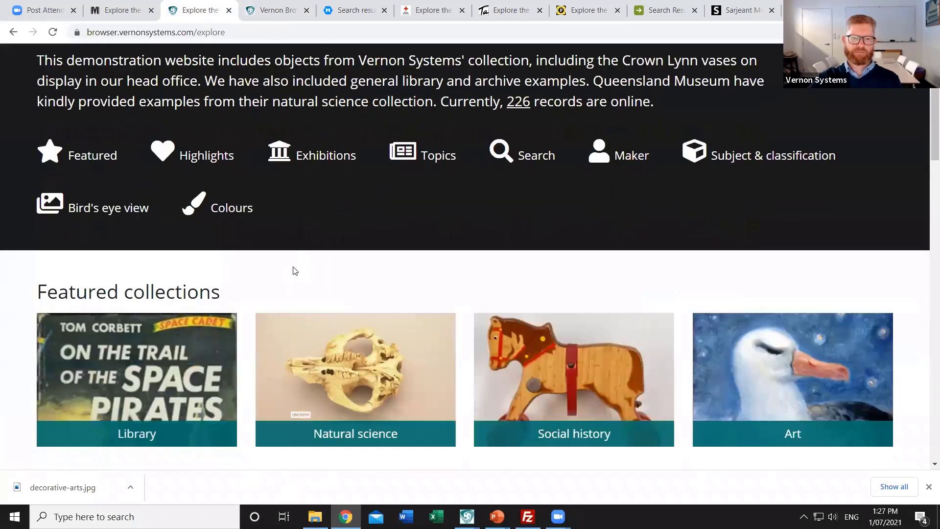
scroll(292, 274, "down", 1)
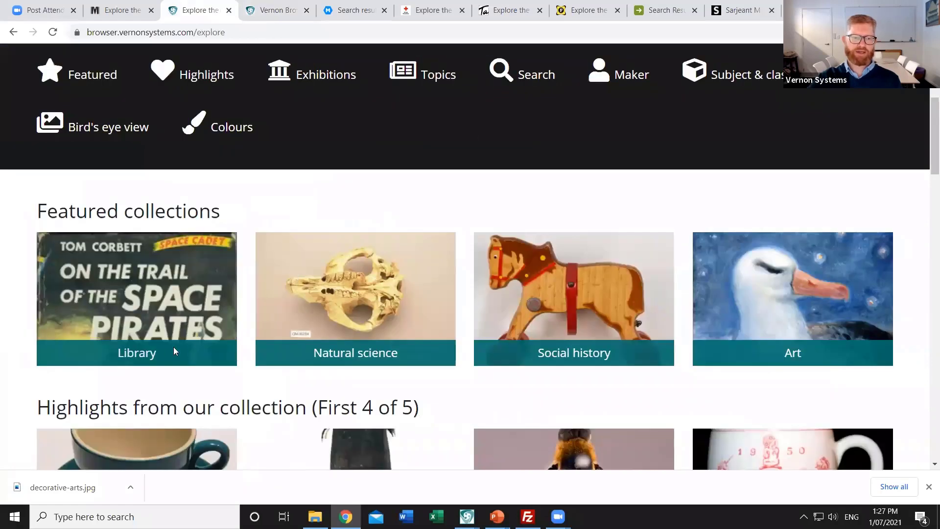
scroll(235, 318, "down", 2)
scroll(235, 317, "down", 2)
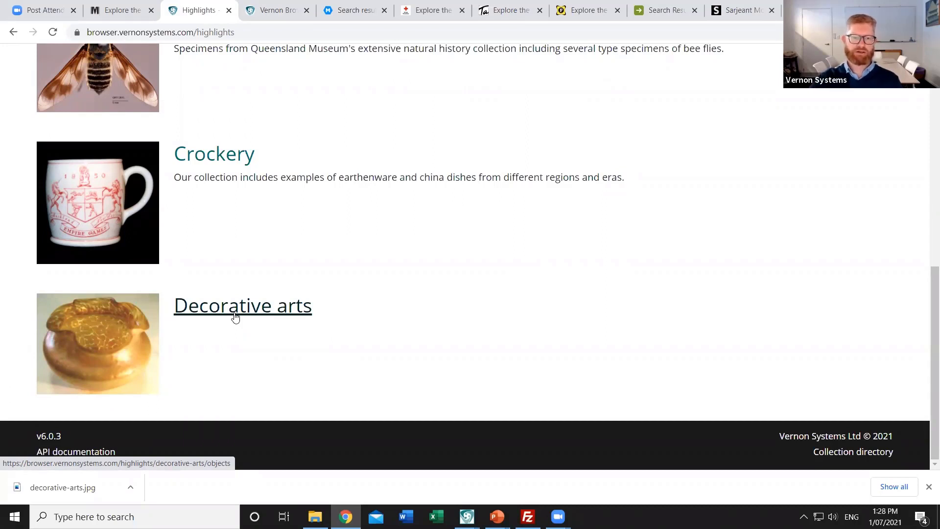
Open the Decorative arts highlight and browse its 19 object results
left_click(235, 317)
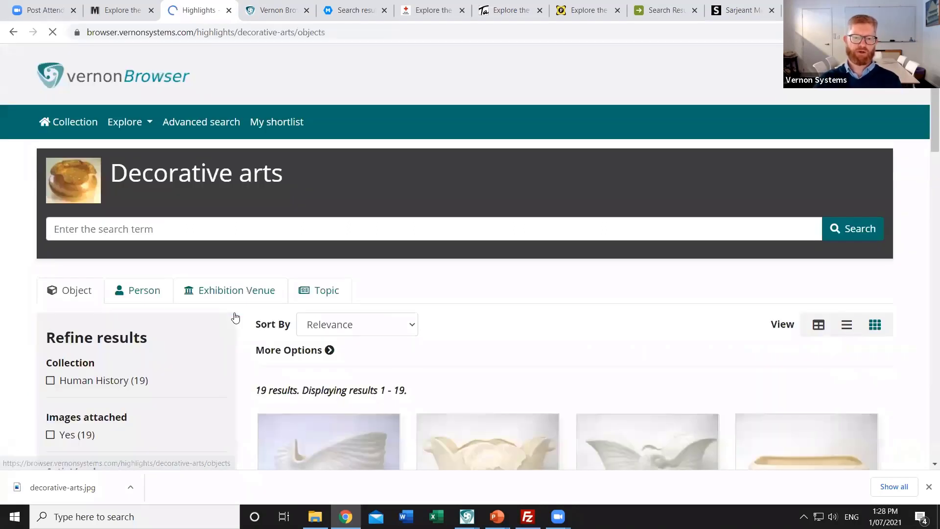
scroll(465, 216, "down", 3)
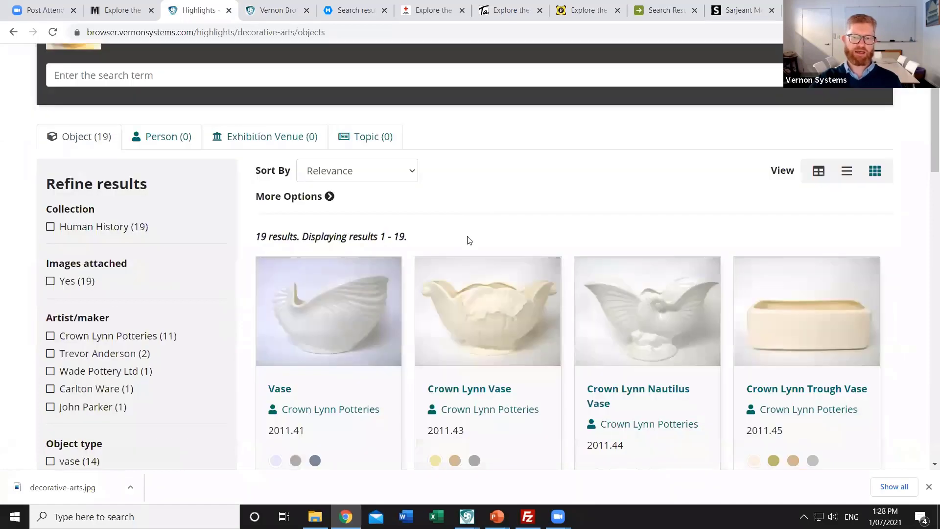
scroll(468, 240, "down", 4)
scroll(464, 241, "down", 10)
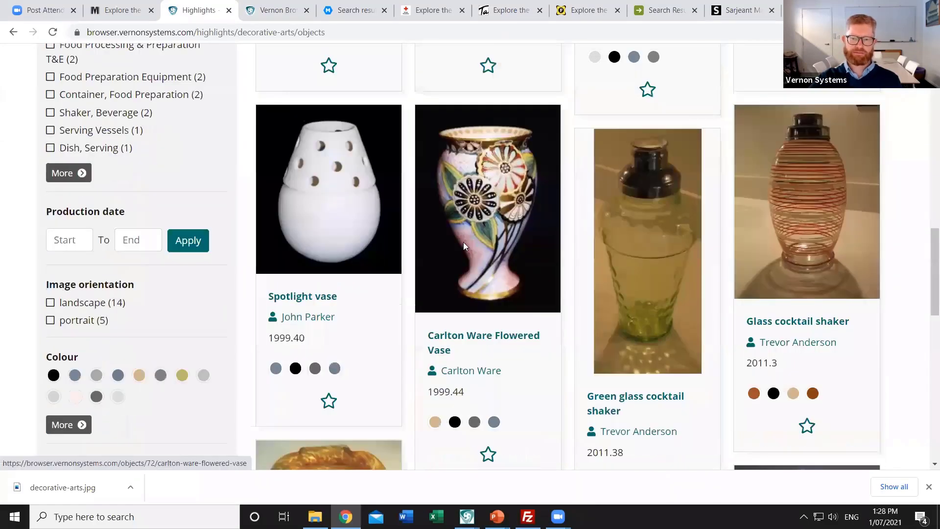
scroll(460, 244, "down", 7)
scroll(426, 233, "up", 6)
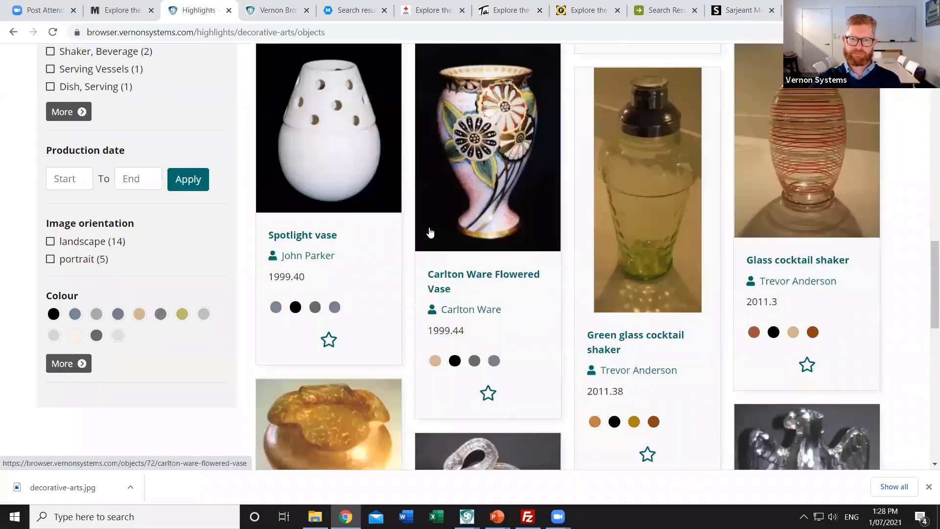
scroll(431, 233, "up", 12)
scroll(403, 223, "up", 7)
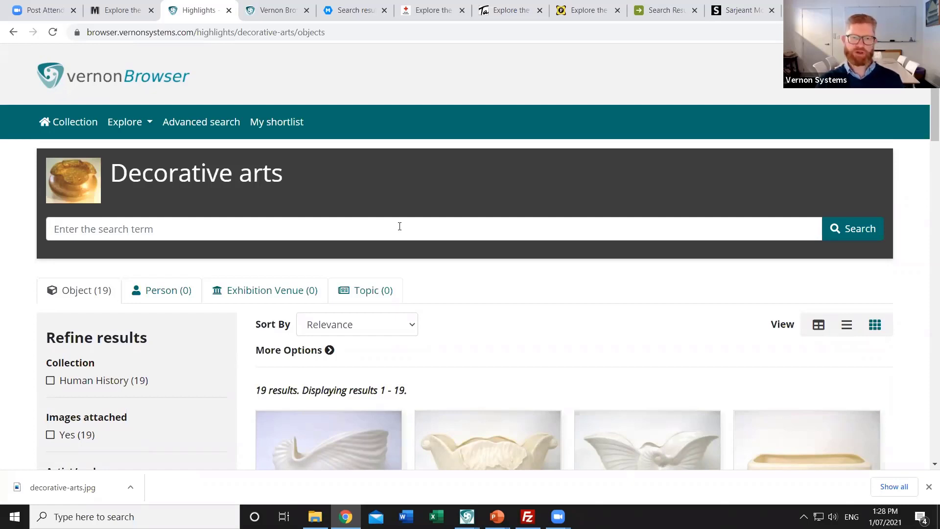
Return to the admin site and expand the Import & Delete > Delete options
left_click(269, 14)
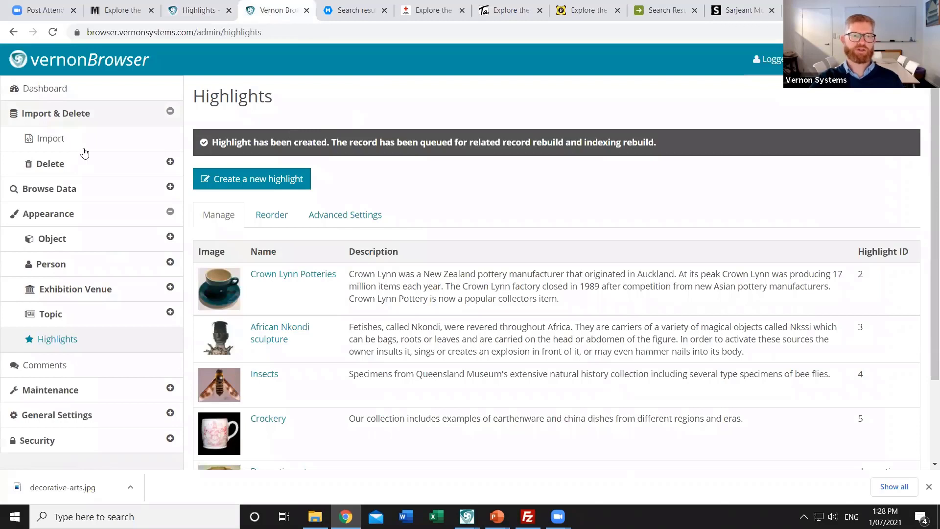
left_click(58, 166)
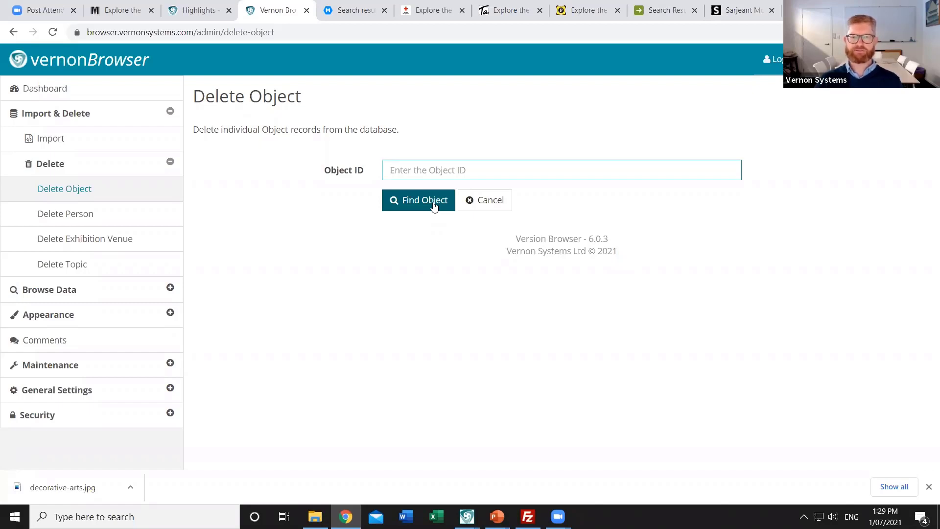
Switch to MOTAT's recently added topics and scroll down to 'A Polarising Sauce: The Essence of Anchovies'
left_click(336, 12)
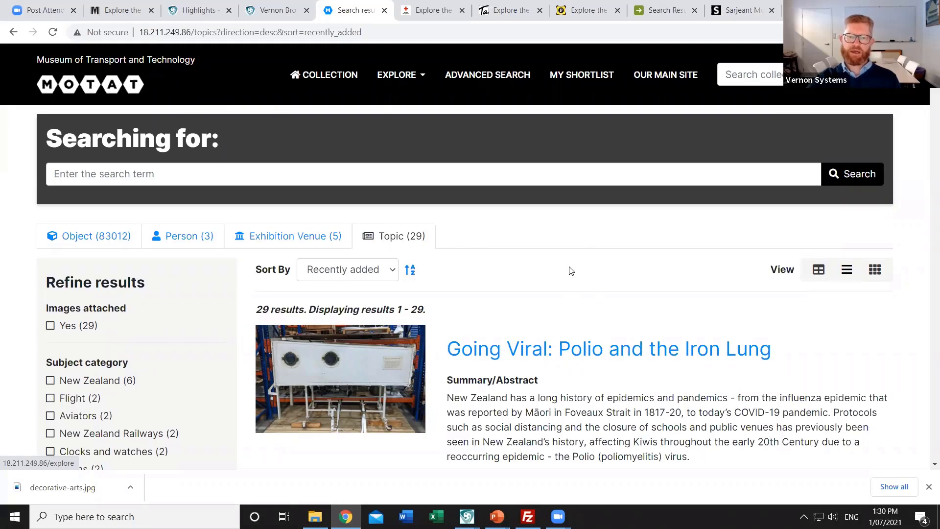
scroll(571, 271, "down", 3)
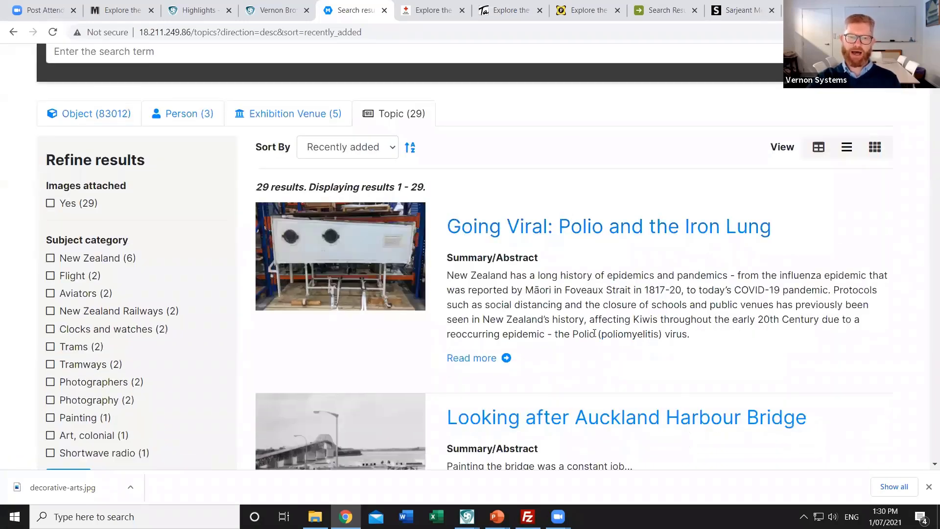
scroll(593, 340, "down", 3)
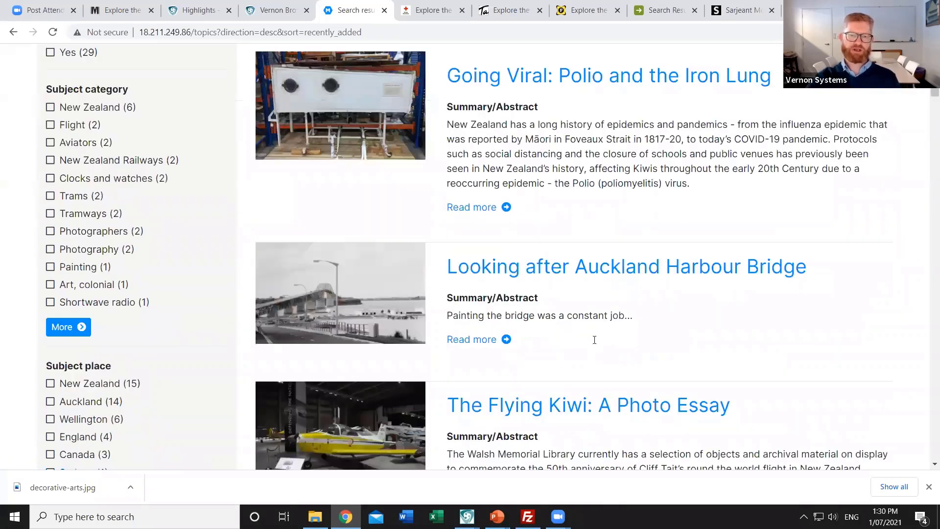
scroll(595, 338, "down", 3)
scroll(592, 386, "down", 3)
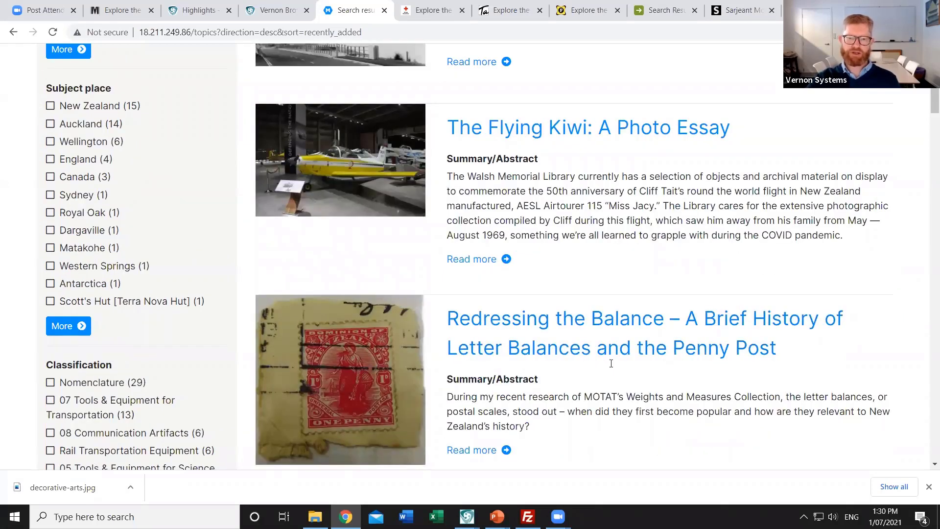
scroll(619, 343, "down", 5)
scroll(622, 338, "down", 1)
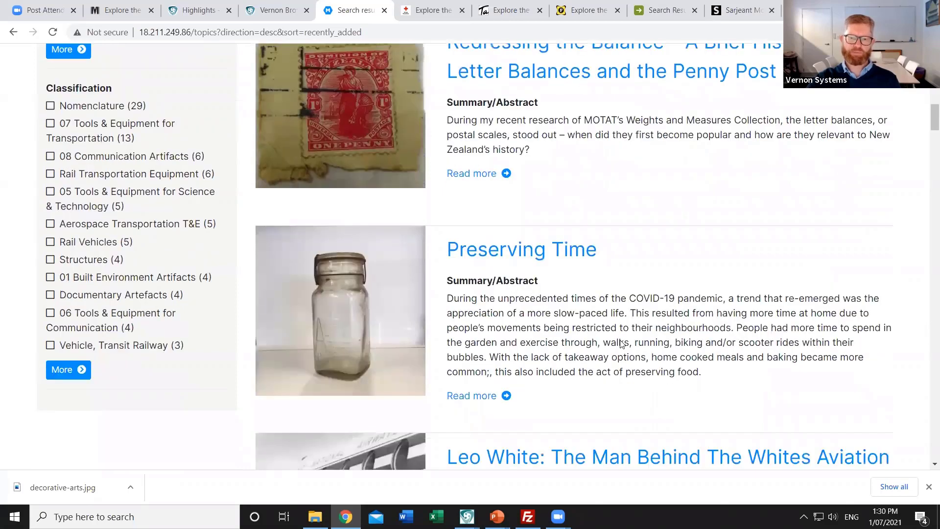
scroll(623, 353, "down", 7)
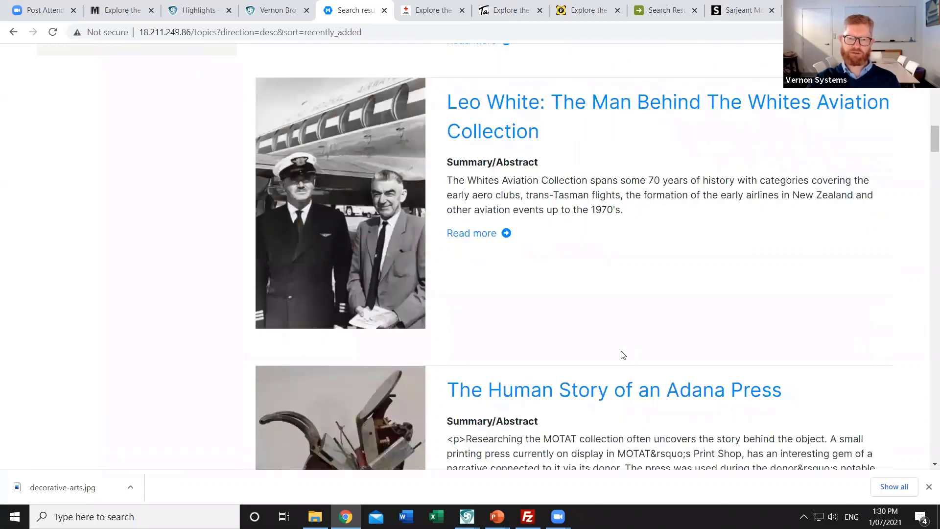
scroll(621, 357, "down", 15)
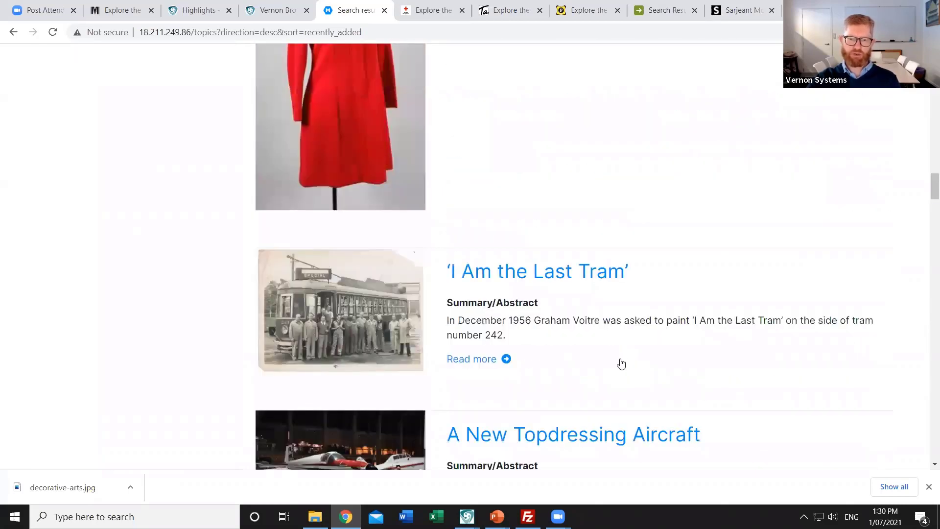
scroll(620, 363, "down", 4)
scroll(616, 363, "down", 7)
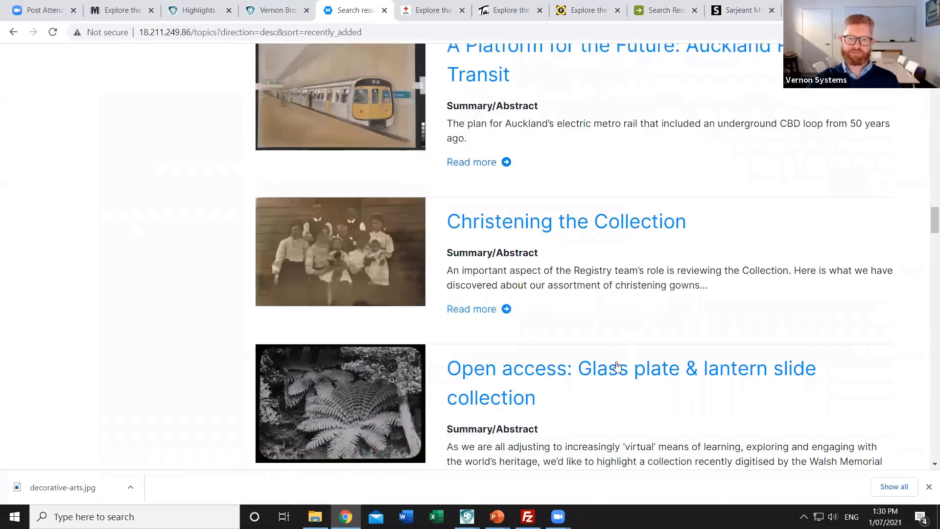
scroll(616, 365, "down", 6)
scroll(616, 369, "down", 18)
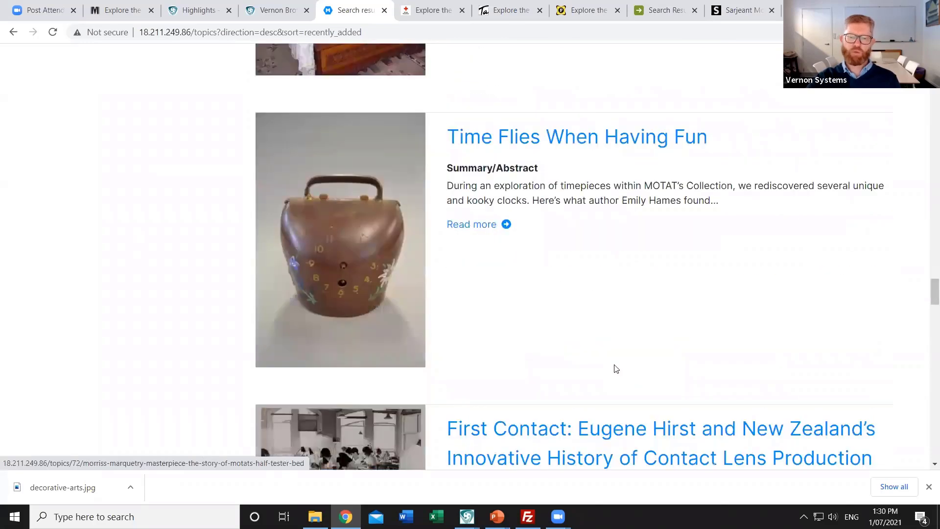
scroll(616, 369, "down", 6)
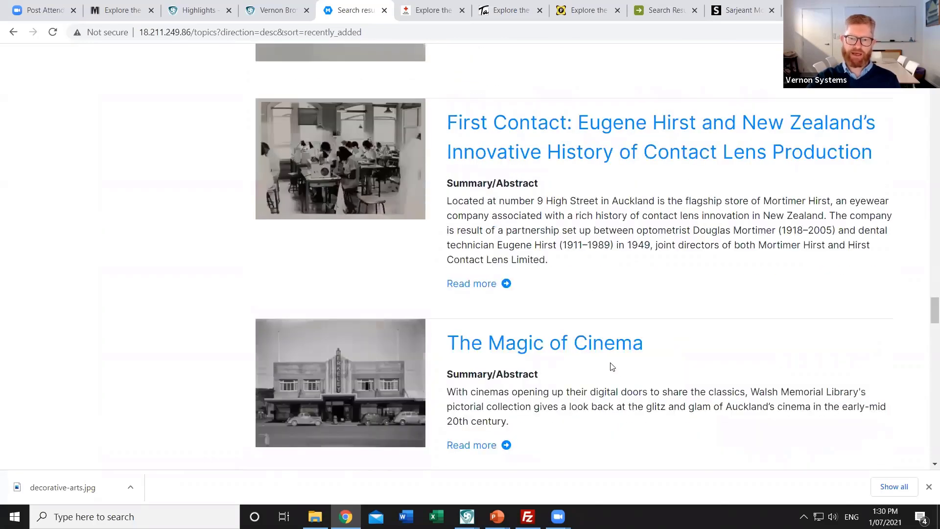
scroll(612, 364, "down", 8)
scroll(609, 362, "down", 10)
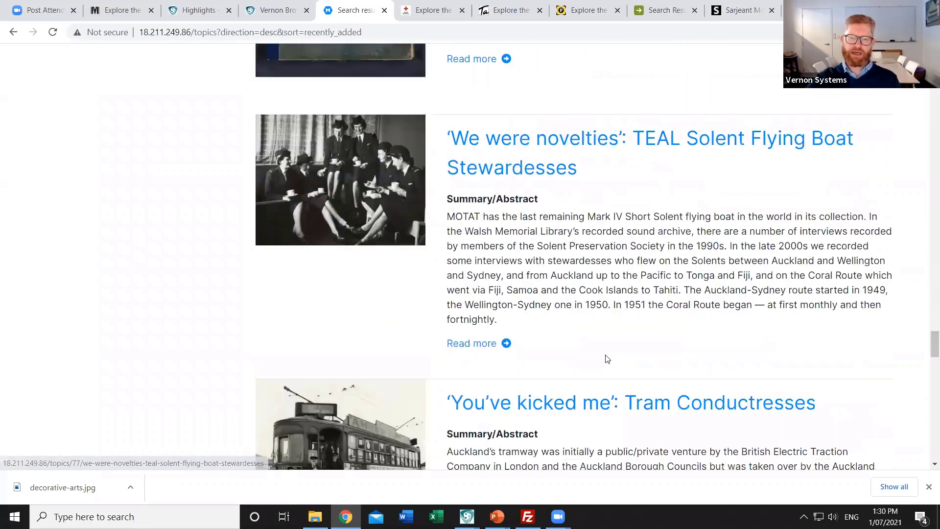
scroll(604, 359, "down", 9)
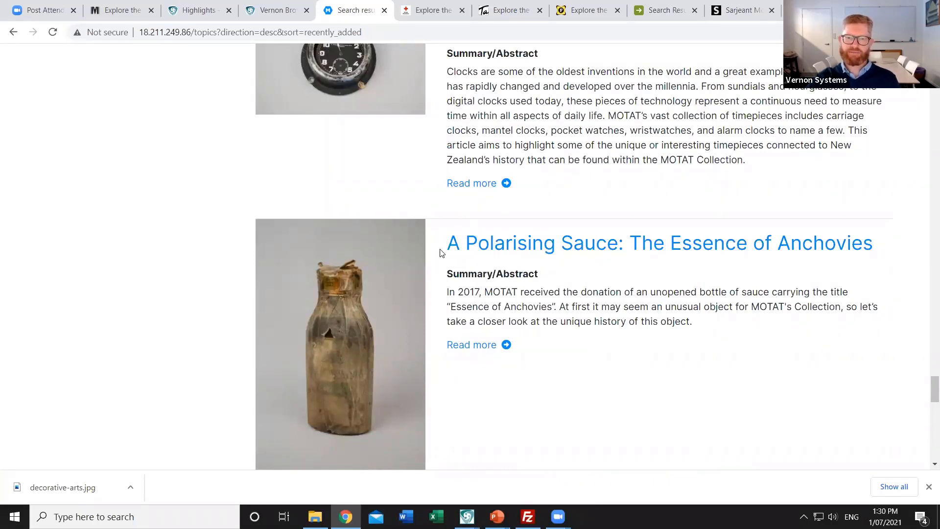
Open the 'A Polarising Sauce' story and advance its carousel through two more bottle images
left_click(470, 242)
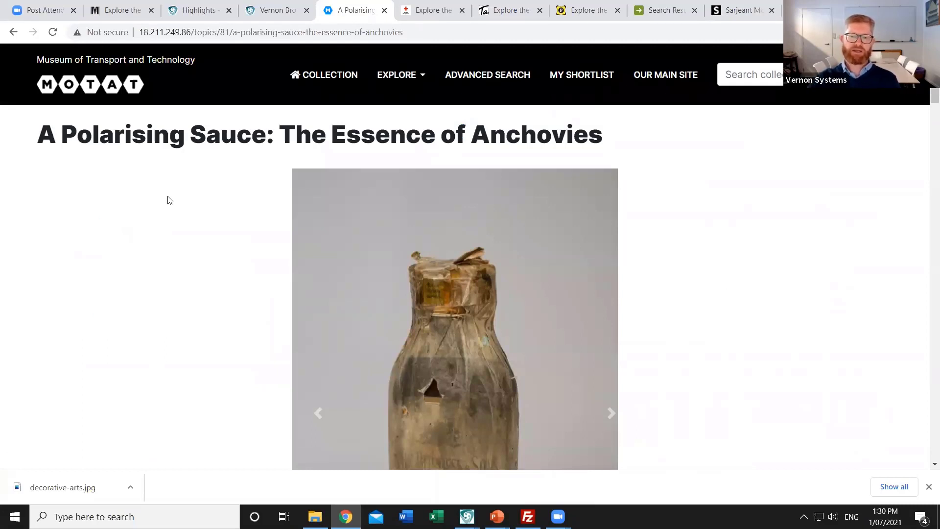
scroll(763, 291, "down", 1)
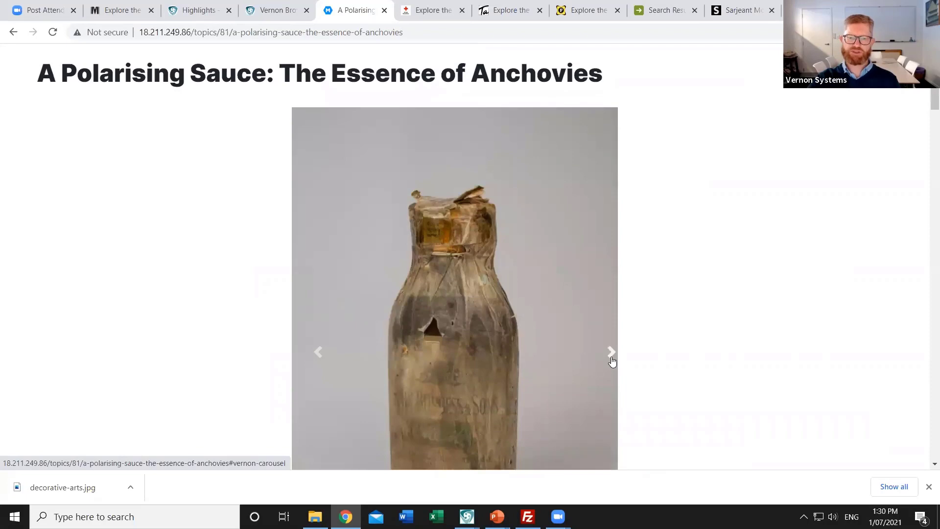
left_click(611, 356)
left_click(611, 352)
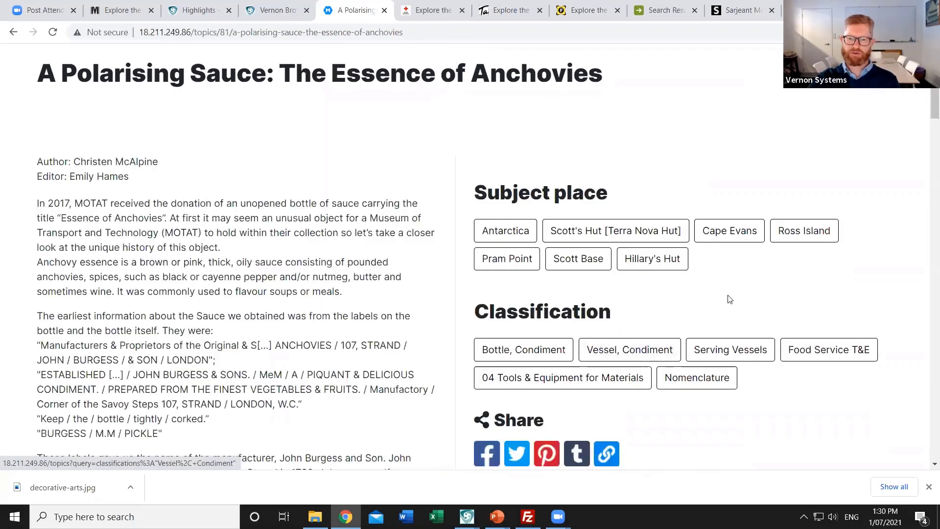
Read down the article to its subject people, event and citation footer
scroll(701, 265, "down", 2)
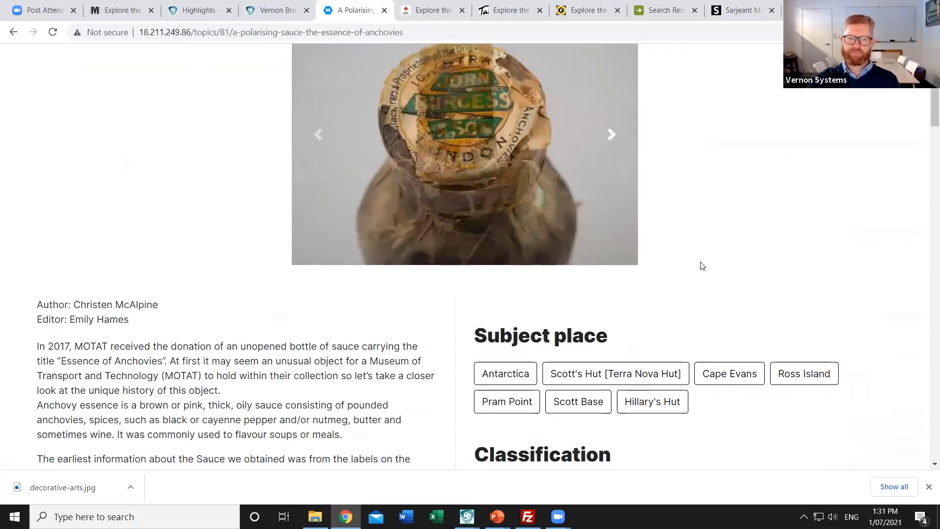
scroll(697, 266, "down", 2)
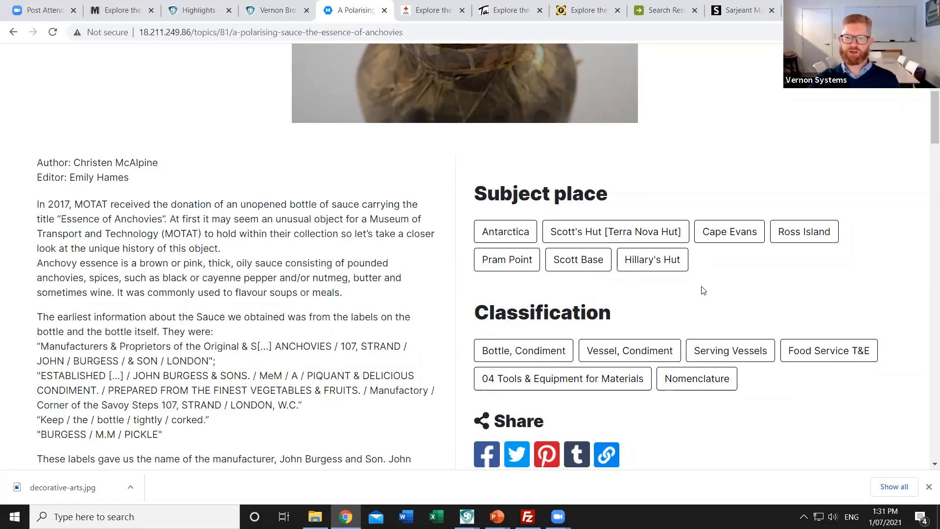
scroll(705, 289, "down", 3)
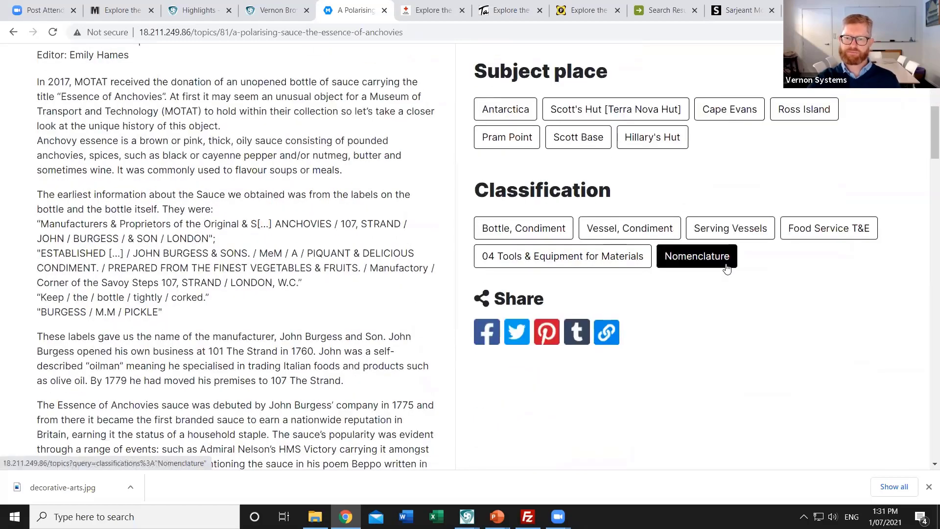
scroll(727, 267, "up", 3)
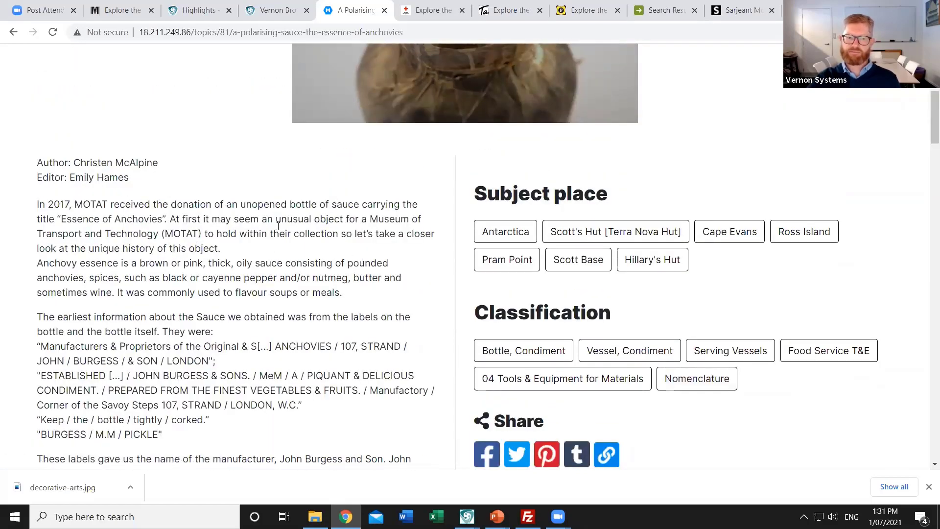
scroll(268, 253, "down", 6)
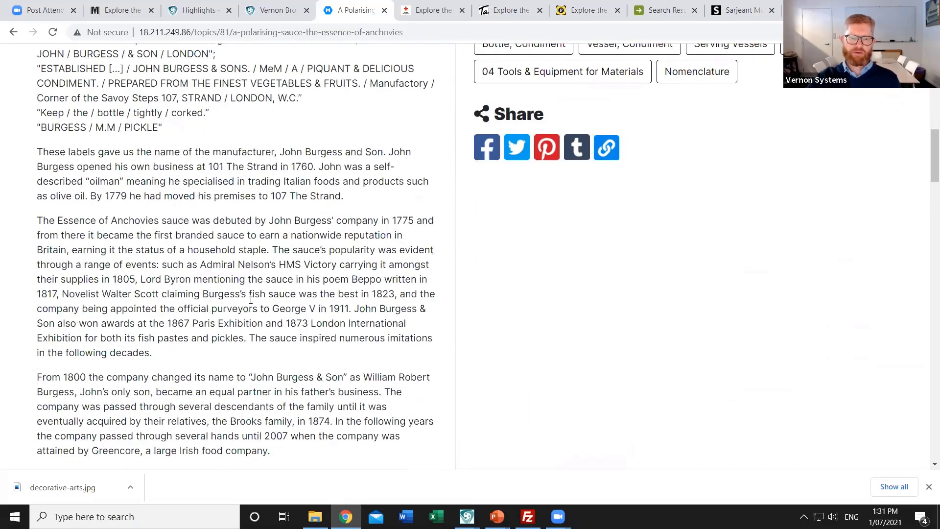
scroll(249, 308, "down", 9)
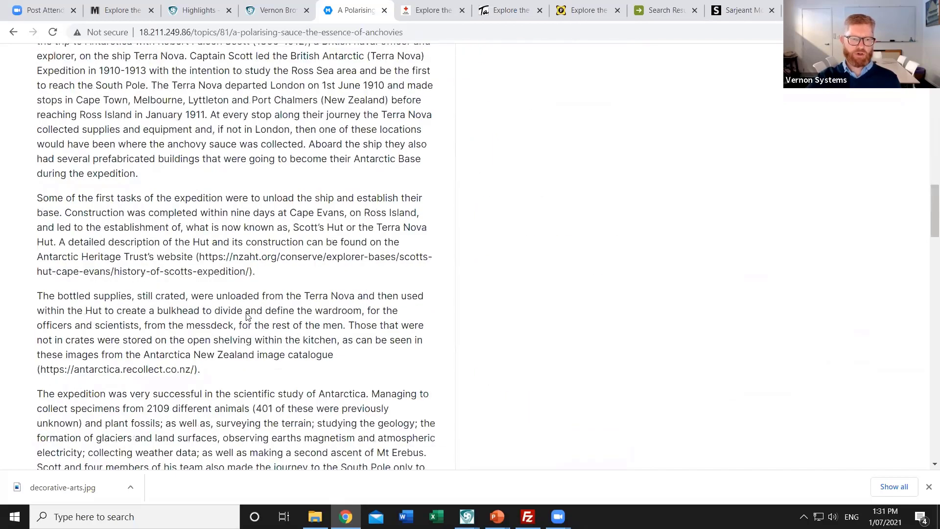
scroll(248, 317, "down", 15)
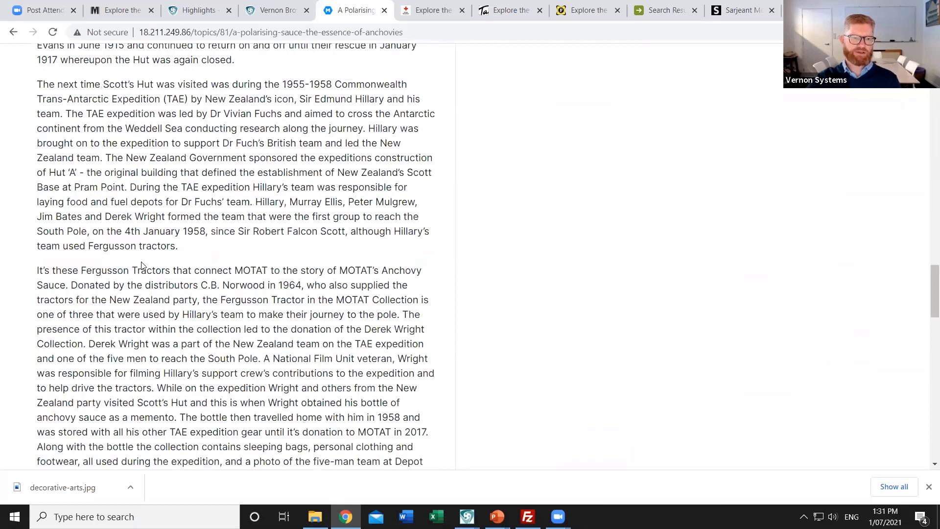
scroll(141, 264, "down", 20)
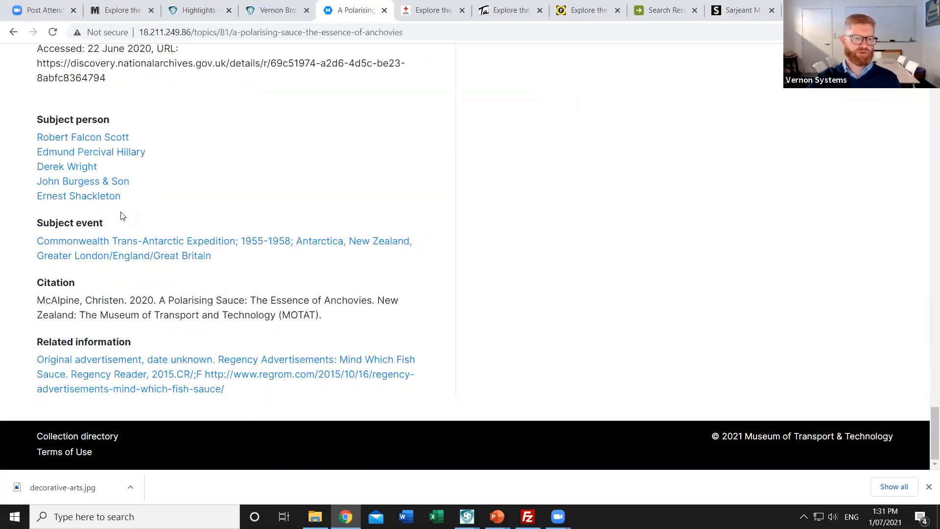
Go back to the 29 MOTAT topic results, led by 'Going Viral: Polio and the Iron Lung'
left_click(14, 32)
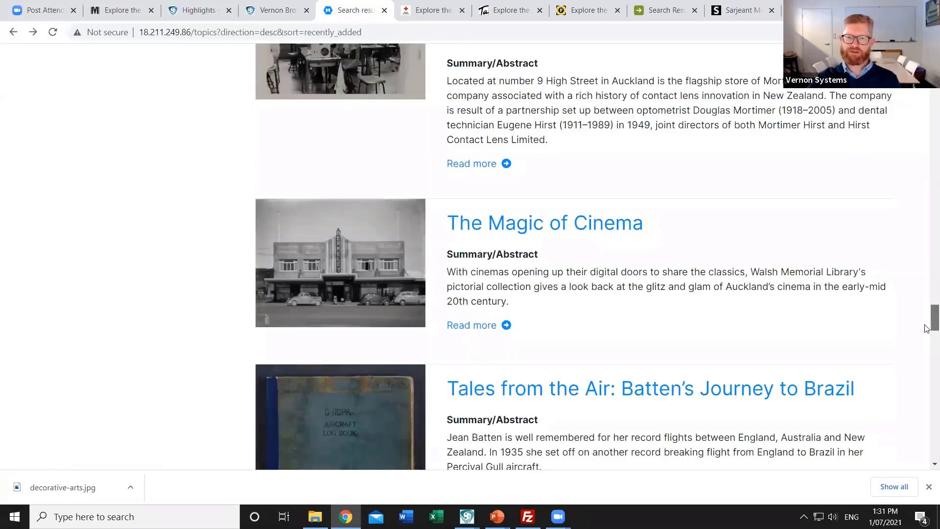
scroll(904, 176, "up", 15)
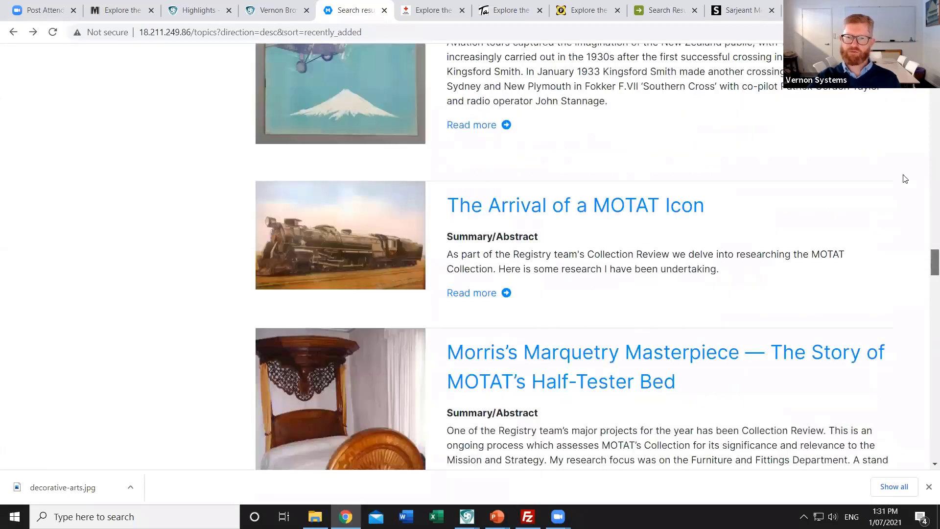
scroll(646, 252, "up", 20)
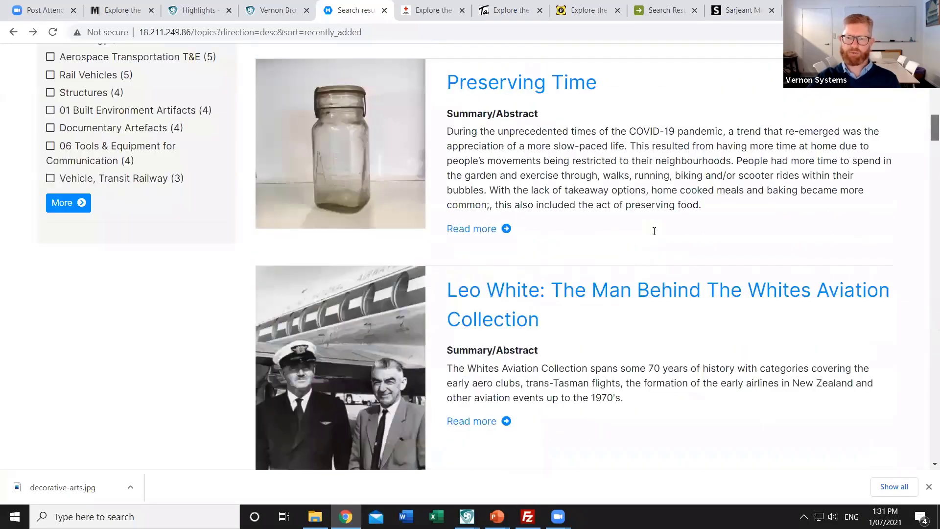
scroll(797, 179, "up", 10)
scroll(797, 179, "down", 3)
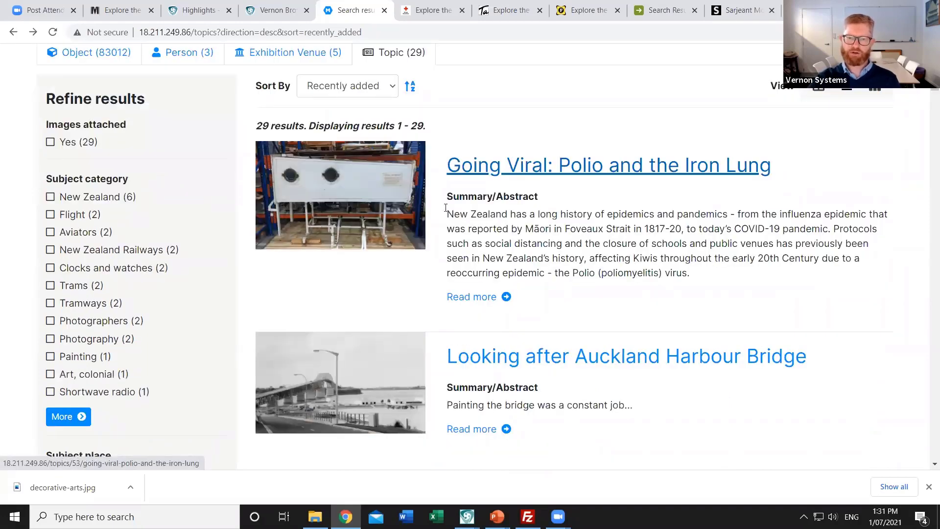
Open the 'Going Viral: Polio and the Iron Lung' story and scroll down to its quotes
left_click(507, 171)
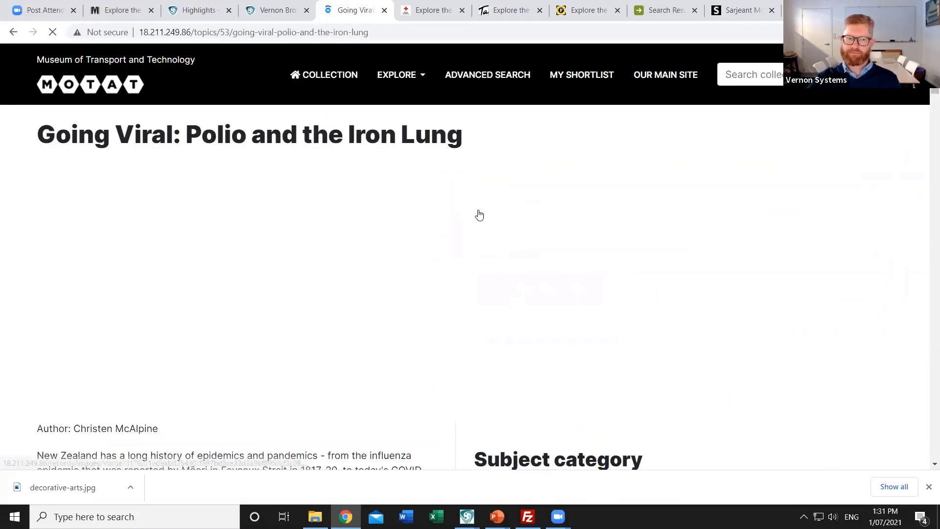
scroll(191, 296, "down", 2)
scroll(192, 296, "down", 2)
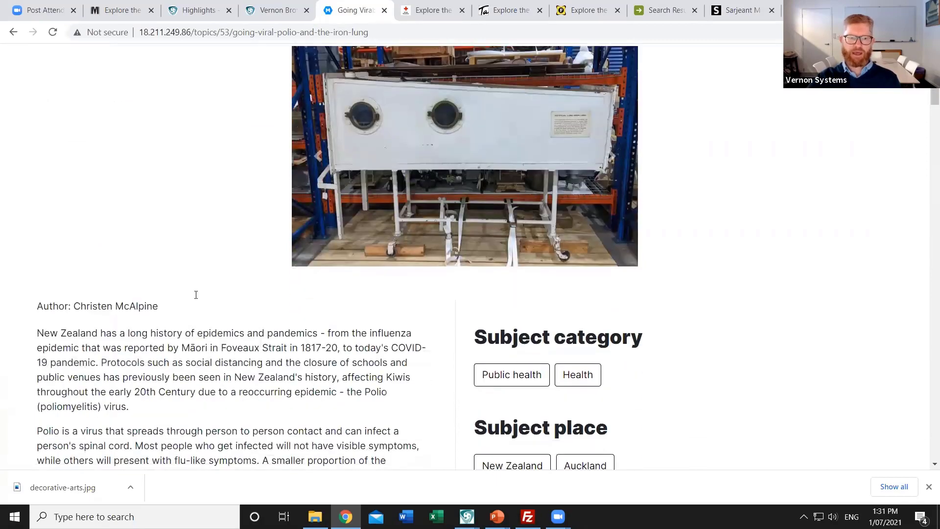
scroll(139, 220, "down", 1)
scroll(138, 272, "down", 4)
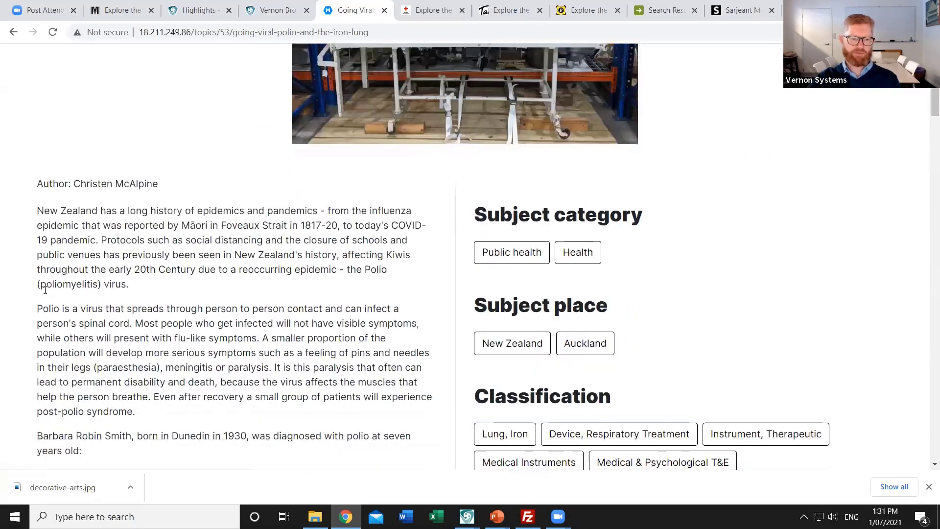
scroll(96, 283, "down", 2)
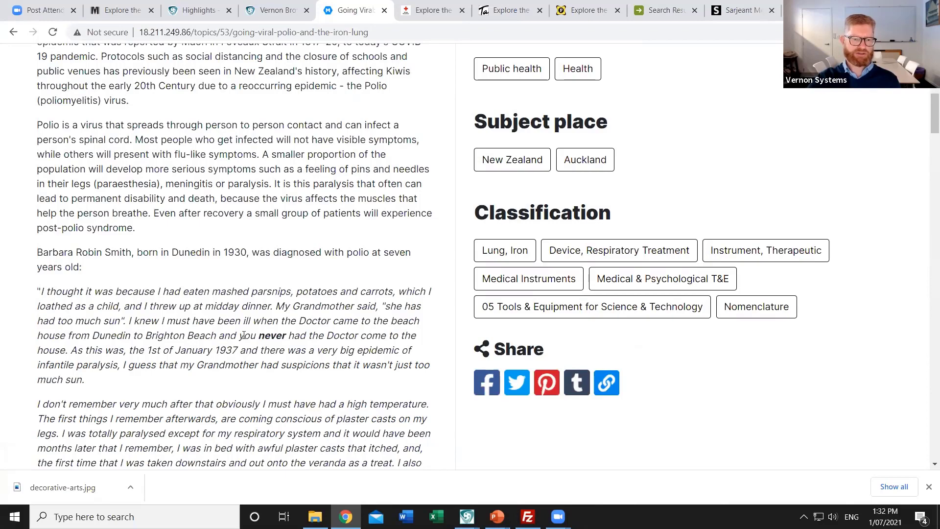
Briefly select the emphasised word 'never', then continue down to the Papers Past references
double_click(270, 335)
scroll(251, 387, "down", 3)
left_click(247, 392)
scroll(247, 392, "down", 2)
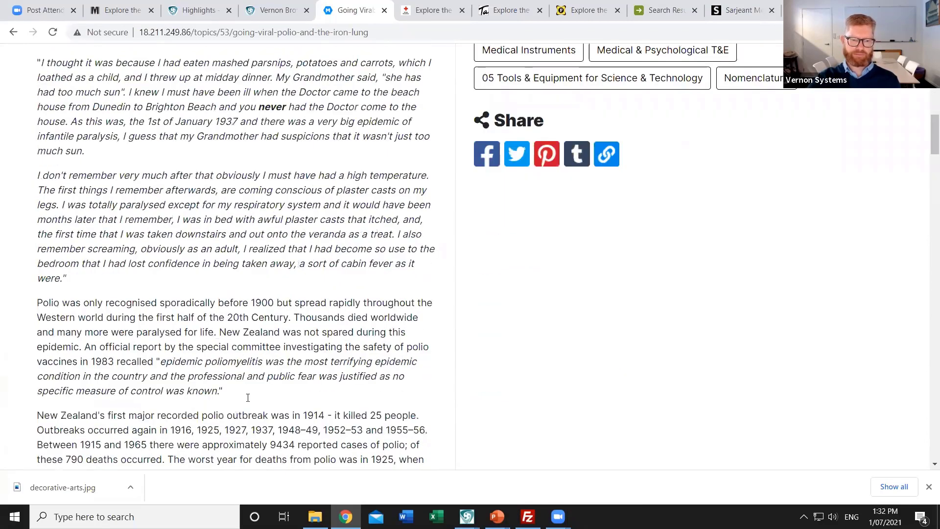
scroll(247, 396, "down", 1)
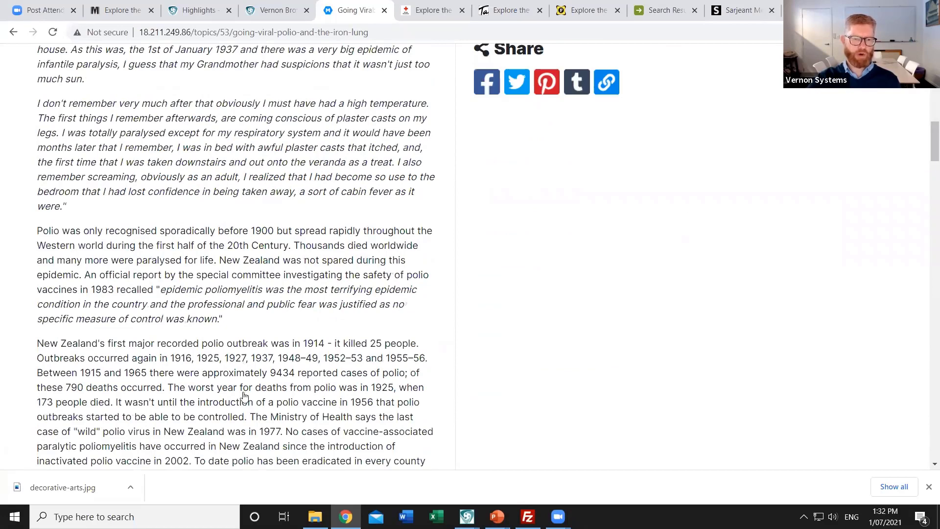
scroll(244, 396, "down", 1)
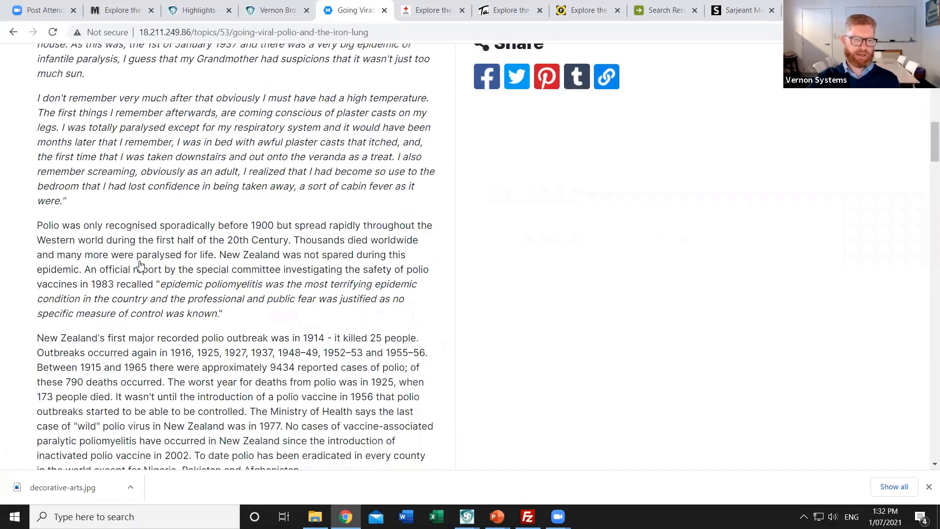
scroll(139, 264, "down", 3)
scroll(182, 250, "down", 4)
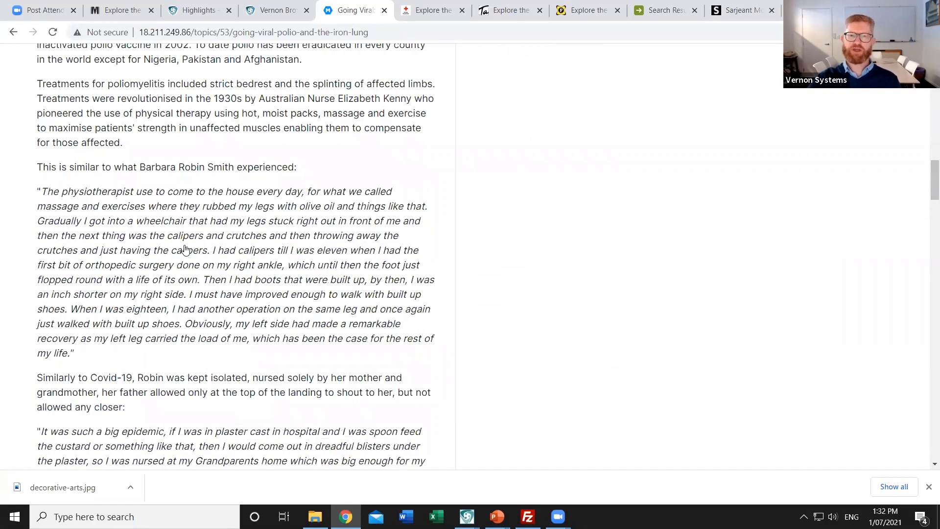
scroll(185, 249, "down", 20)
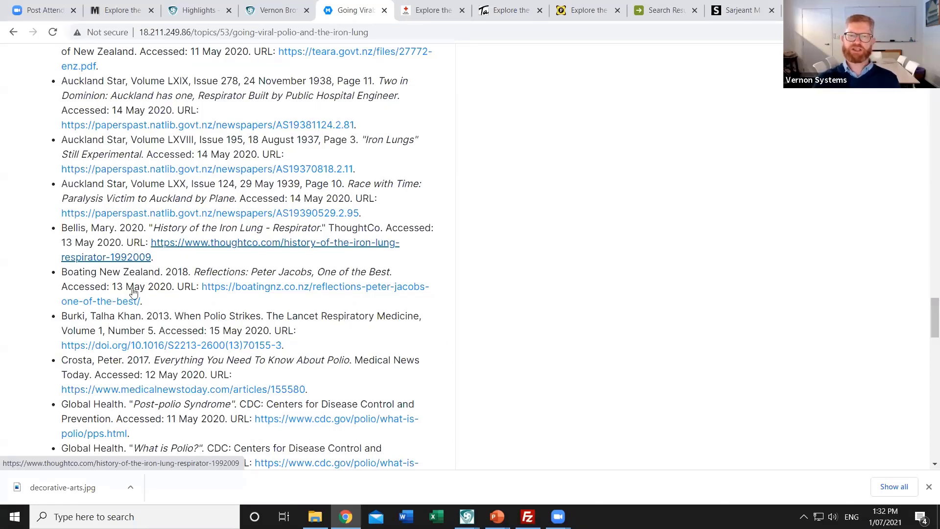
Glance at Related objects, then go back to the 15 'New Zealand' subject-place topics
scroll(122, 235, "down", 2)
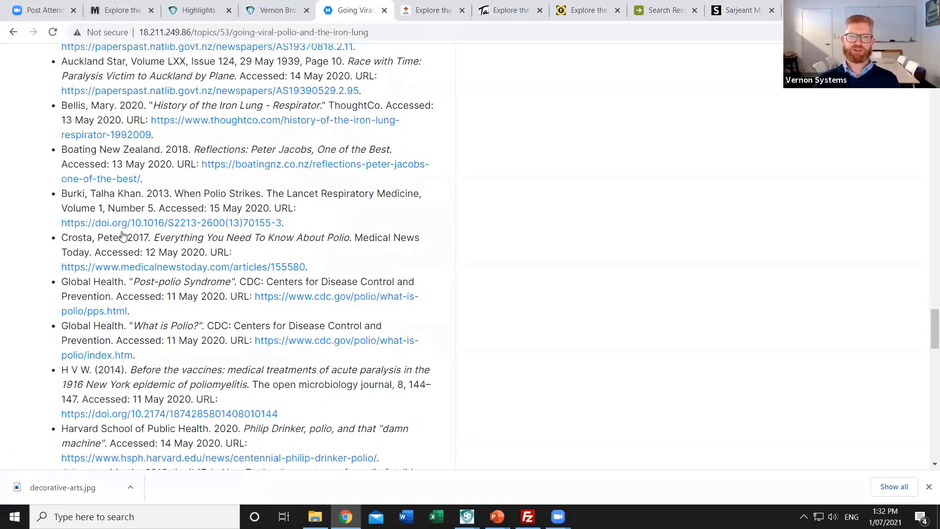
scroll(122, 235, "down", 15)
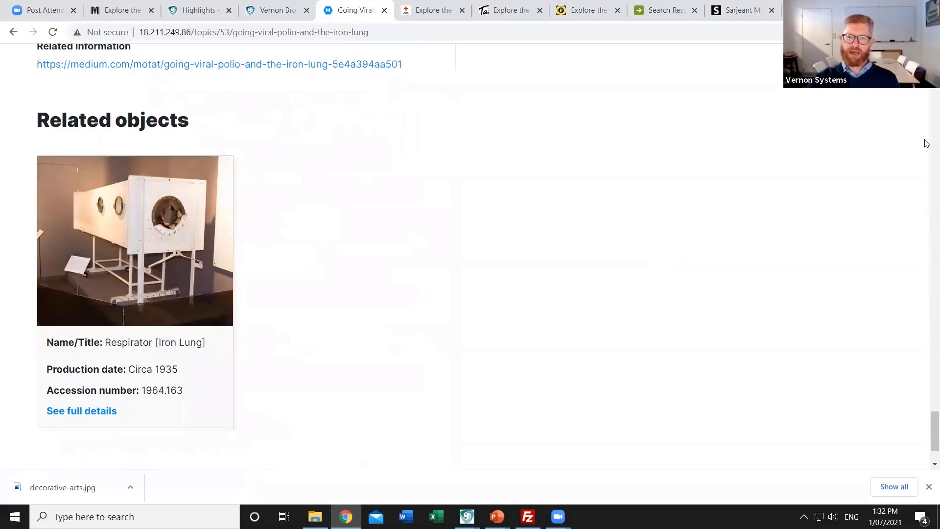
scroll(650, 174, "up", 10)
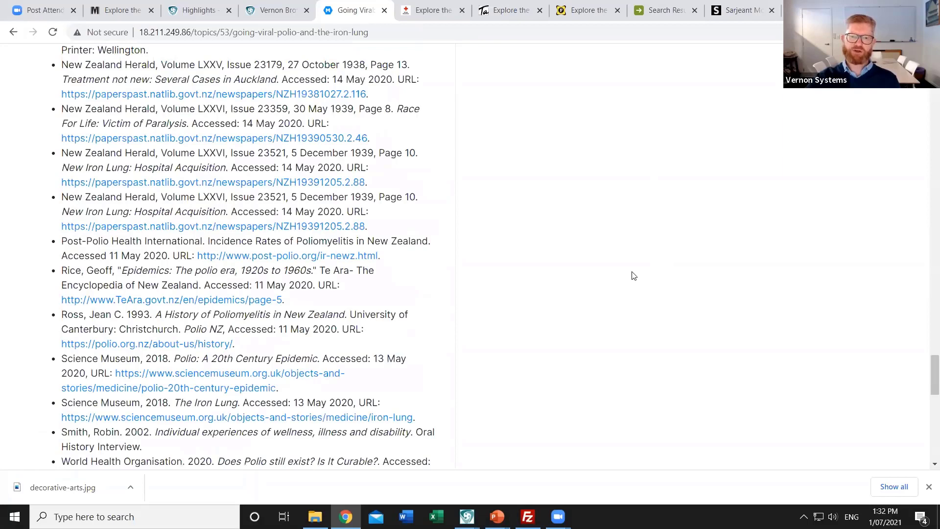
scroll(530, 284, "up", 1)
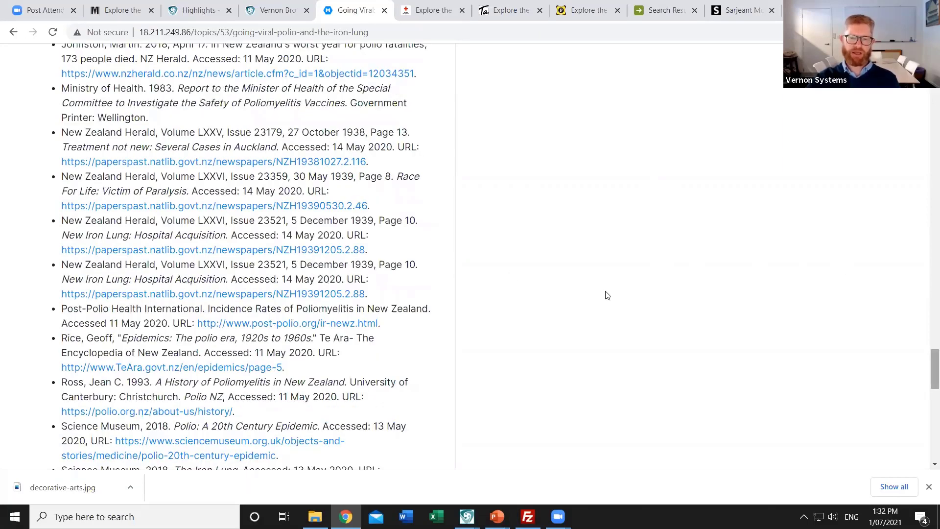
scroll(609, 301, "up", 10)
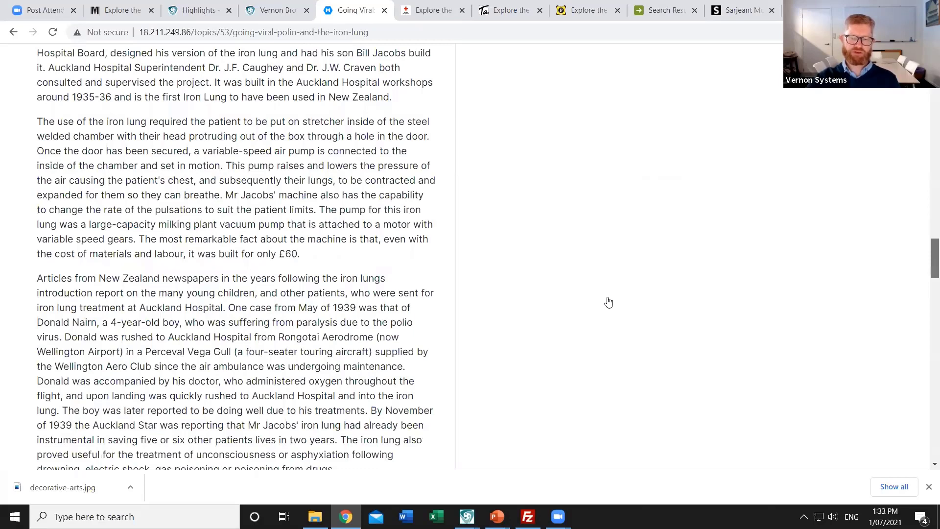
key("alt+Left")
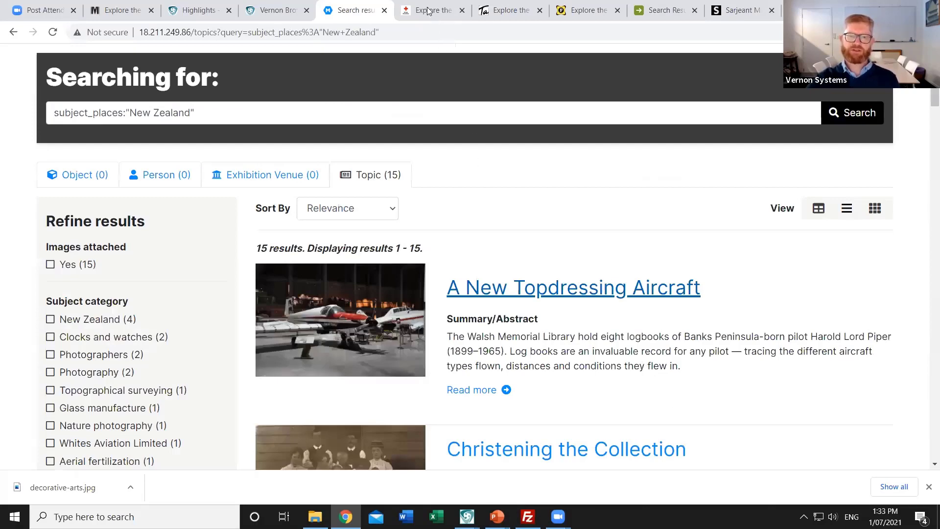
Switch to the British Red Cross 'Explore the collection' page with 29,599 items online
scroll(424, 17, "down", 5)
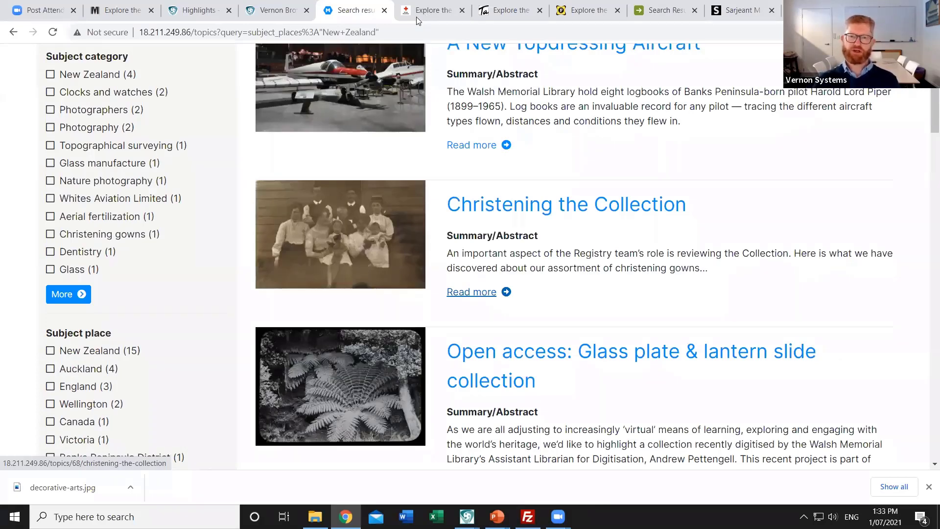
left_click(418, 15)
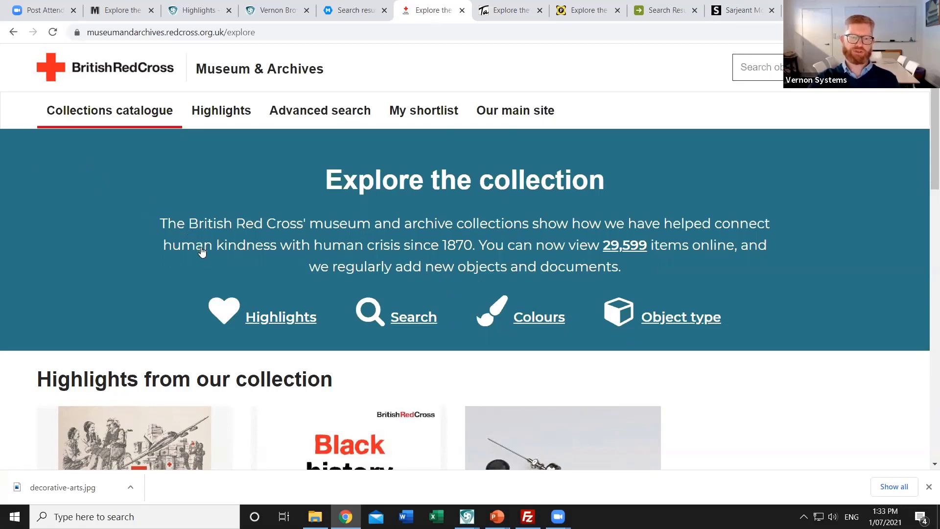
Scroll down to the 150 Voices highlight results, led by the Bust of Henry Dunant
scroll(601, 307, "down", 3)
scroll(775, 305, "down", 2)
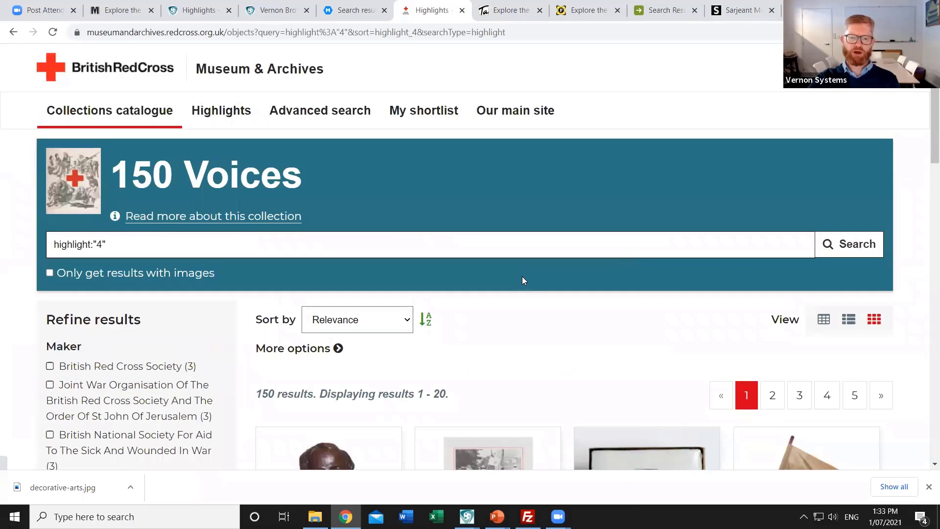
scroll(523, 274, "down", 2)
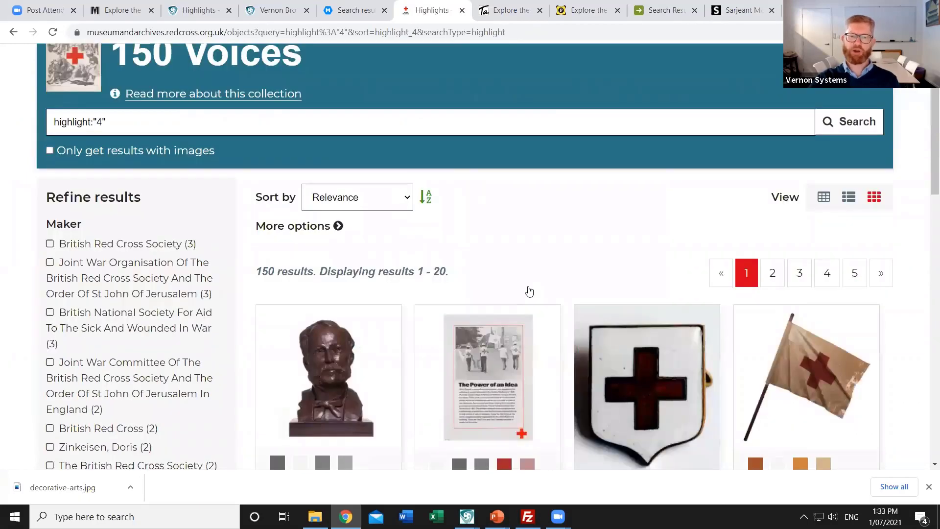
scroll(527, 292, "down", 2)
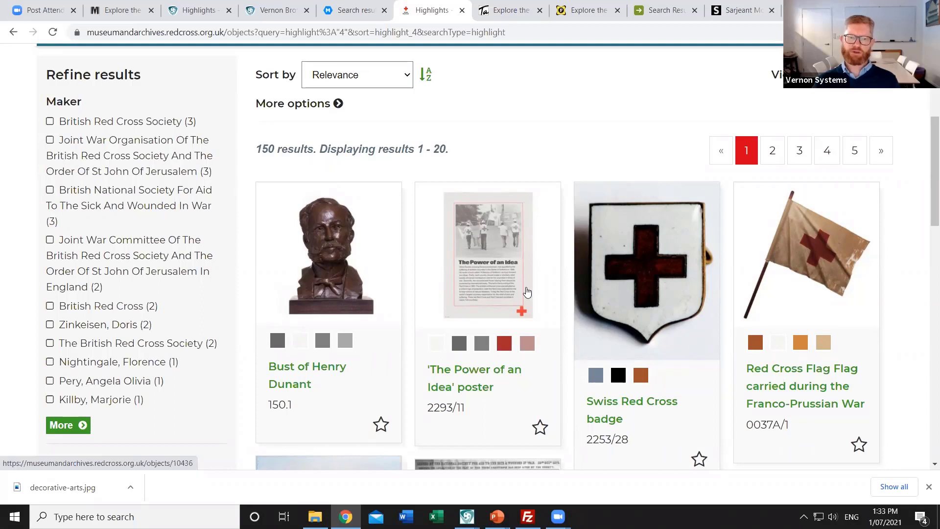
Open the Bust of Henry Dunant record, showing its 1990s date and audio tour
left_click(321, 273)
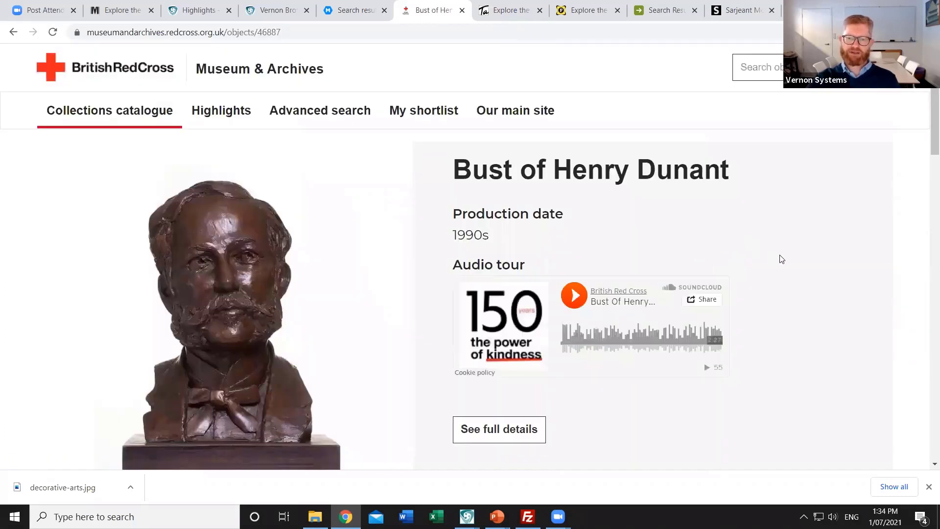
scroll(795, 319, "down", 1)
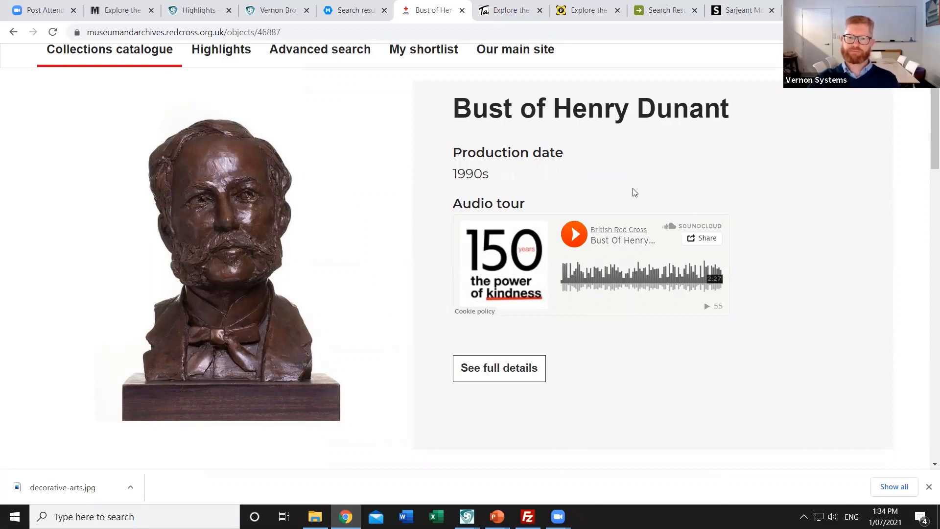
Switch to the Tairāwhiti Museum tab and browse its featured collections, colours and object types
left_click(511, 14)
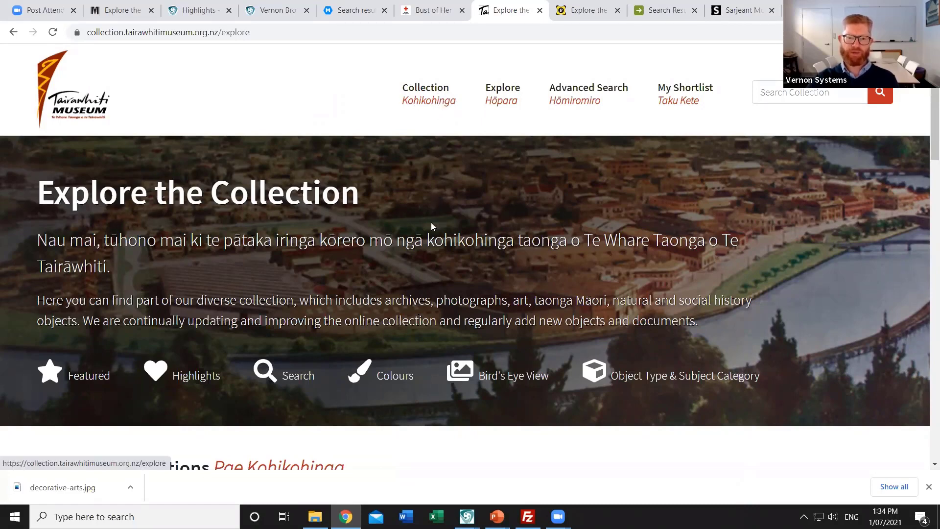
scroll(421, 233, "down", 1)
scroll(254, 279, "down", 4)
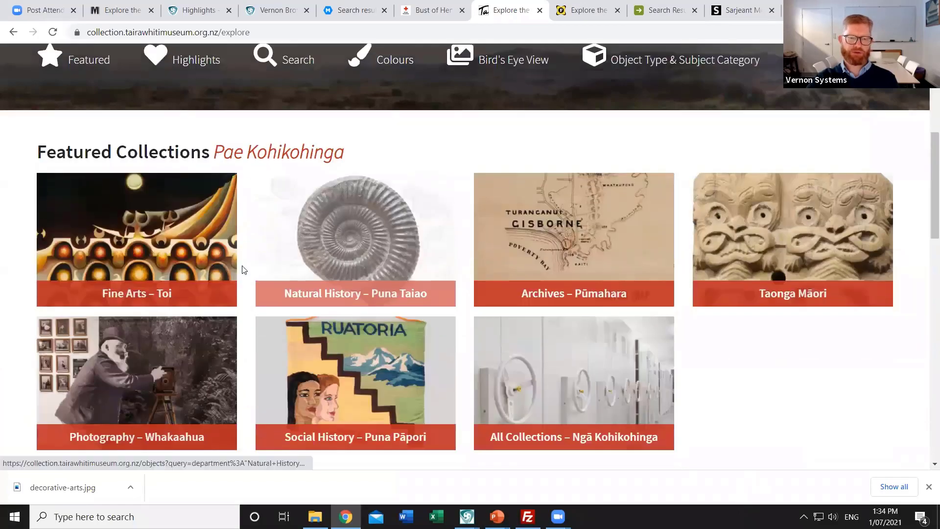
scroll(244, 288, "down", 4)
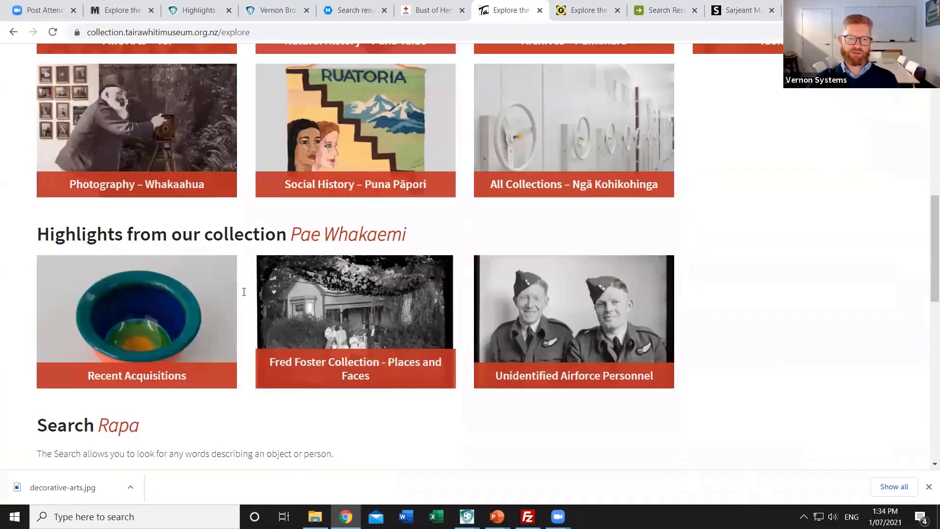
scroll(244, 292, "down", 3)
scroll(245, 293, "down", 2)
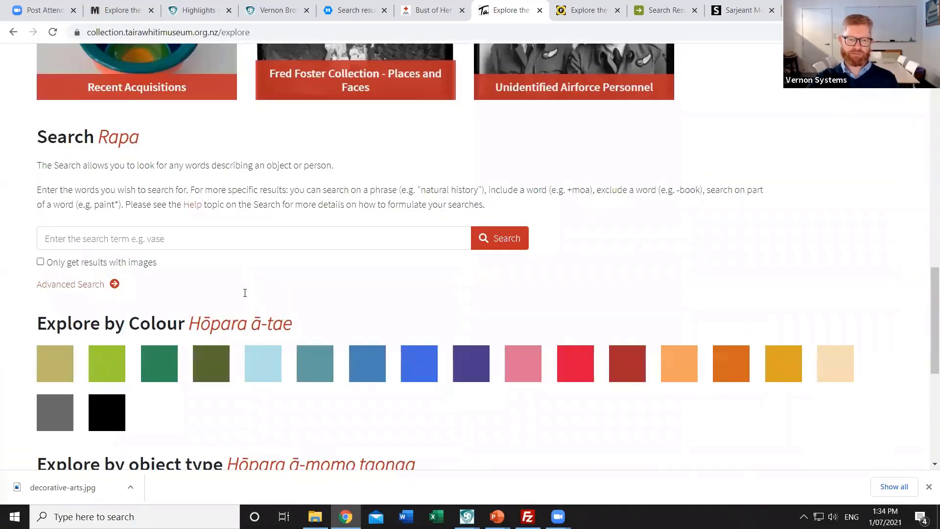
scroll(245, 292, "down", 3)
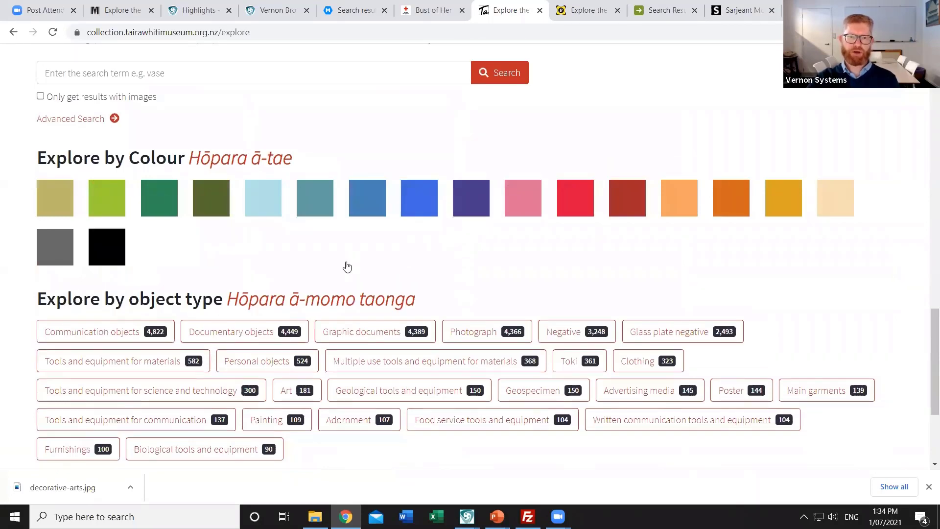
scroll(347, 266, "up", 6)
scroll(342, 261, "up", 13)
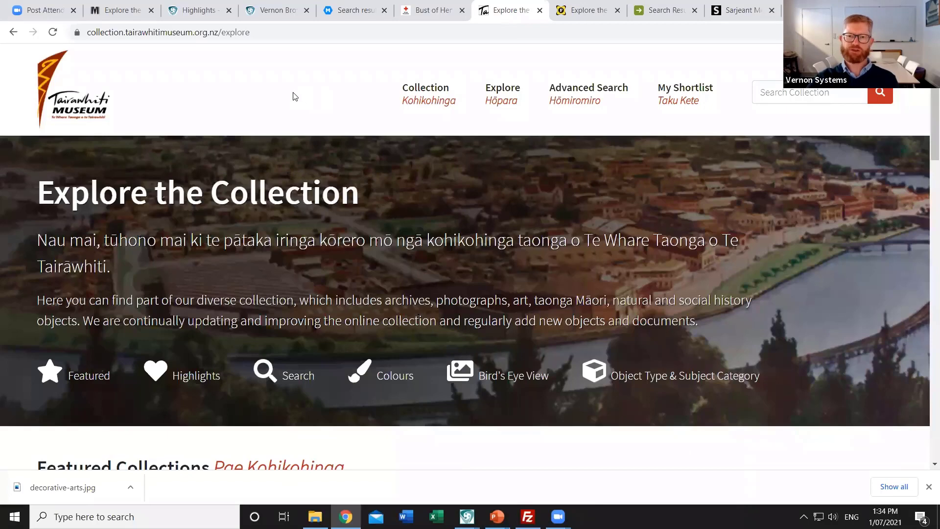
Switch to the Fletcher Trust Archives tab and reload to list all 90,388 object records
left_click(590, 13)
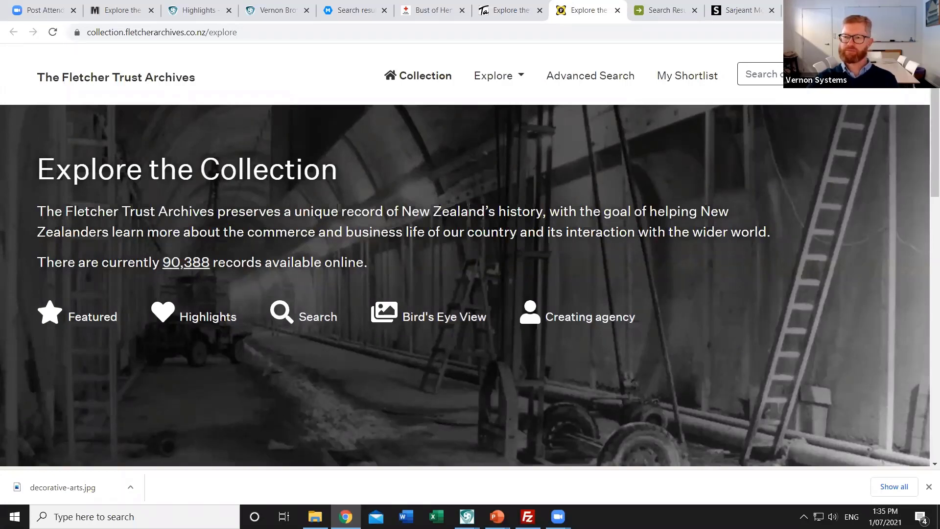
key("F5")
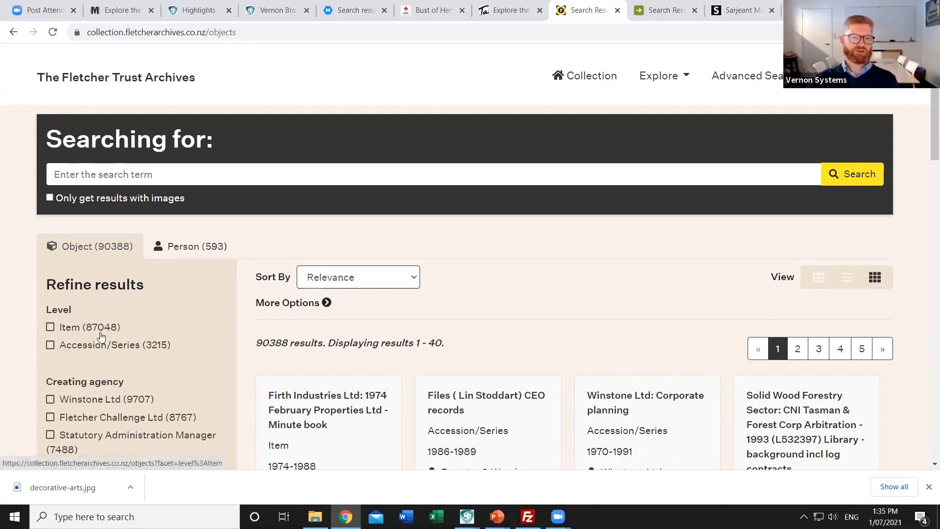
left_click(50, 197)
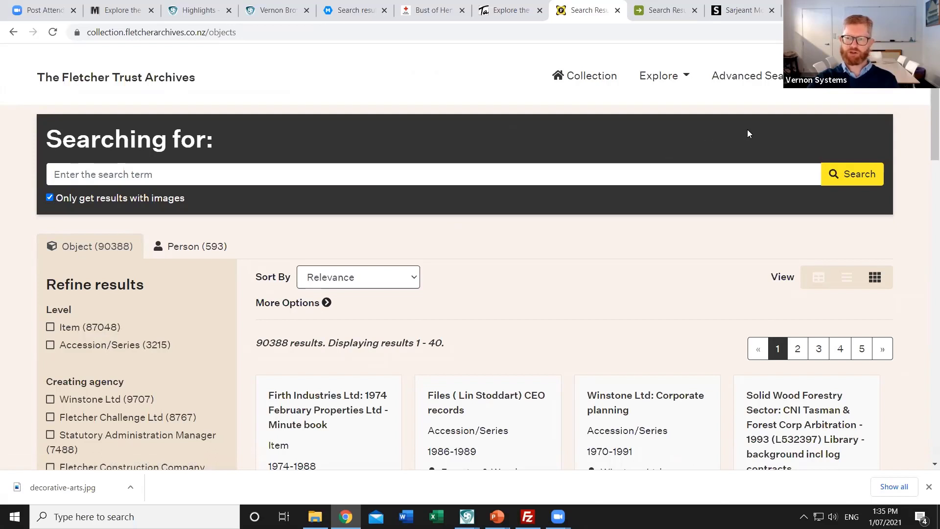
left_click(854, 175)
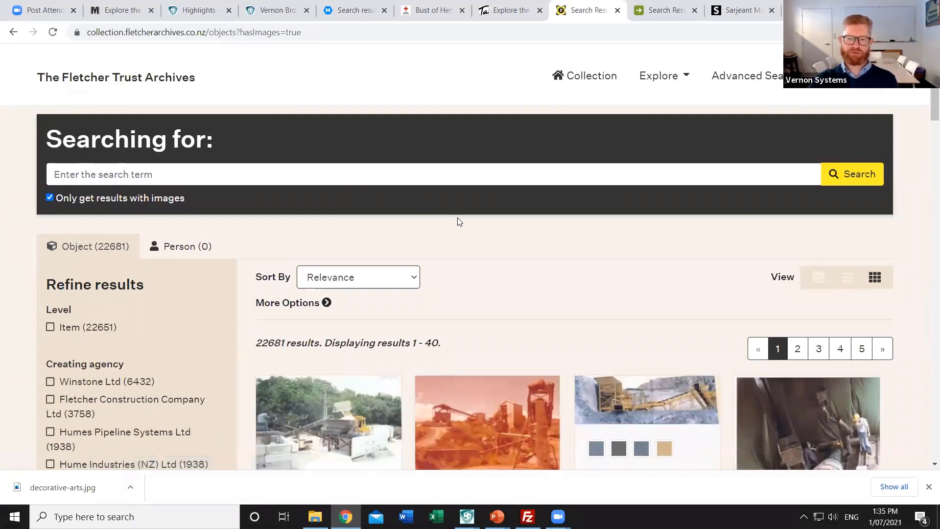
scroll(460, 216, "down", 4)
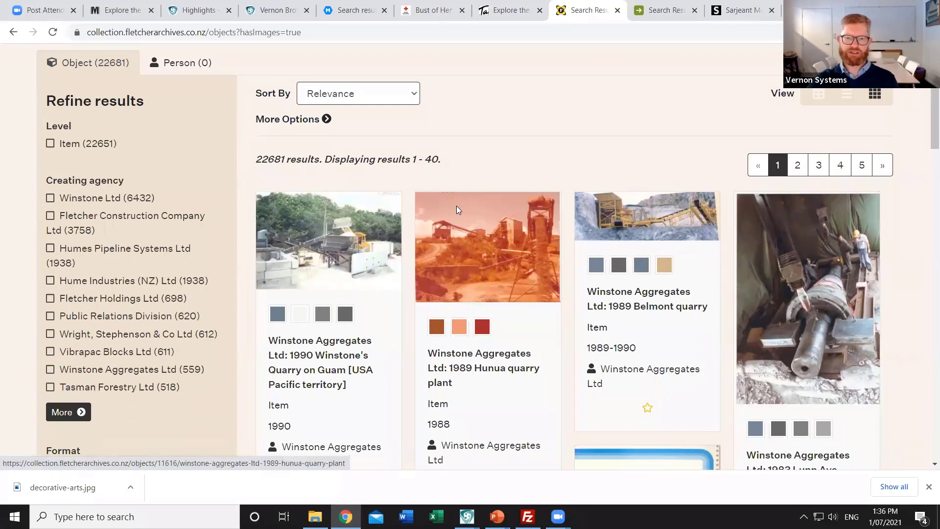
scroll(437, 178, "down", 1)
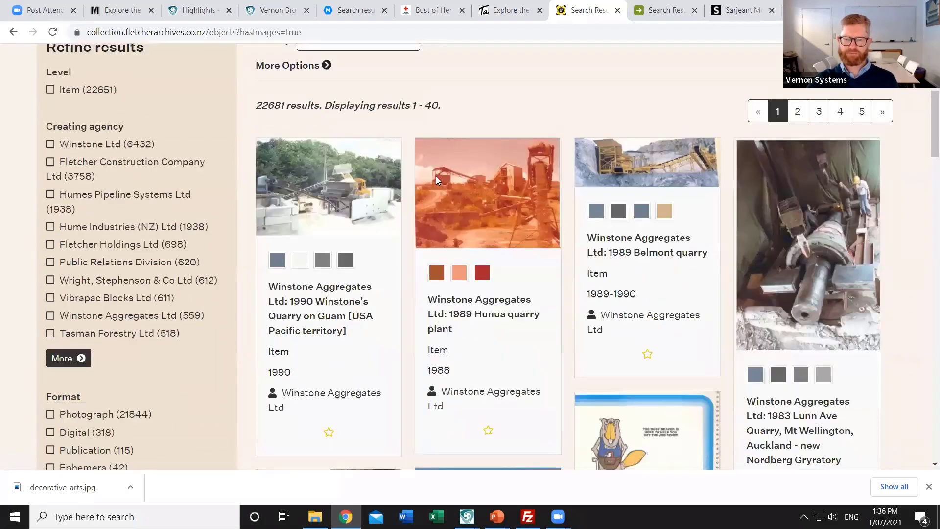
Open the Hunua quarry plant record and view its Object Detail (P0259/3/1, dated 1988)
left_click(483, 187)
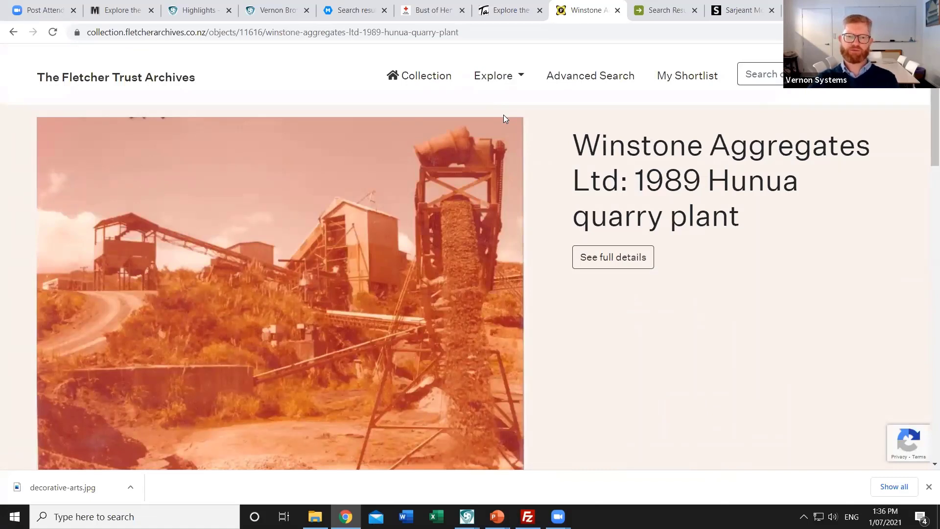
scroll(384, 252, "down", 4)
scroll(251, 354, "down", 4)
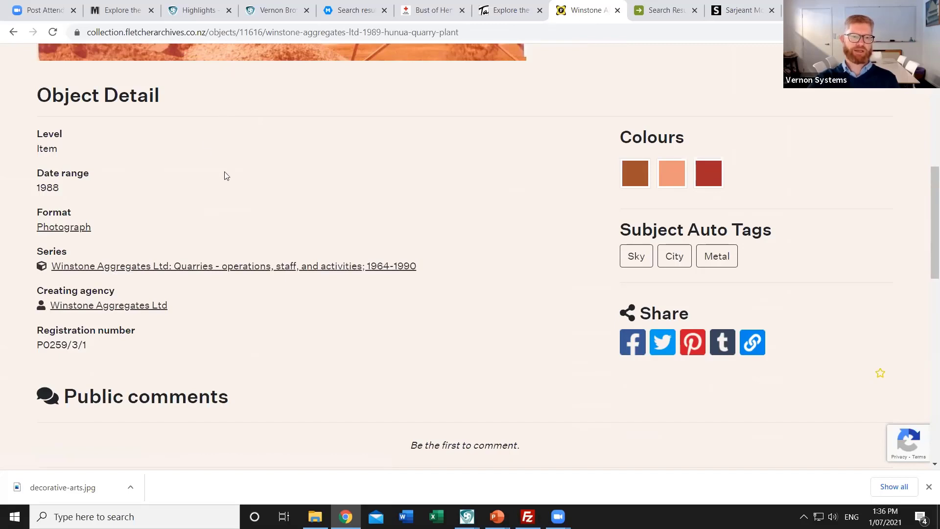
Open parent series P0259 'Winstone Aggregates Ltd: Quarries' (1964-1990) and browse its items
left_click(136, 268)
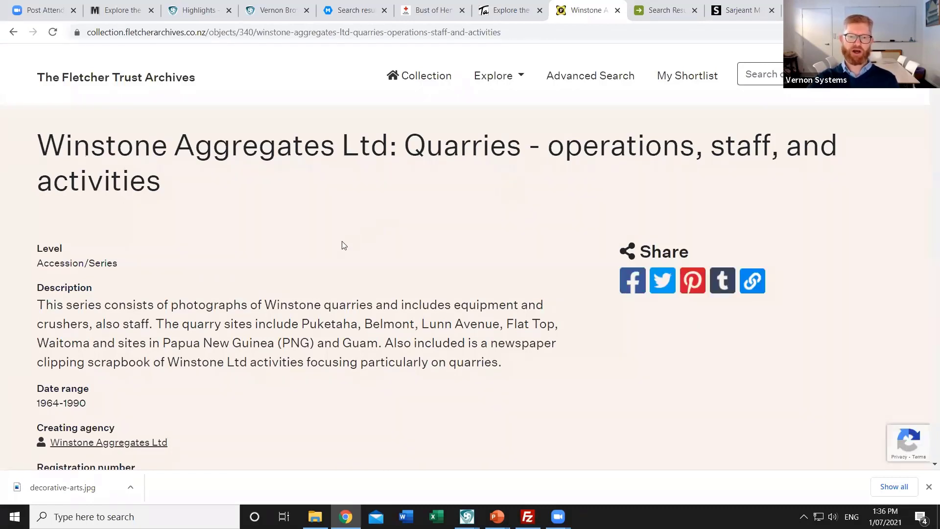
scroll(242, 268, "down", 4)
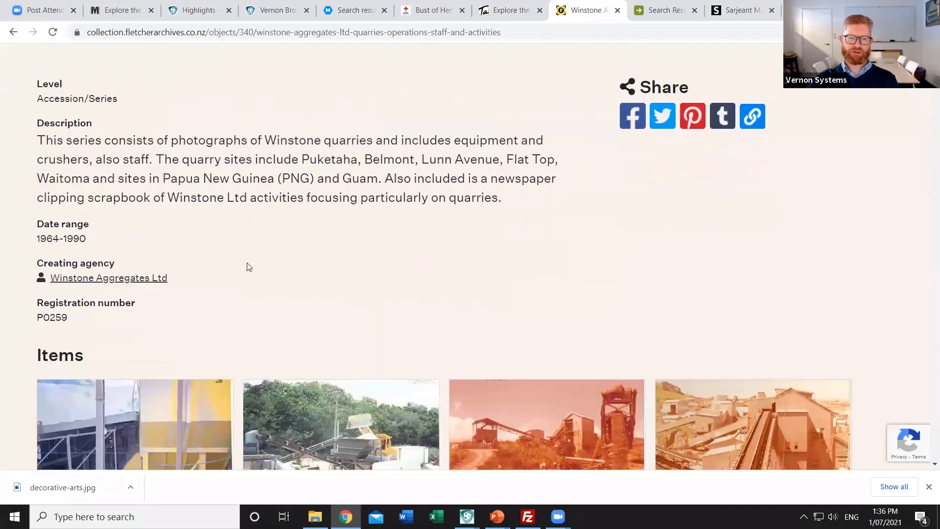
scroll(250, 267, "down", 1)
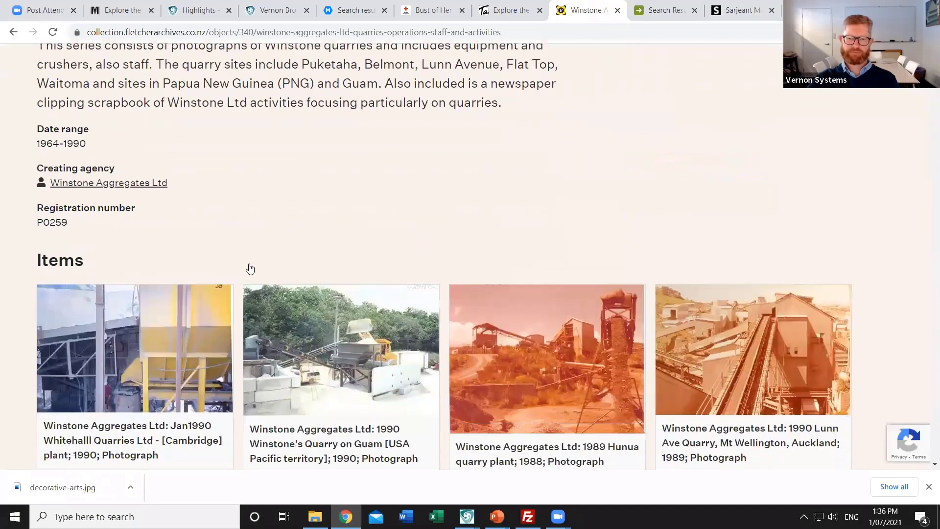
scroll(249, 268, "down", 2)
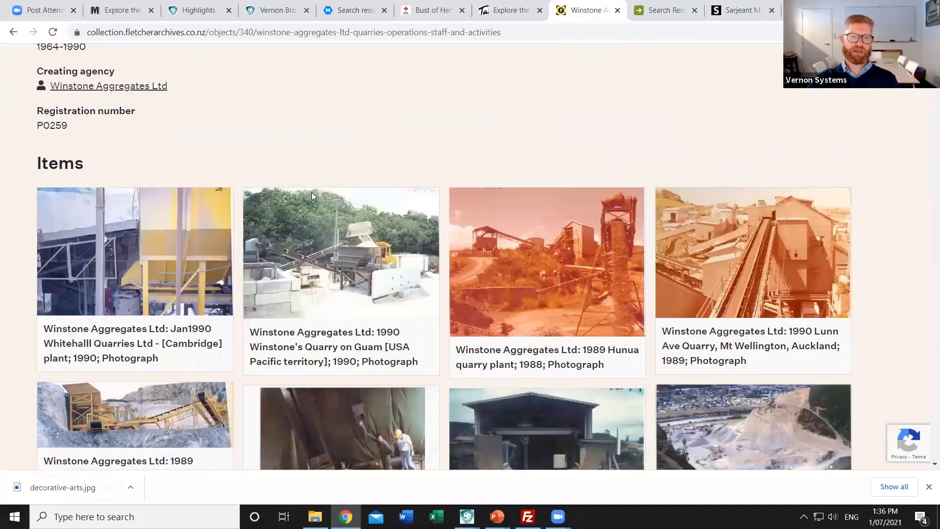
scroll(316, 193, "down", 1)
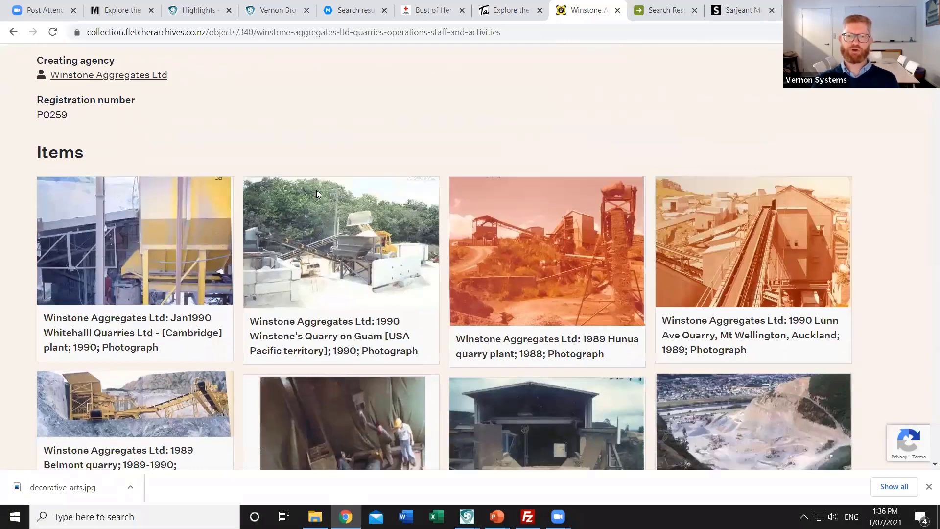
scroll(316, 194, "down", 2)
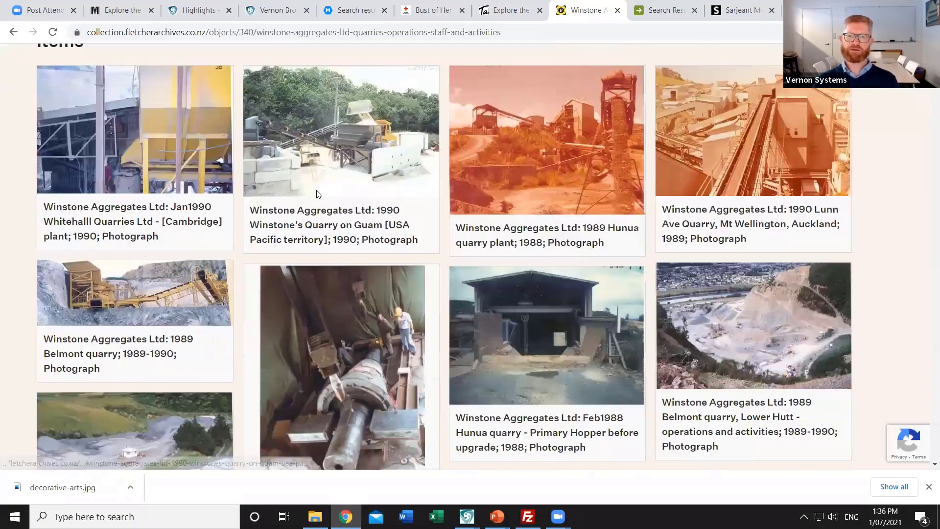
scroll(316, 190, "down", 3)
scroll(316, 190, "up", 12)
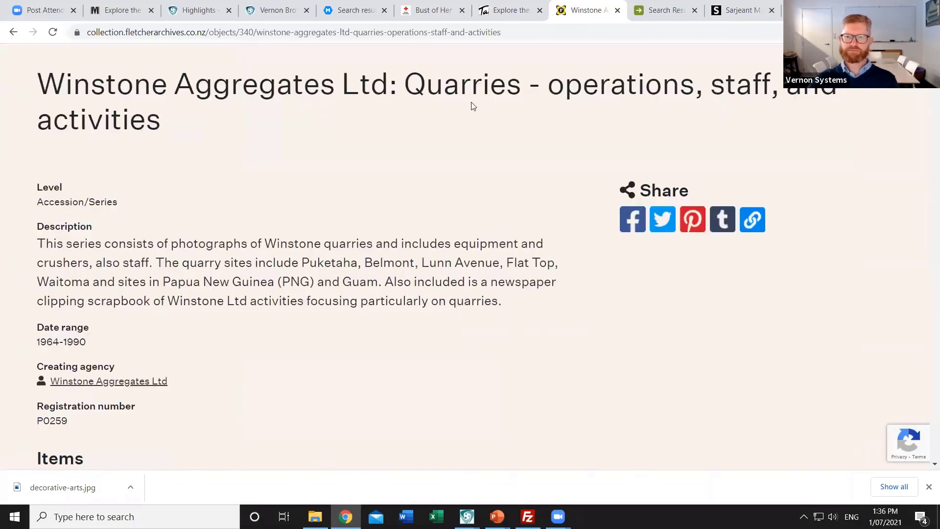
Switch to the Hamilton 'map' search results and scroll toward the 1979 Soil Map of Hamilton City
left_click(660, 10)
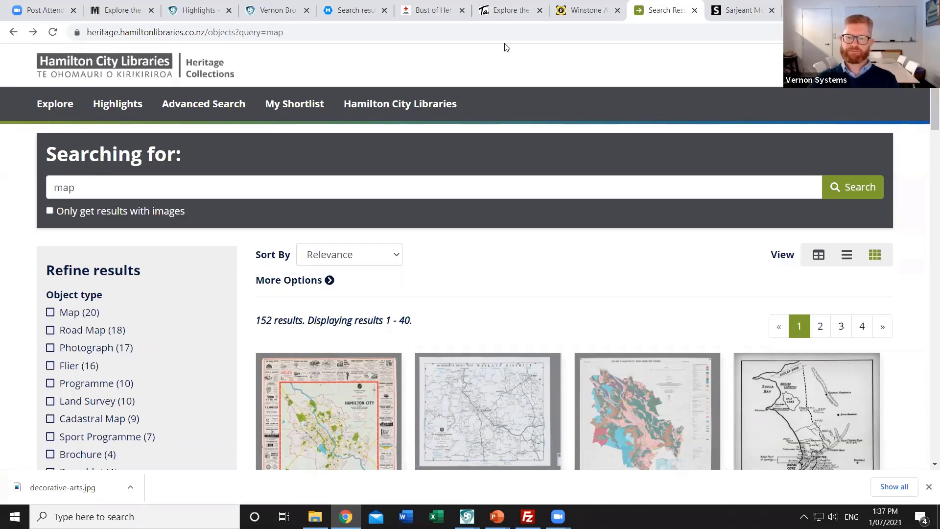
scroll(532, 87, "down", 2)
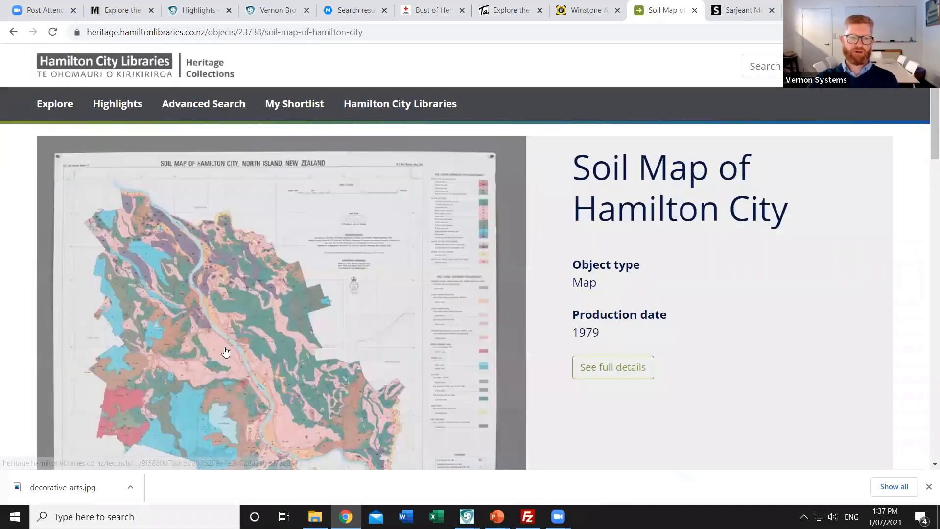
left_click(224, 346)
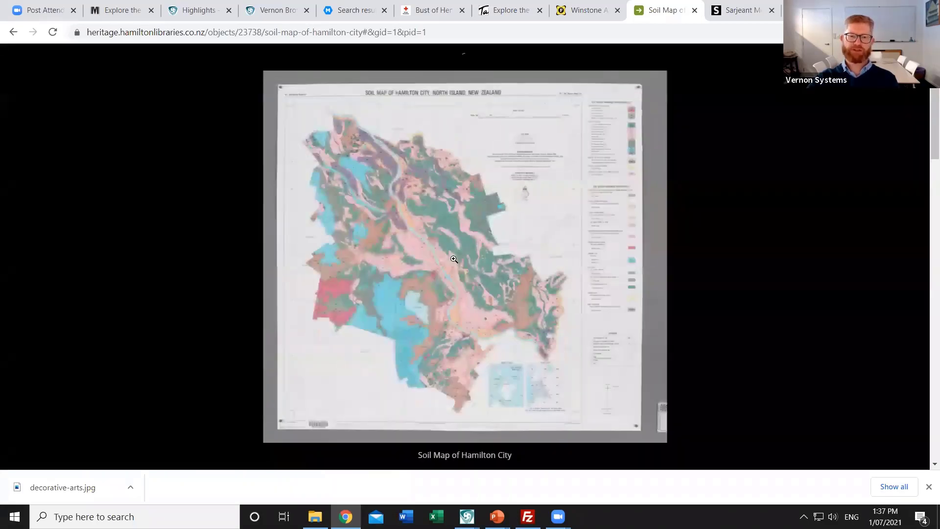
left_click(441, 275)
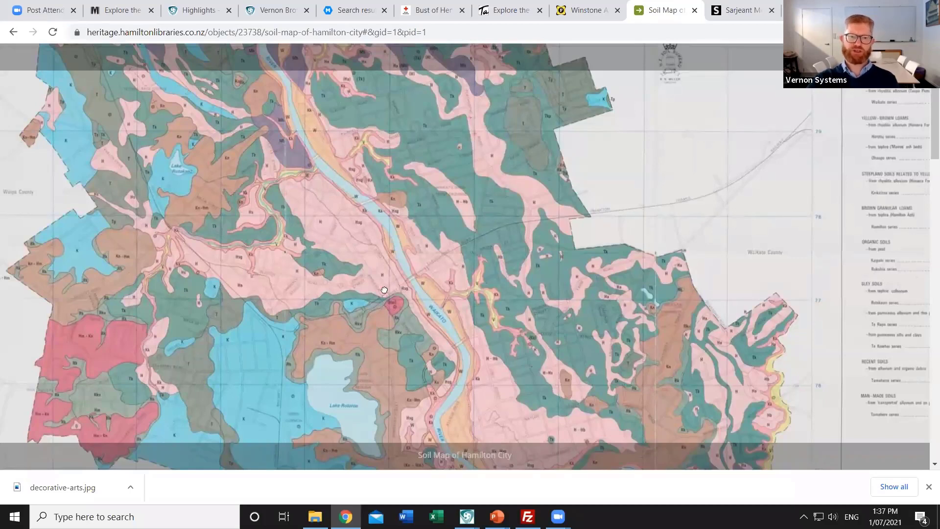
left_click_drag(437, 395, 445, 404)
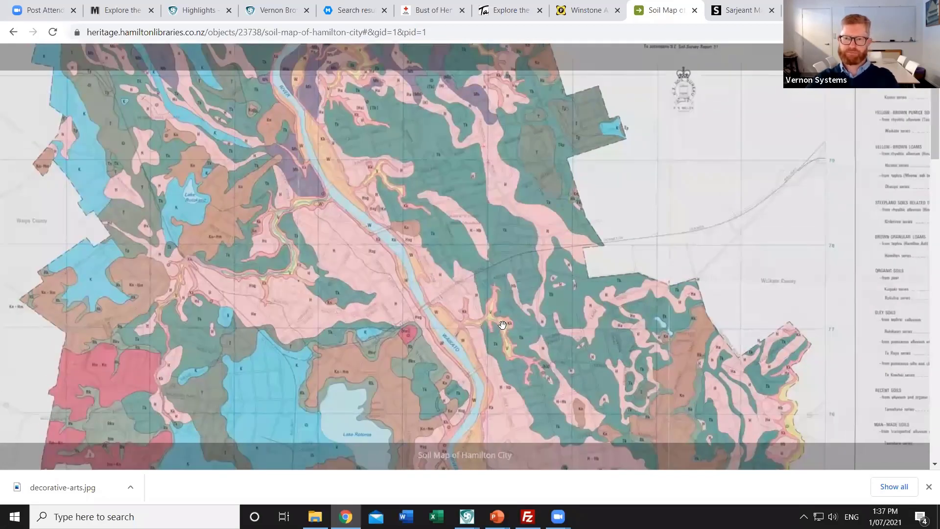
scroll(550, 302, "down", 2)
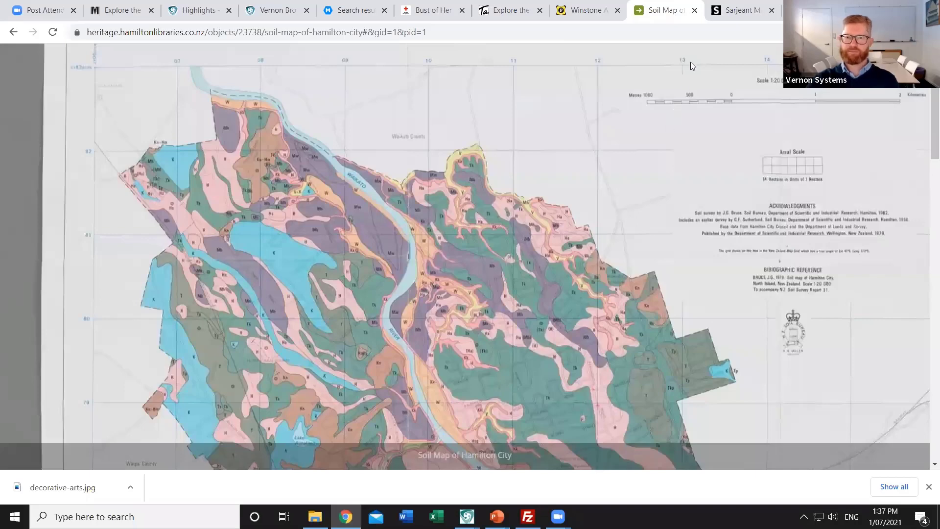
key("Escape")
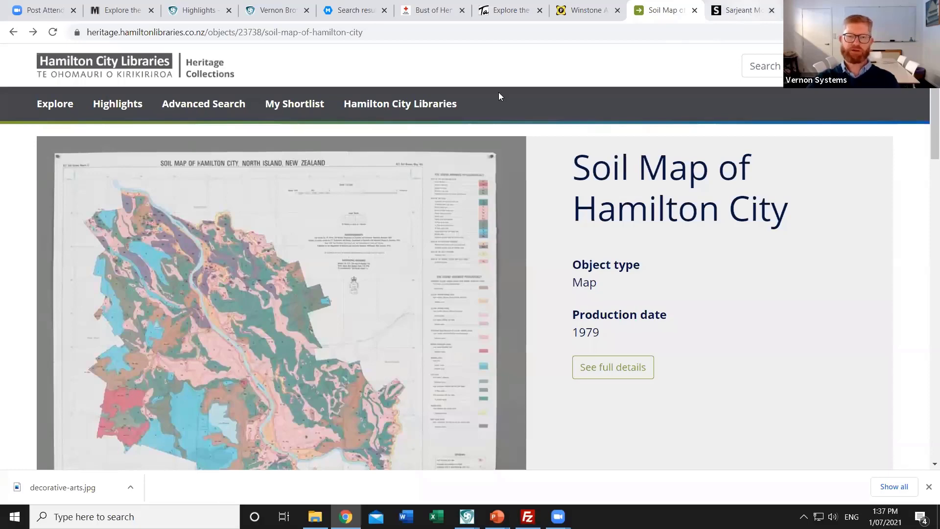
Switch to the Sarjeant Mosaic tab with Ctrl+Tab to show the thumbnail grid
key("ctrl+Tab")
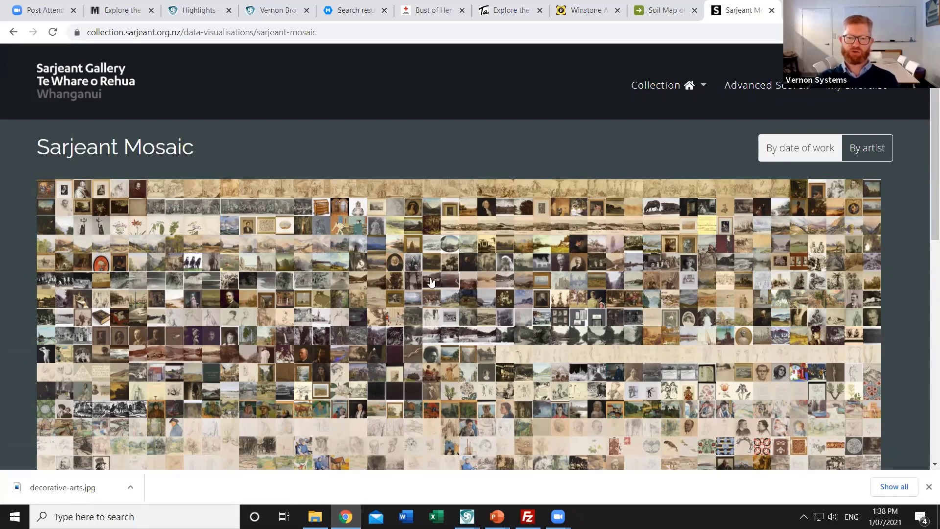
Scroll the mosaic and open the Amaryllis Aulica (1850s-1860s) detail pop-up
scroll(520, 256, "down", 2)
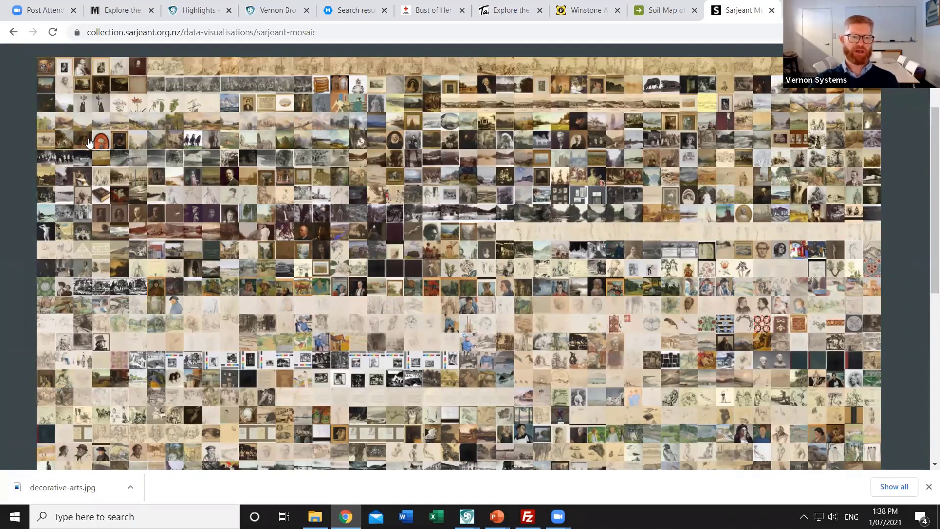
left_click(437, 134)
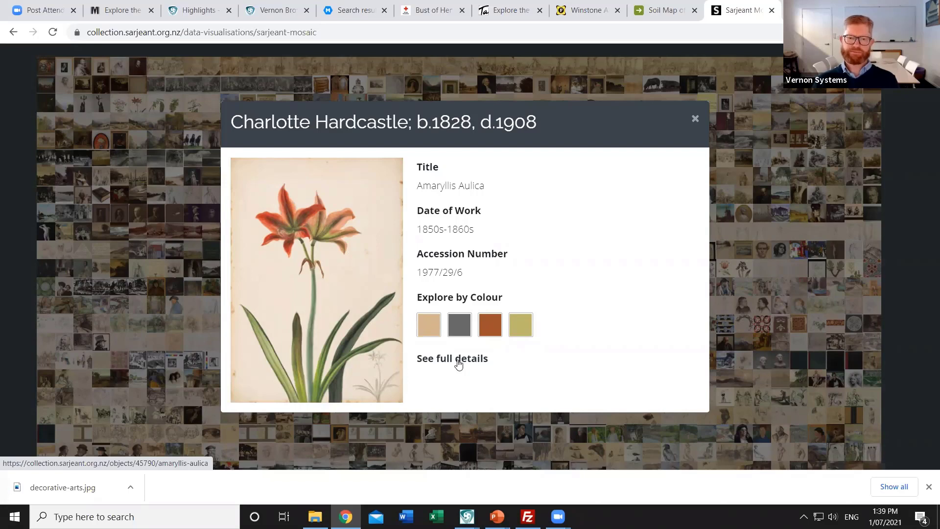
Open the full Amaryllis Aulica record and view its Object Detail (520 x 366mm watercolour)
left_click(458, 363)
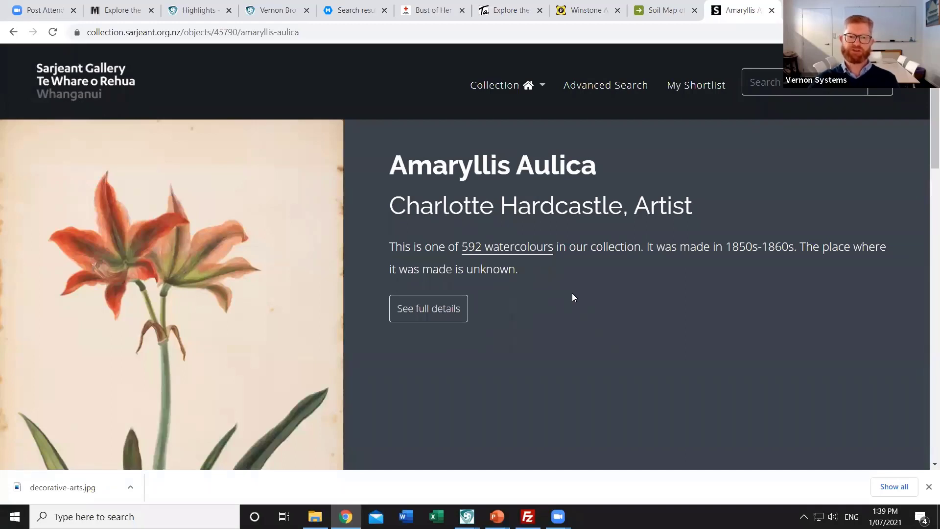
scroll(549, 298, "down", 2)
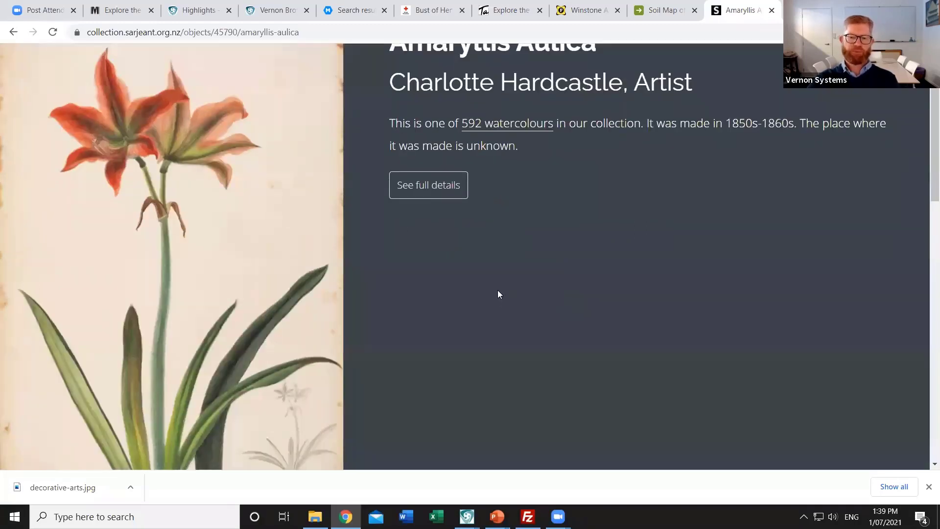
scroll(524, 289, "down", 8)
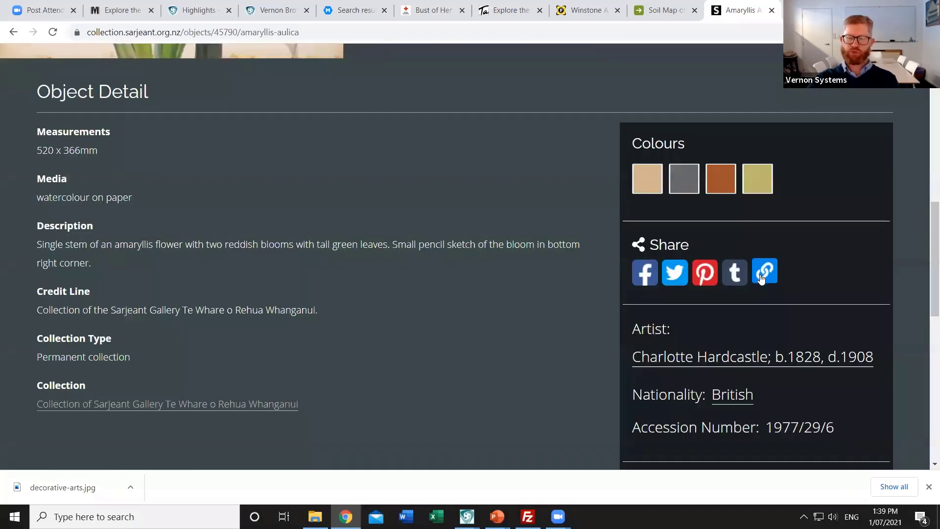